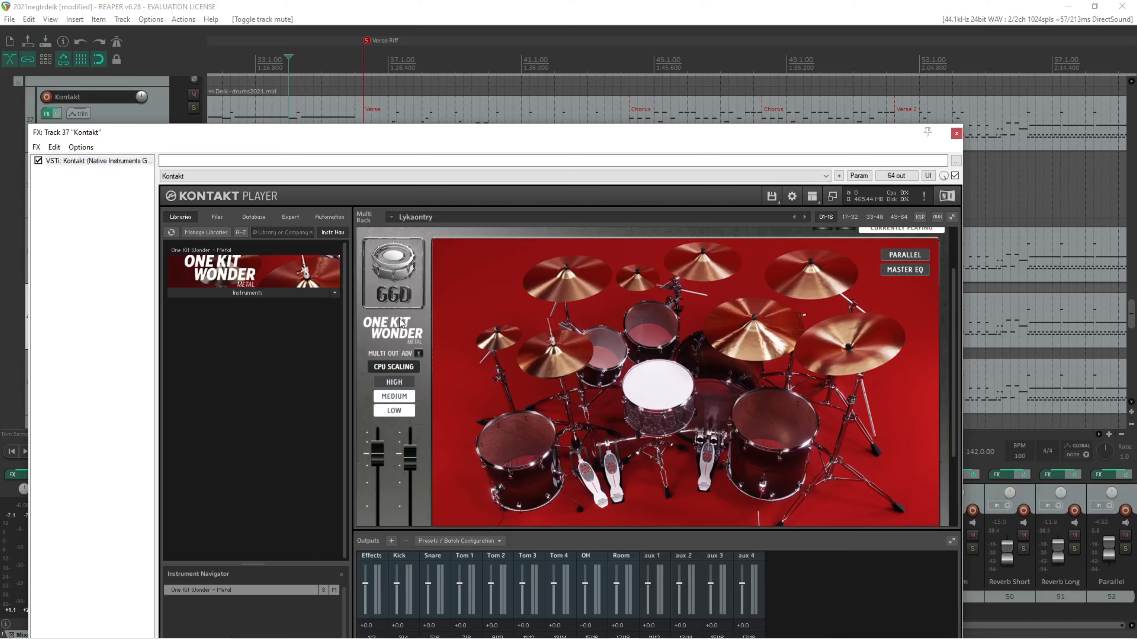
Step: Close the Kontakt plugin window and inspect the sampler FX chain on the Tom Sample track
click(955, 137)
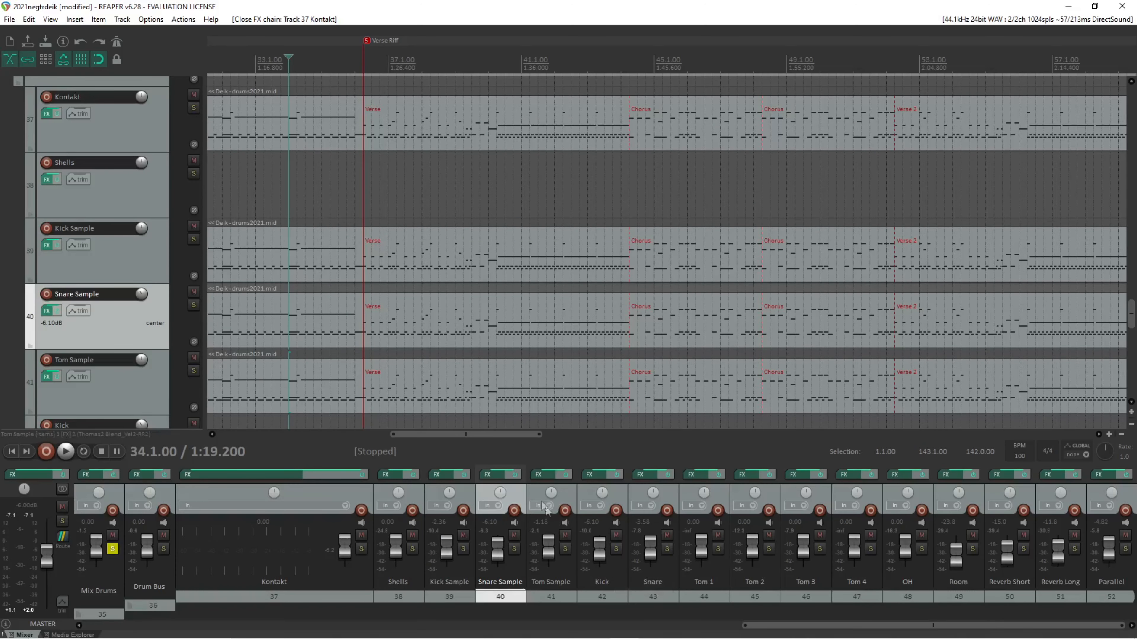
click(542, 475)
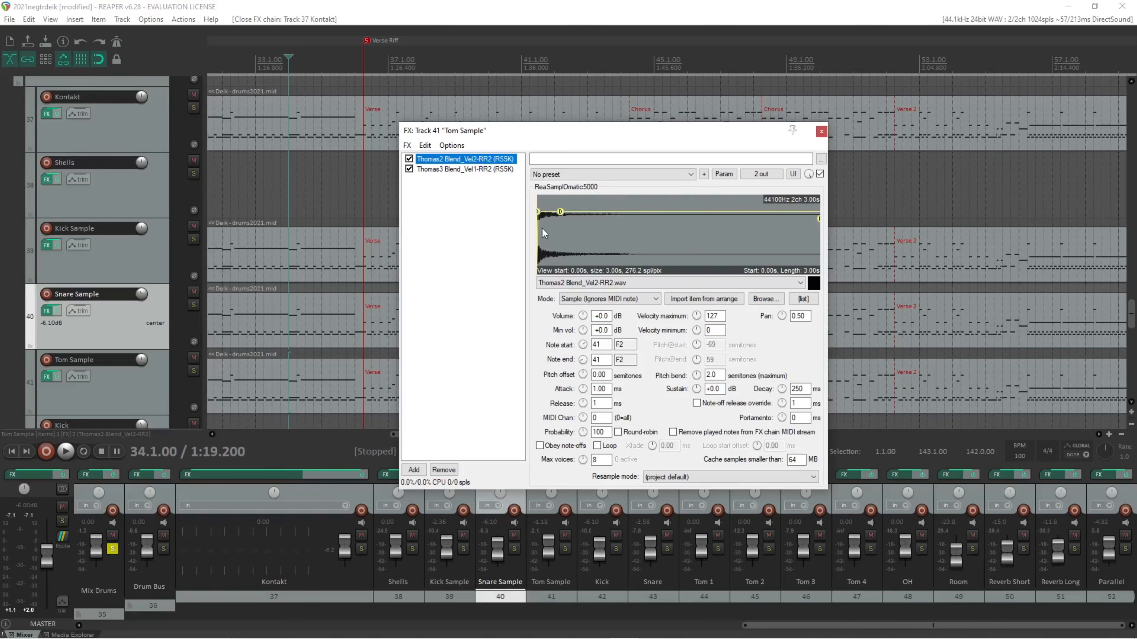
click(821, 132)
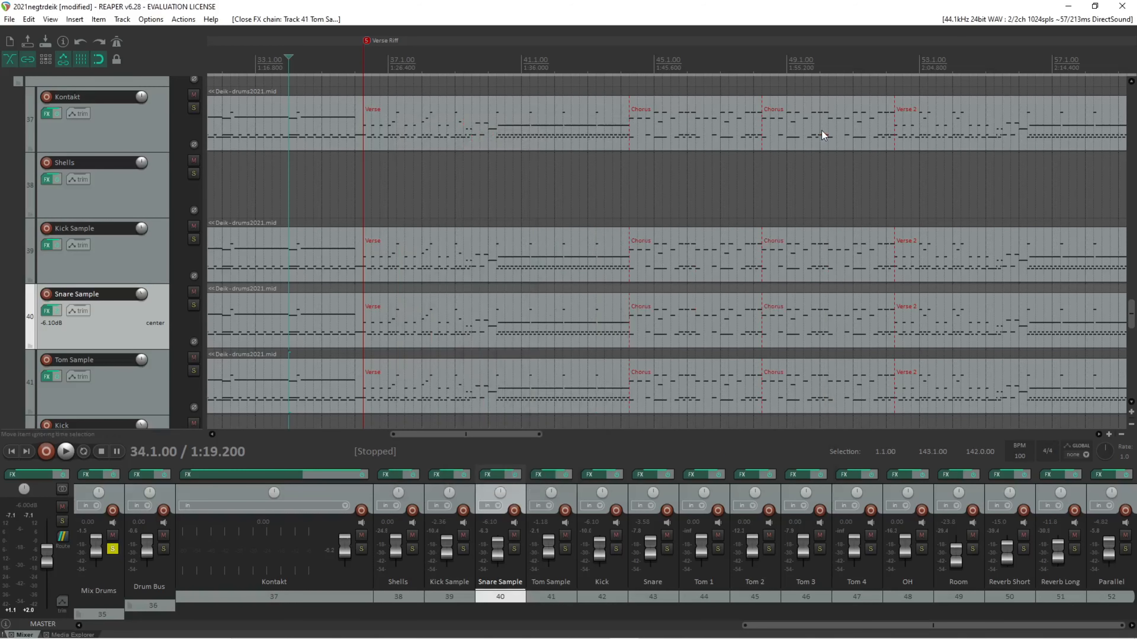
Step: Inspect the One Kit Wonder - Metal kit on the Kontakt track, including its mixer and the overhead balance controls
click(254, 476)
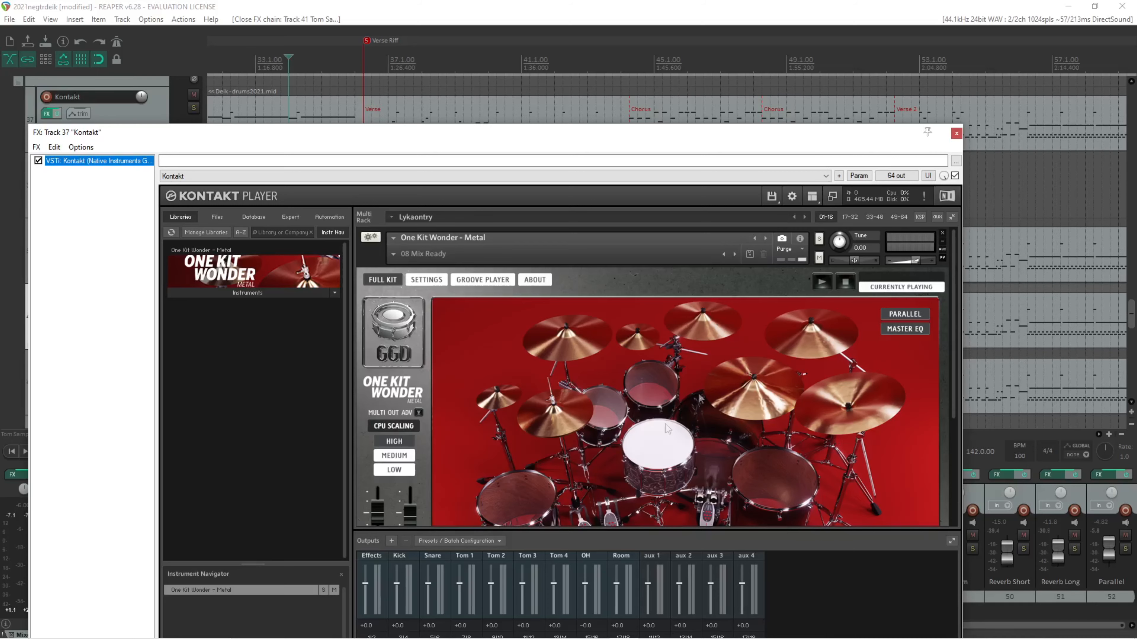
mouse_move(954, 330)
mouse_down()
mouse_move(953, 415)
mouse_move(950, 318)
mouse_up()
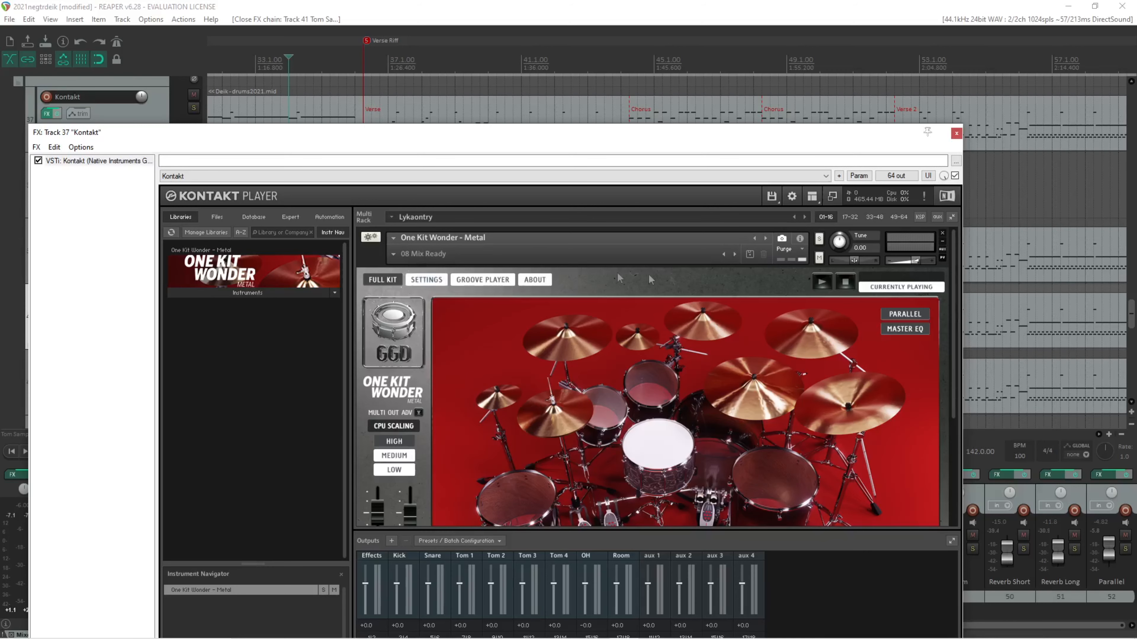
drag(954, 262, 954, 360)
click(666, 494)
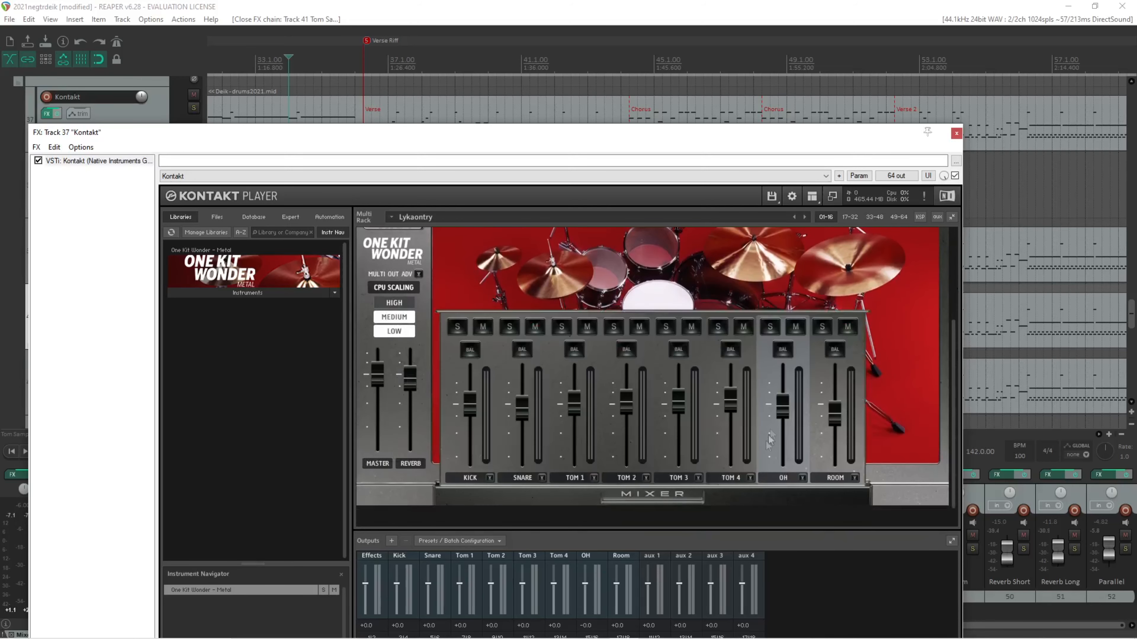
click(790, 350)
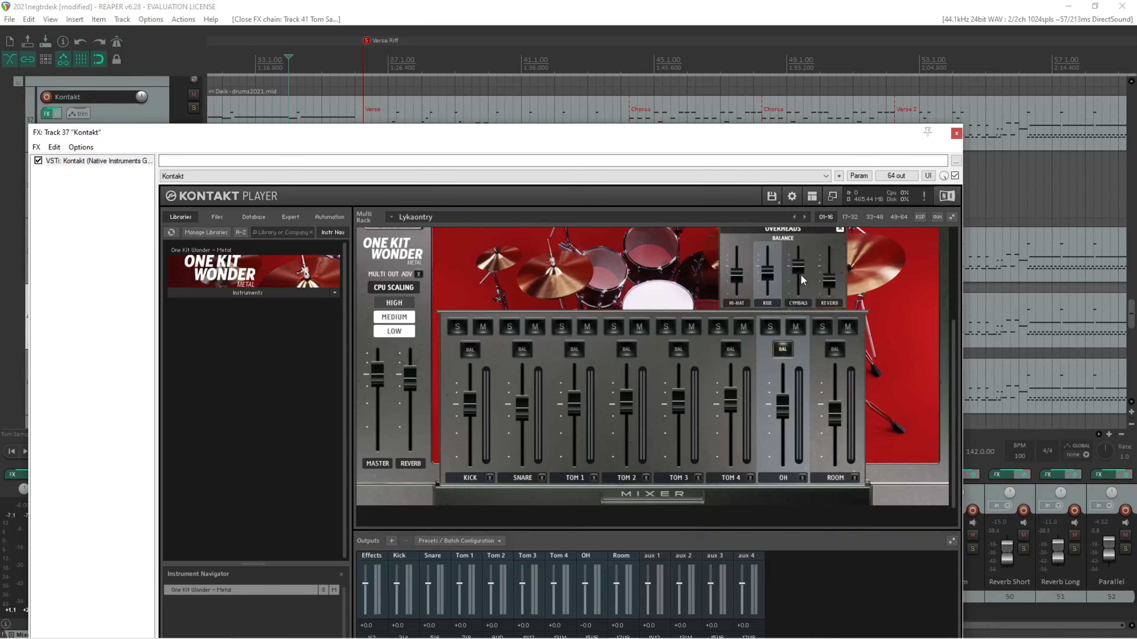
click(678, 495)
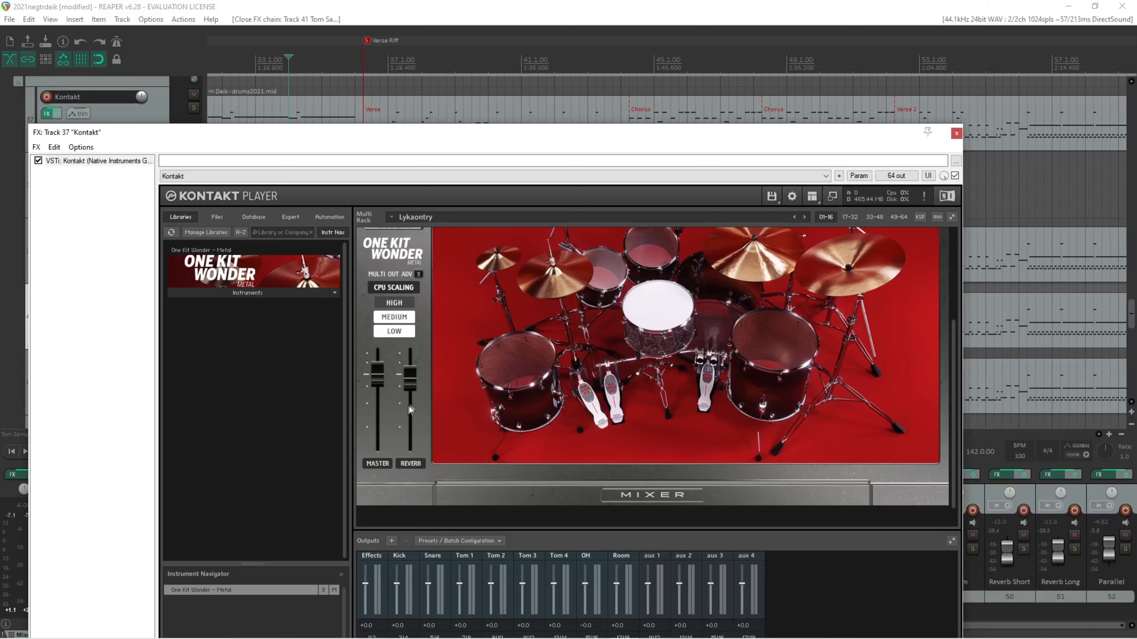
drag(952, 364, 944, 268)
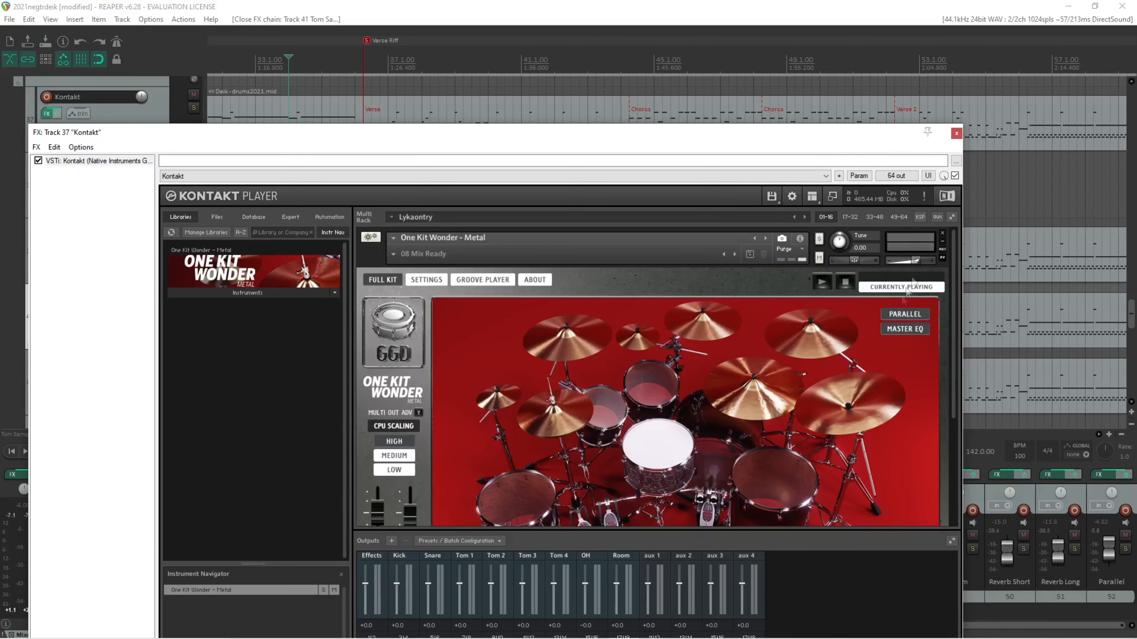
click(956, 134)
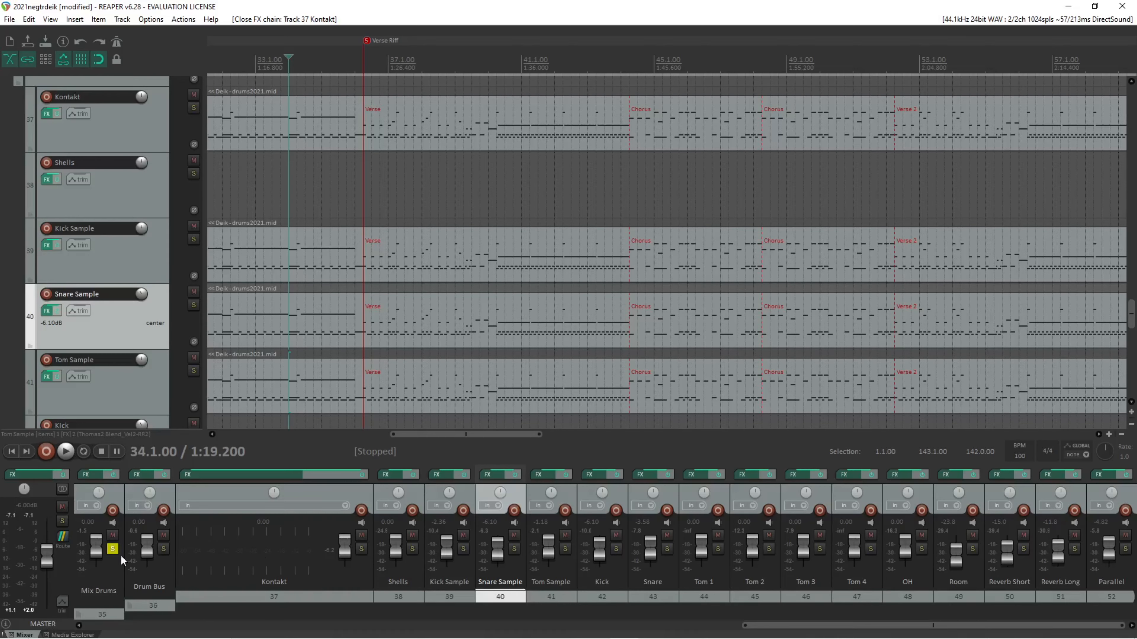
Step: Inspect the effects chain on the Mix Drums folder track and close it
click(100, 474)
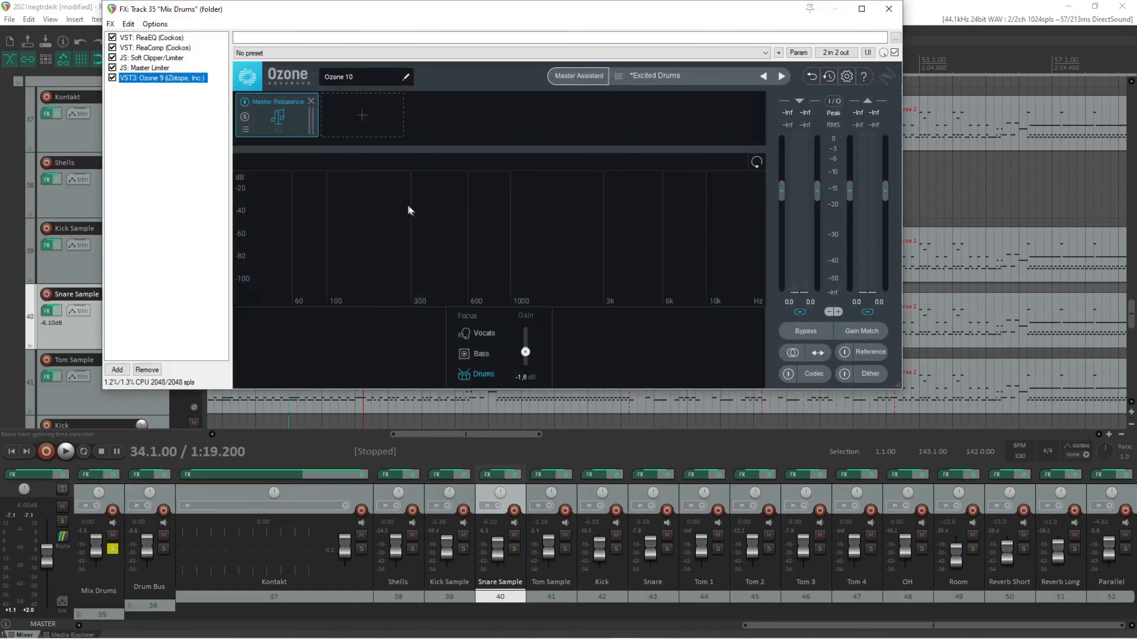
click(888, 9)
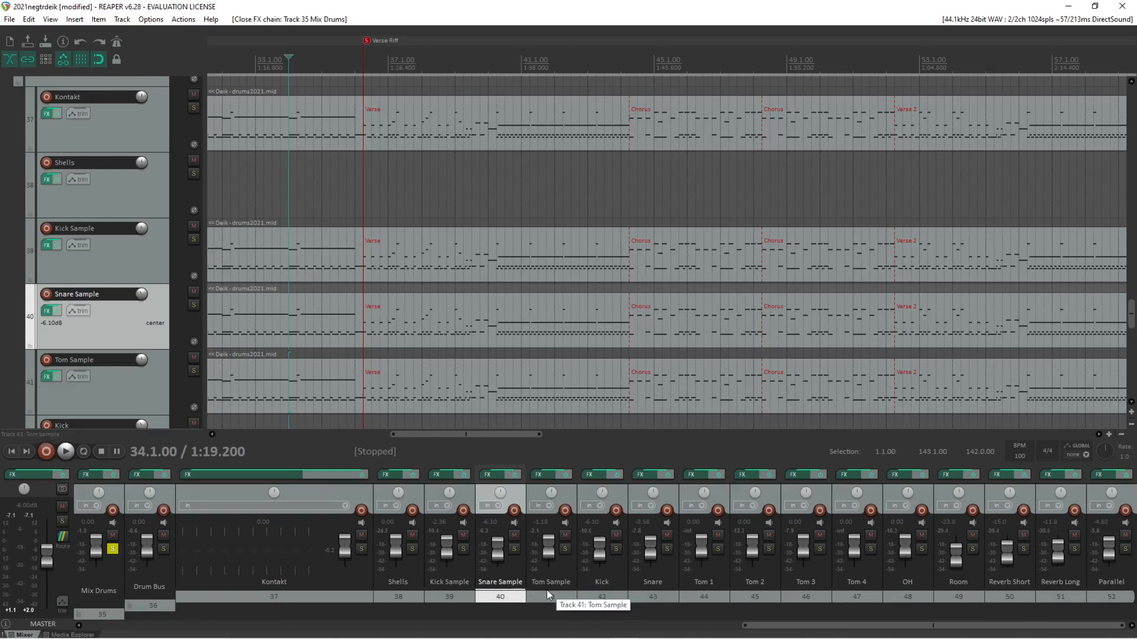
Step: Compare the Harder Please Blend and Harder Please Wet samplers in the Kick Sample track's FX chain
click(456, 586)
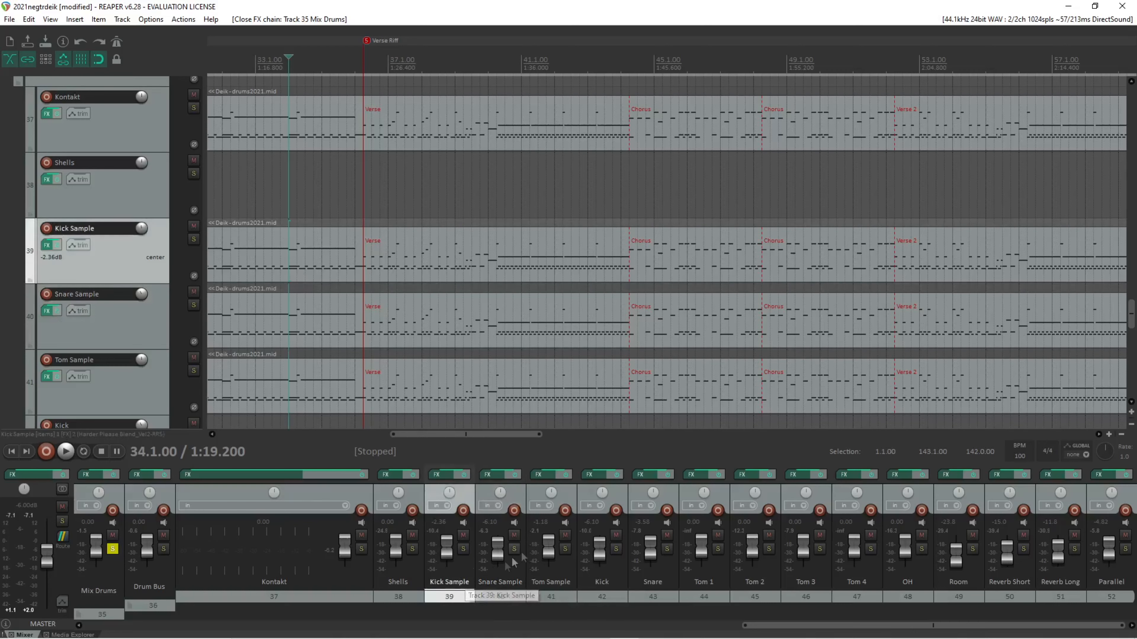
click(436, 475)
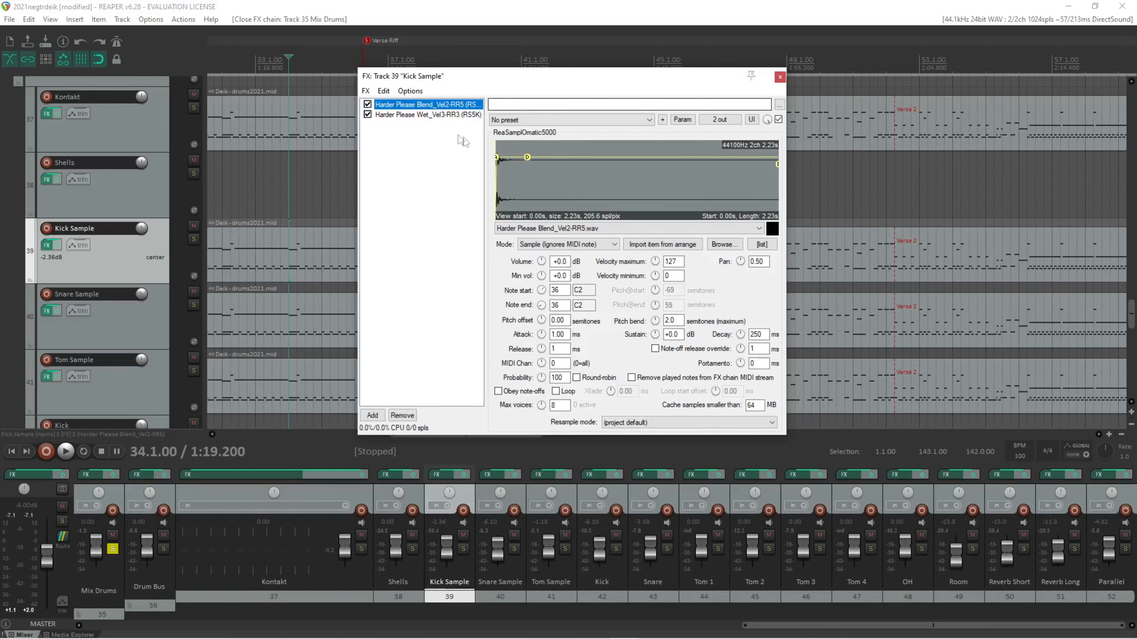
click(429, 114)
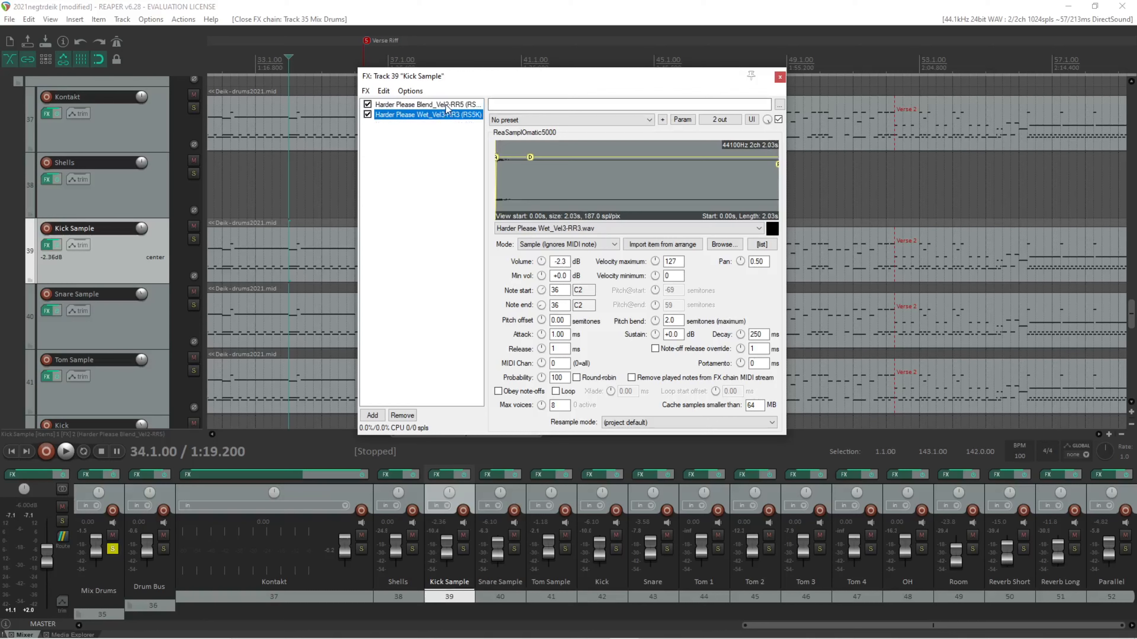
click(446, 105)
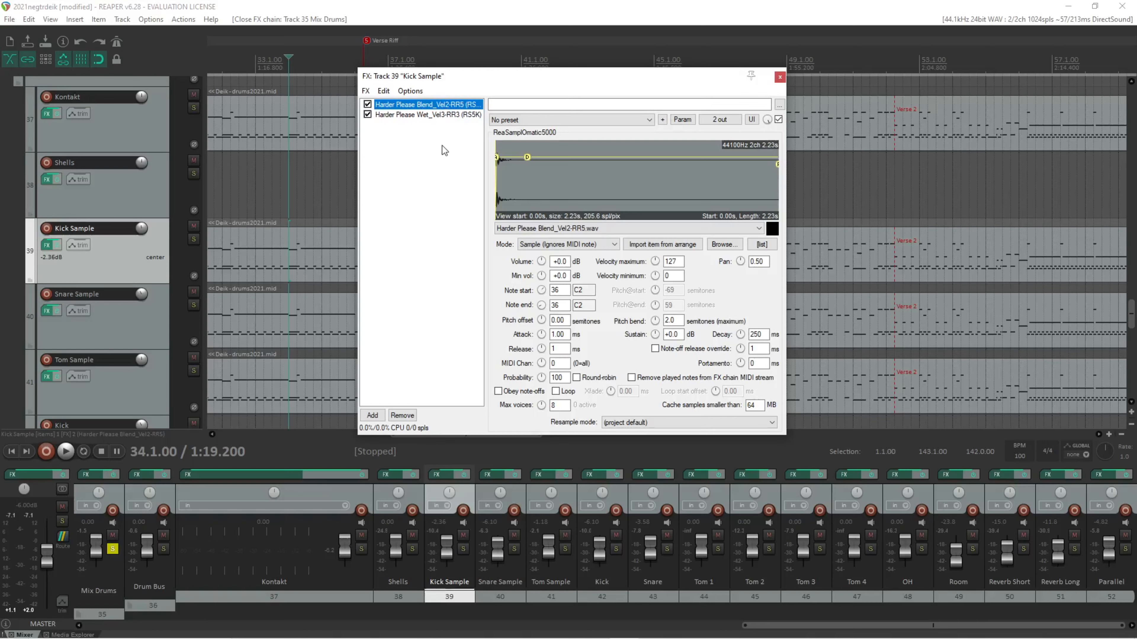
click(423, 116)
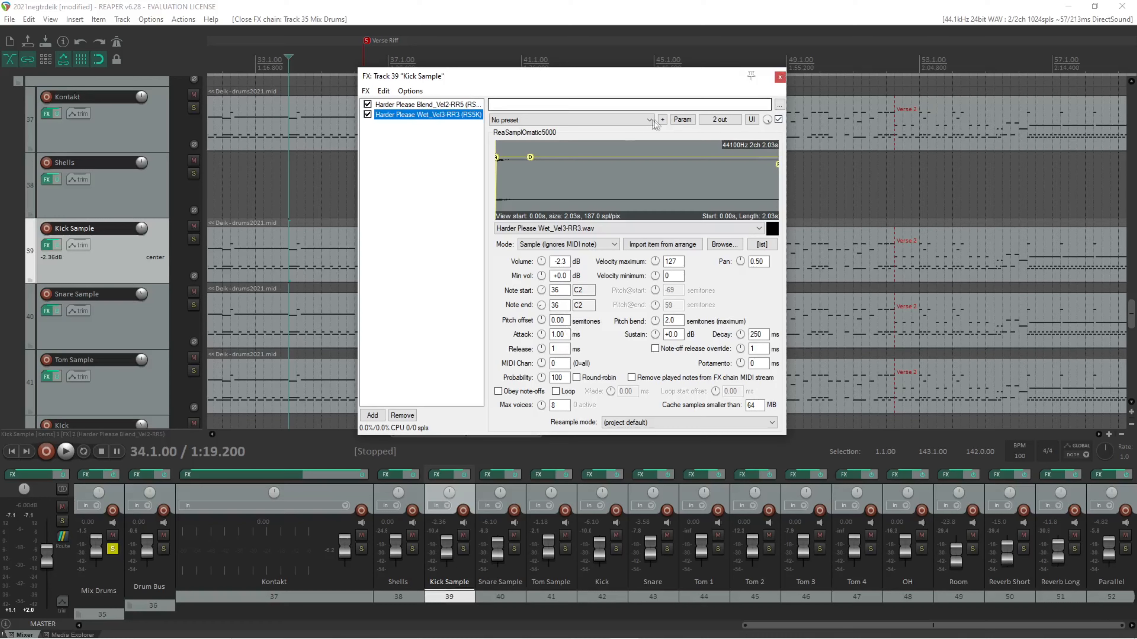
drag(487, 86, 530, 98)
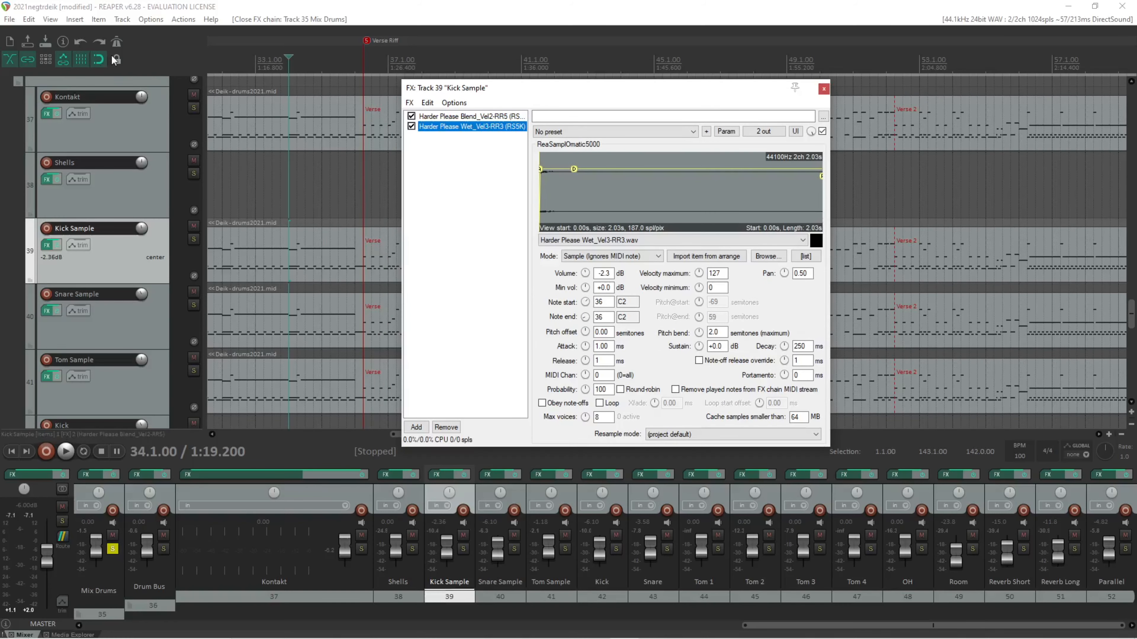
Step: Show the Media Explorer and go up from the Toms folder to the Bogren Digital IRs folder
click(51, 20)
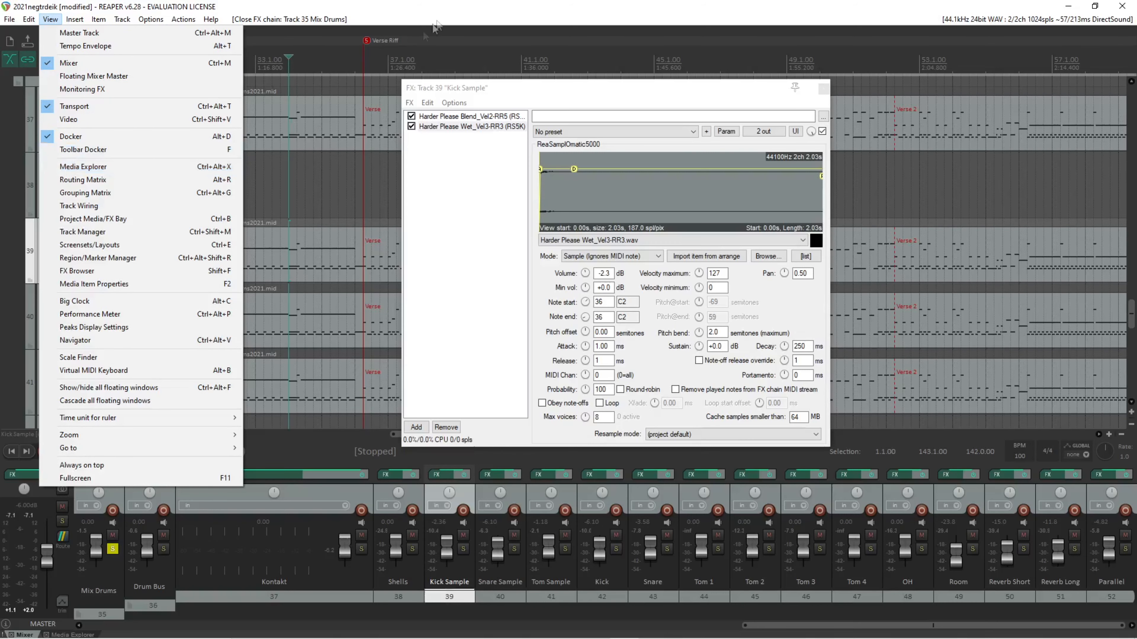
click(451, 7)
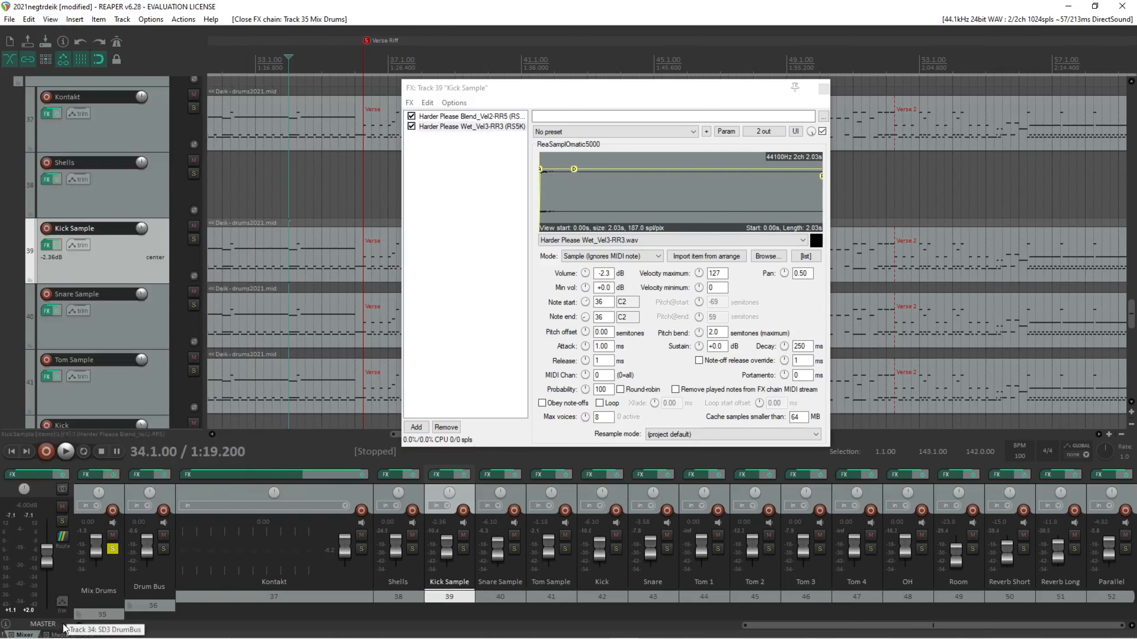
click(62, 635)
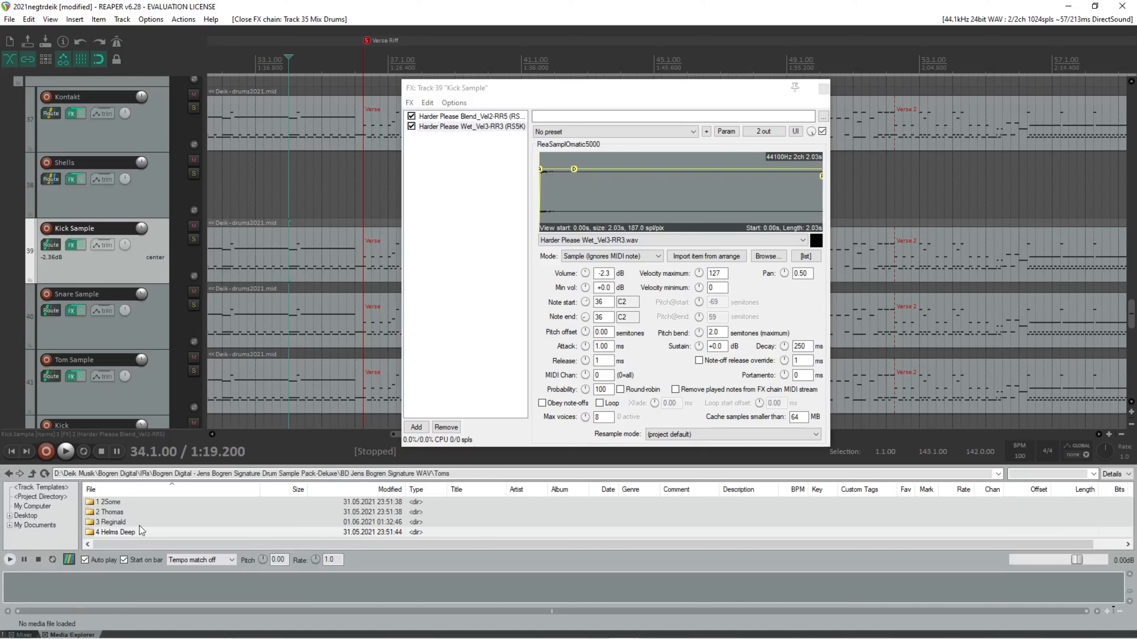
click(31, 473)
click(31, 473)
click(32, 473)
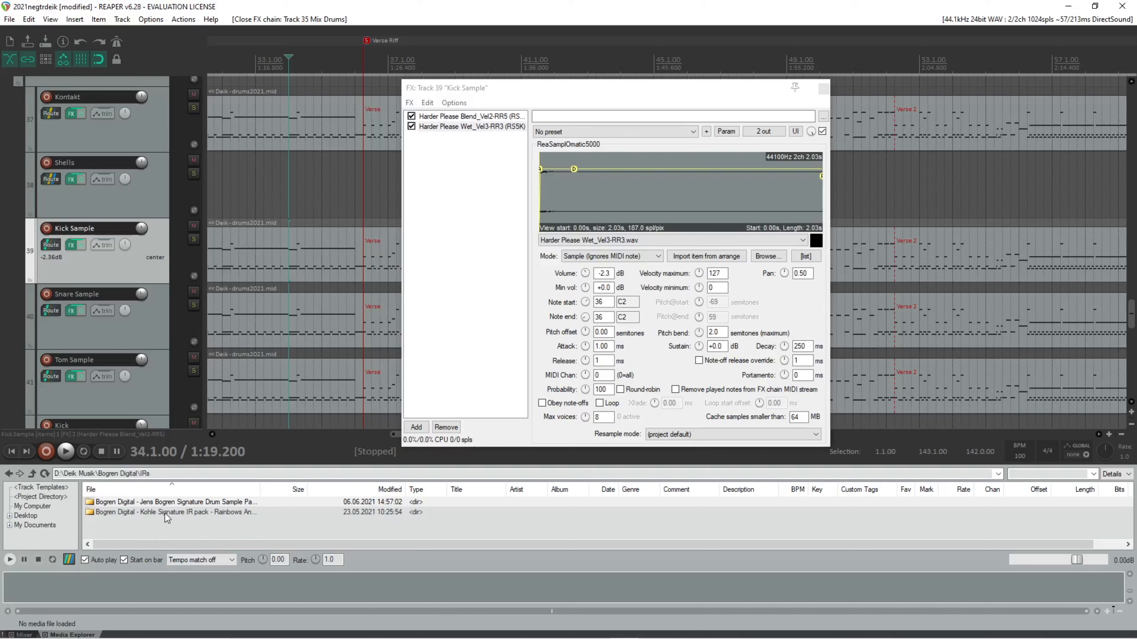
Step: Open the Jens Bogren Signature Drum Sample Pack-Deluxe folder and enter its BD Jens Bogren Signature WAV subfolder
double_click(187, 502)
click(210, 521)
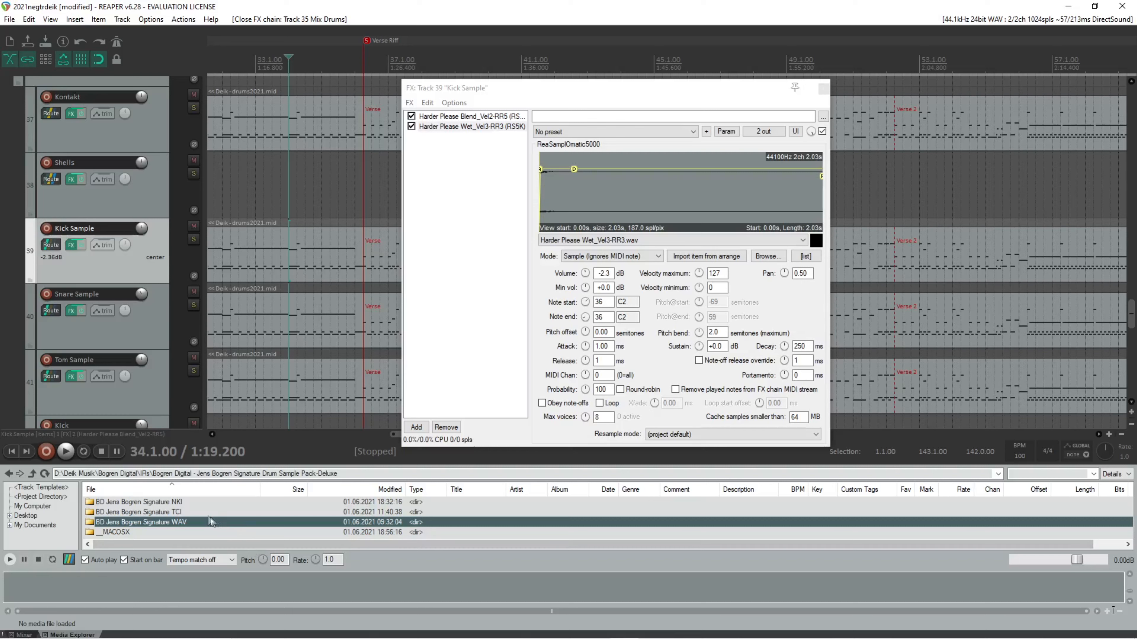
click(175, 503)
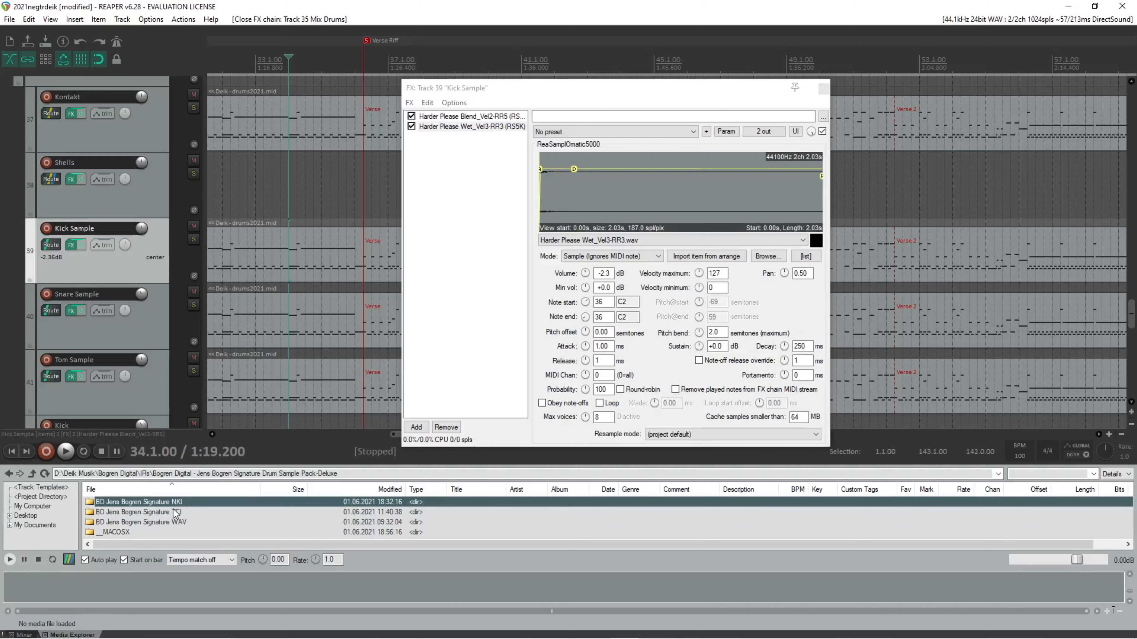
click(173, 512)
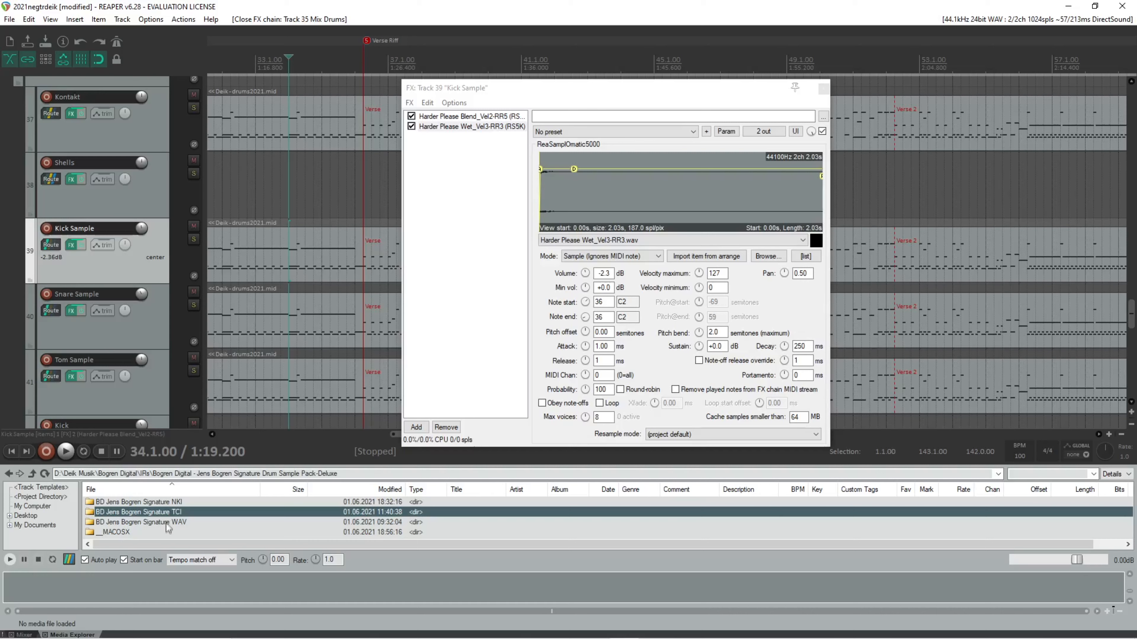
double_click(172, 522)
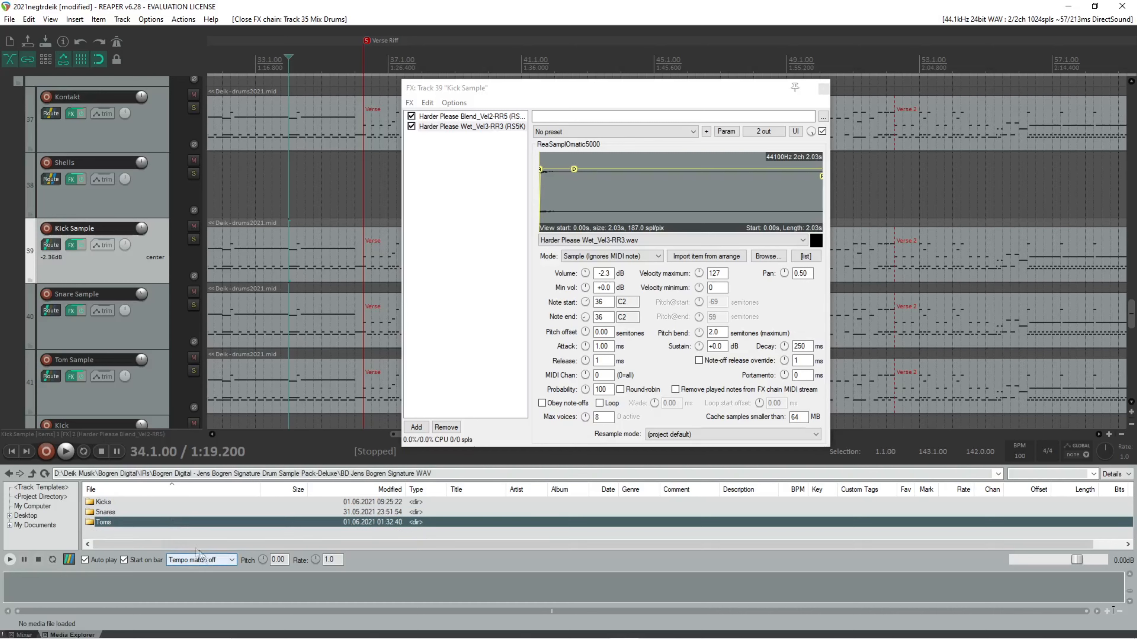
Step: Open the Kicks folder and look through the available kick sample folders
double_click(125, 503)
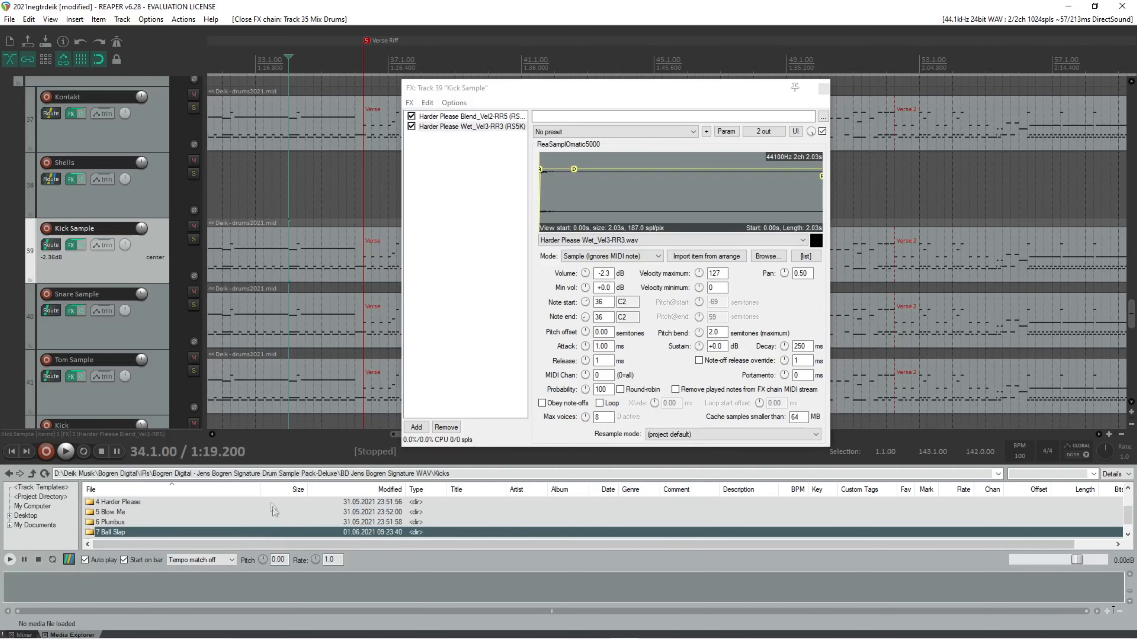
scroll(184, 528, down, 1)
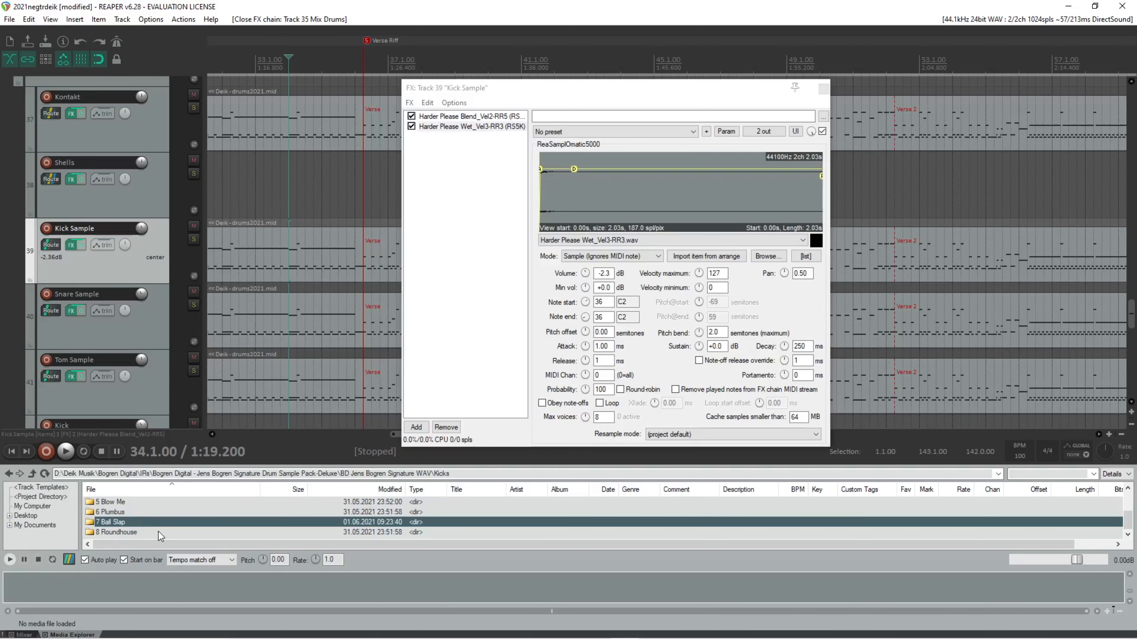
scroll(158, 532, up, 2)
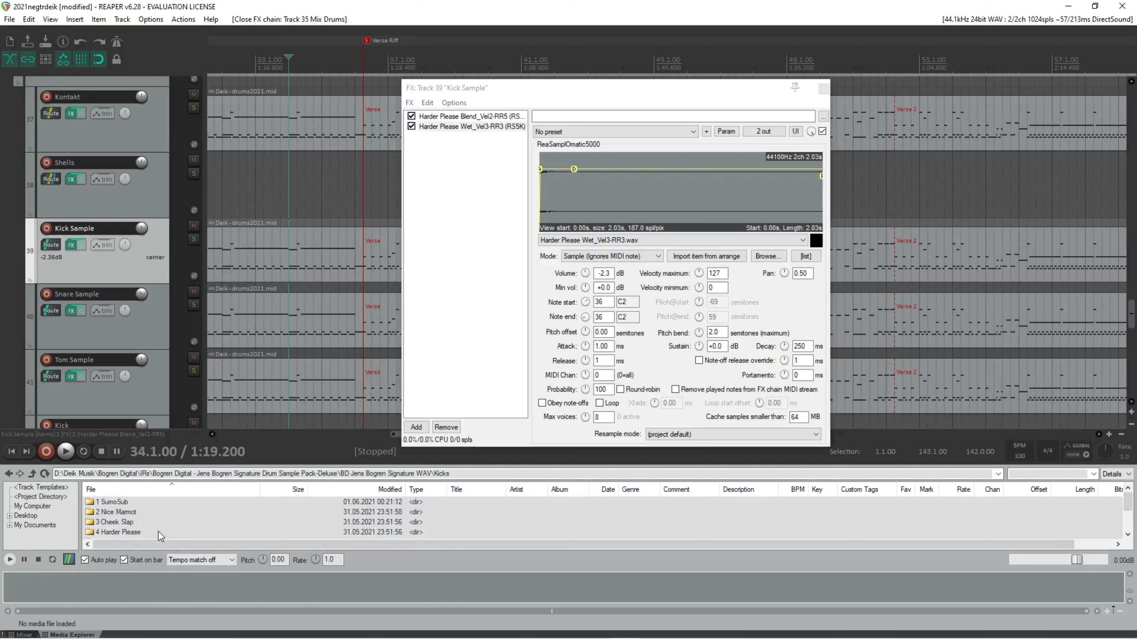
Step: Open the 1 SumoSub kick folder and check its Mixed and Individuals subfolders
double_click(125, 504)
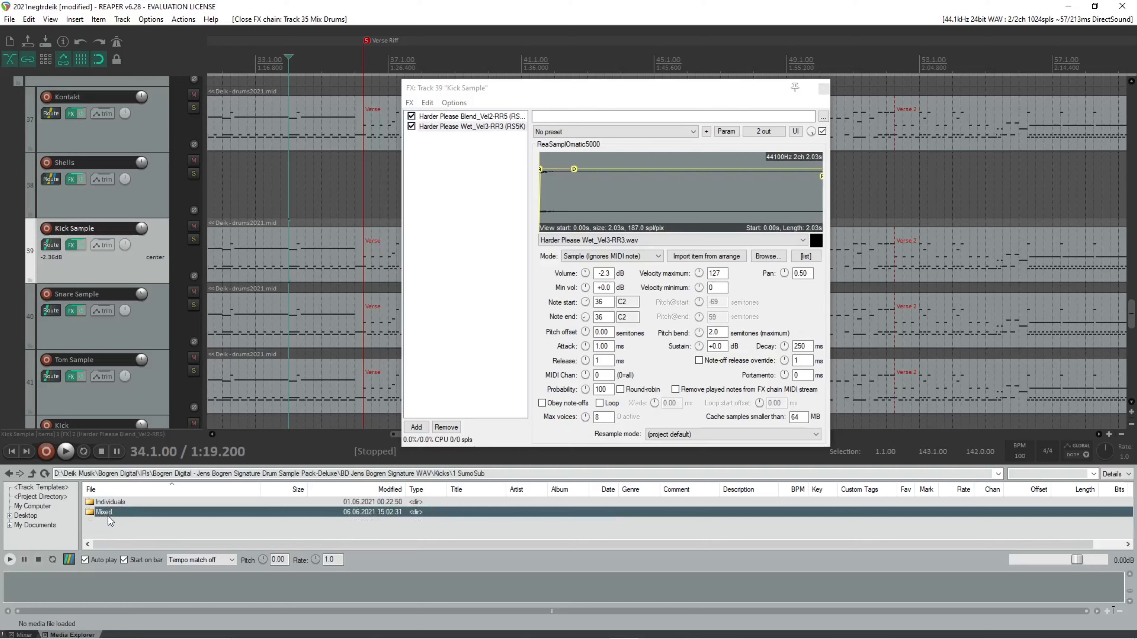
double_click(107, 513)
click(32, 473)
double_click(115, 503)
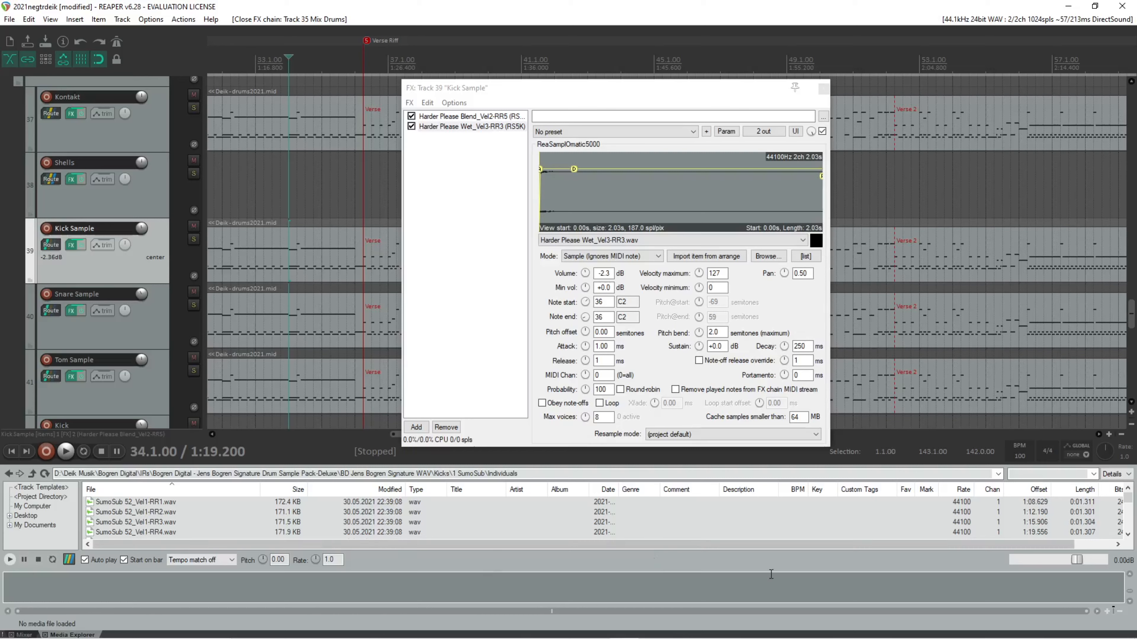
mouse_move(1127, 501)
mouse_down()
mouse_move(1114, 571)
mouse_move(1127, 483)
mouse_up()
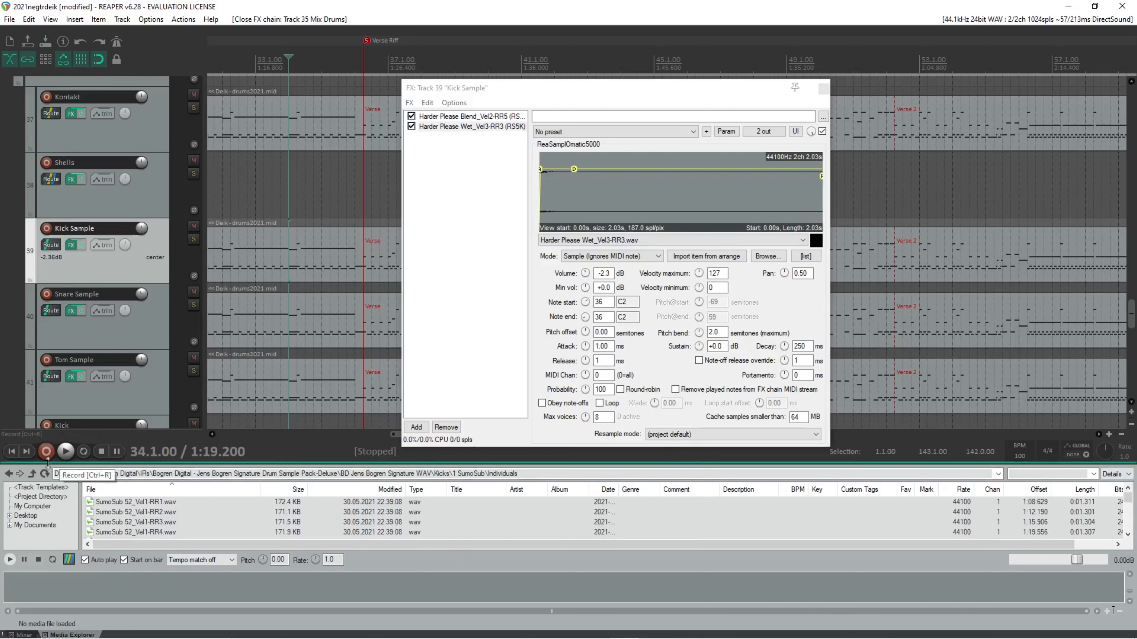
Step: Return to SumoSub's Mixed folder and audition SumoSub Blend_Vel1-RR1.wav and SumoSub Blend_Vel1-RR2.wav
click(34, 472)
double_click(107, 512)
click(172, 531)
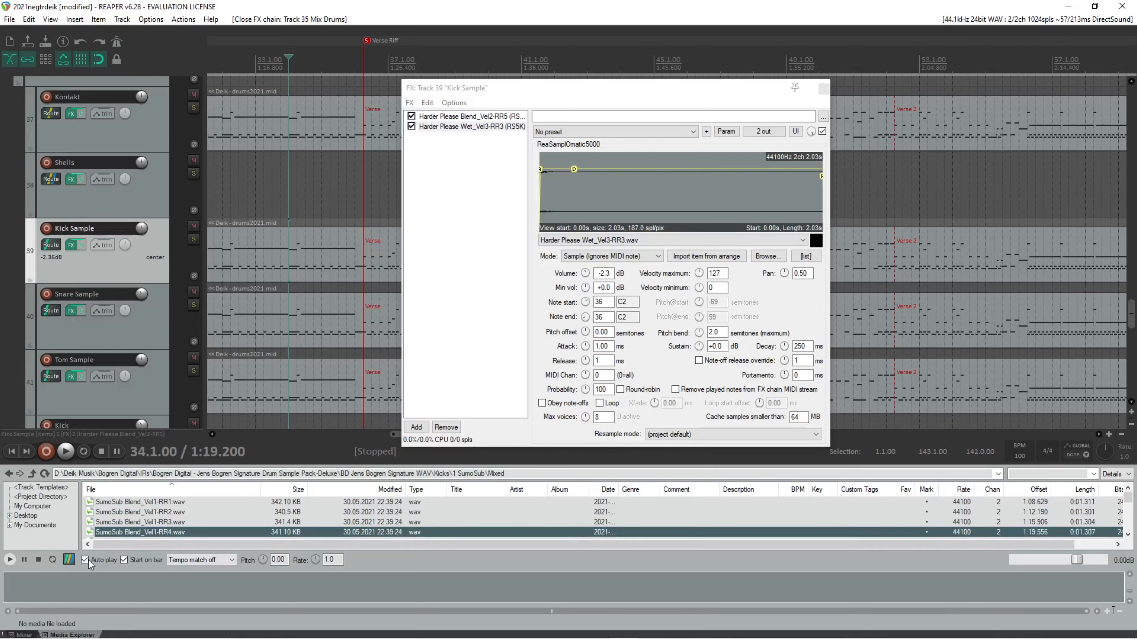
click(148, 503)
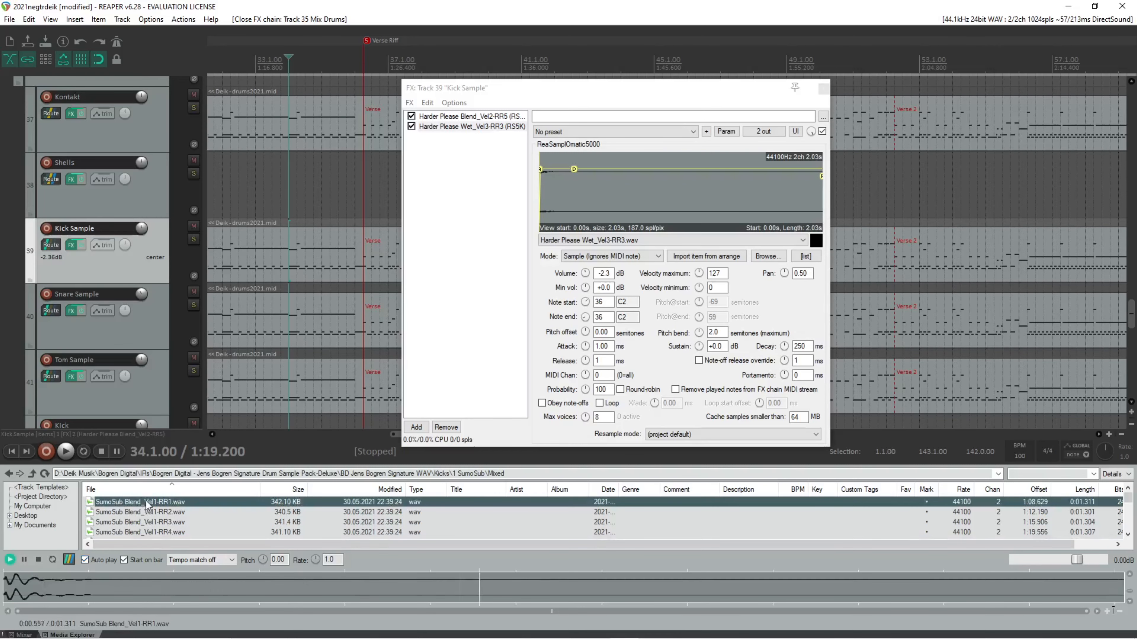
click(149, 513)
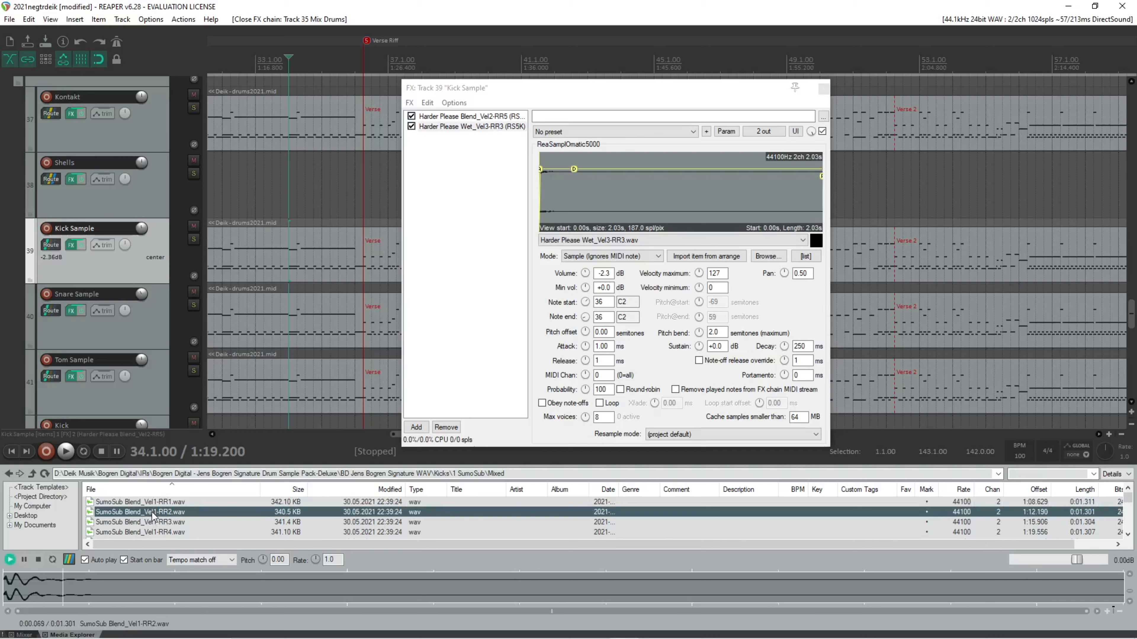
Step: Audition SumoSub Blend_Vel1-RR3.wav, SumoSub Blend_Vel1-RR4.wav and SumoSub Blend_Vel2-RR7.wav
click(141, 524)
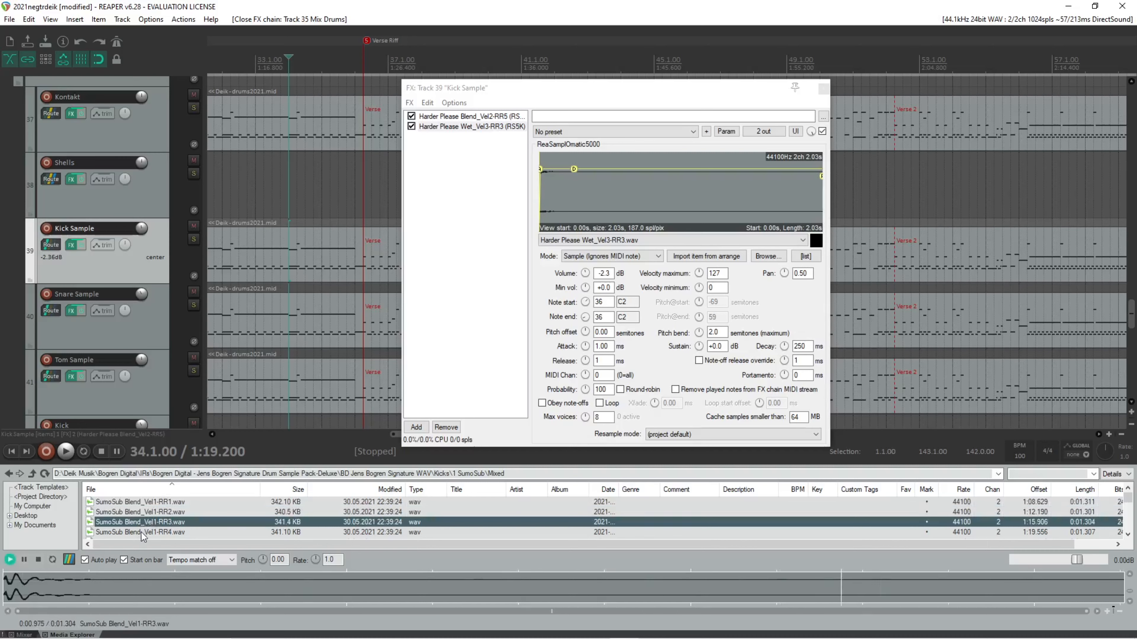
click(145, 534)
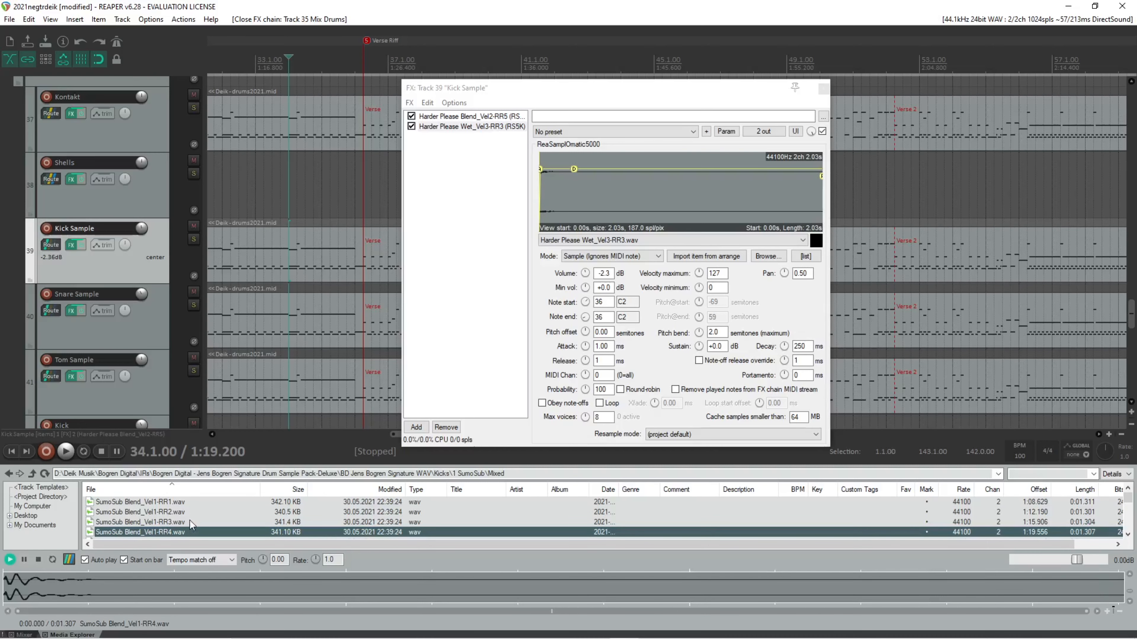
scroll(191, 521, down, 1)
scroll(190, 523, down, 2)
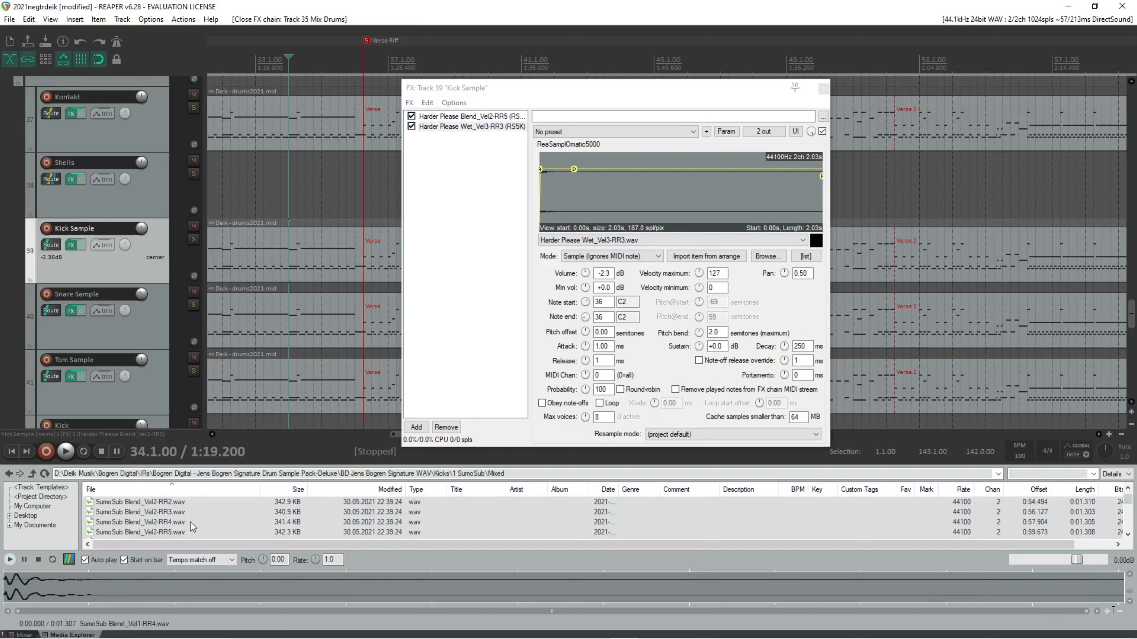
click(172, 522)
Step: Audition SumoSub's drier and wetter variants: SumoSub Dry_Vel2-RR6.wav, SumoSub Wet_Vel3-RR3.wav and SumoSub Wet_Vel5-RR5.wav
scroll(203, 520, down, 3)
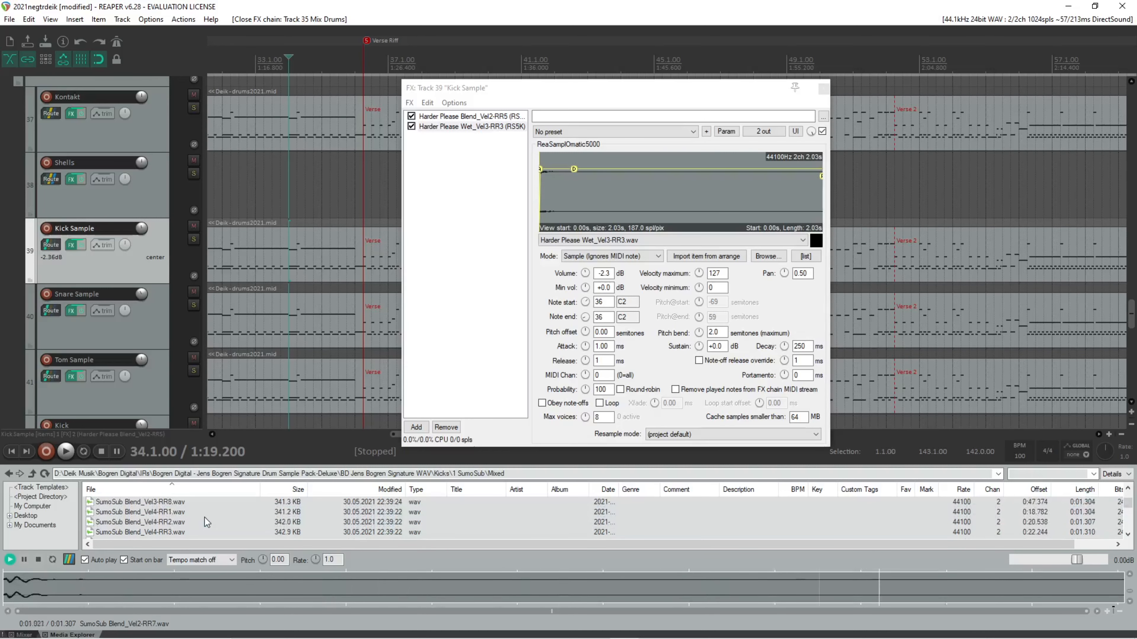
scroll(204, 517, down, 5)
click(204, 521)
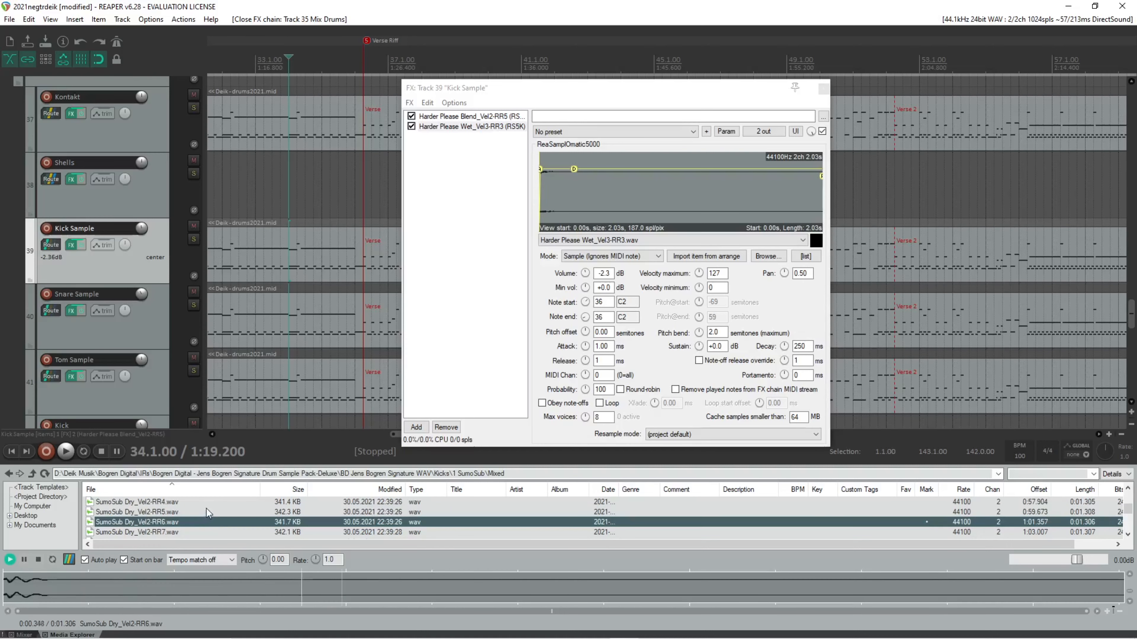
scroll(206, 508, down, 8)
scroll(205, 508, down, 6)
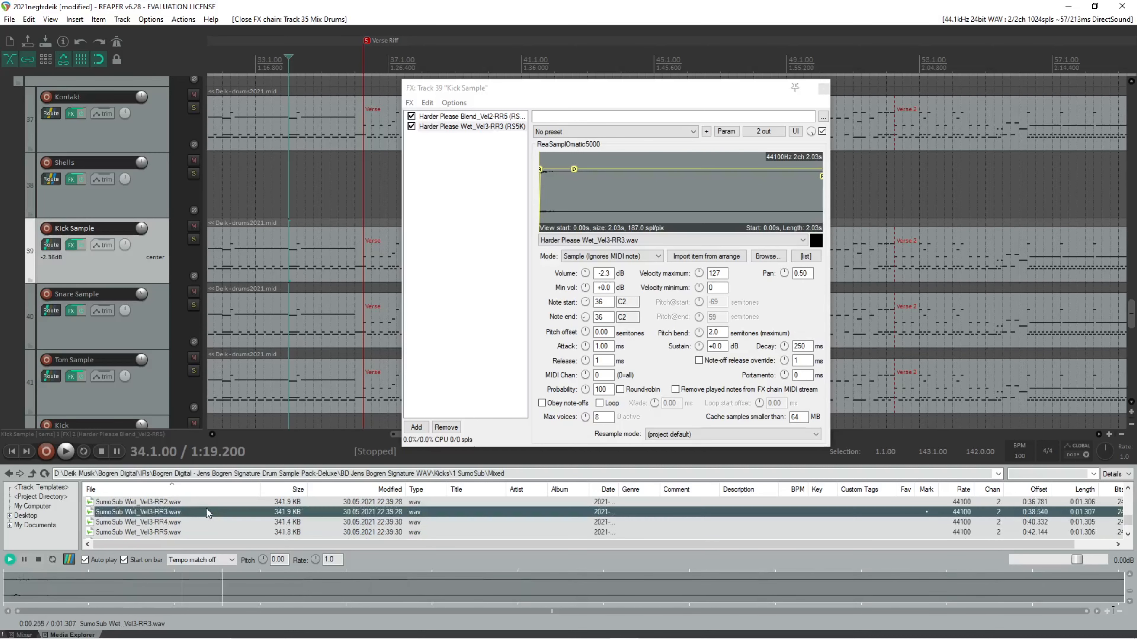
click(204, 520)
Step: Go to the Mixed folder of the 2 Nice Marmot kick and audition Nice Marmot Blend_Vel1-RR2, RR1 and RR3
double_click(33, 474)
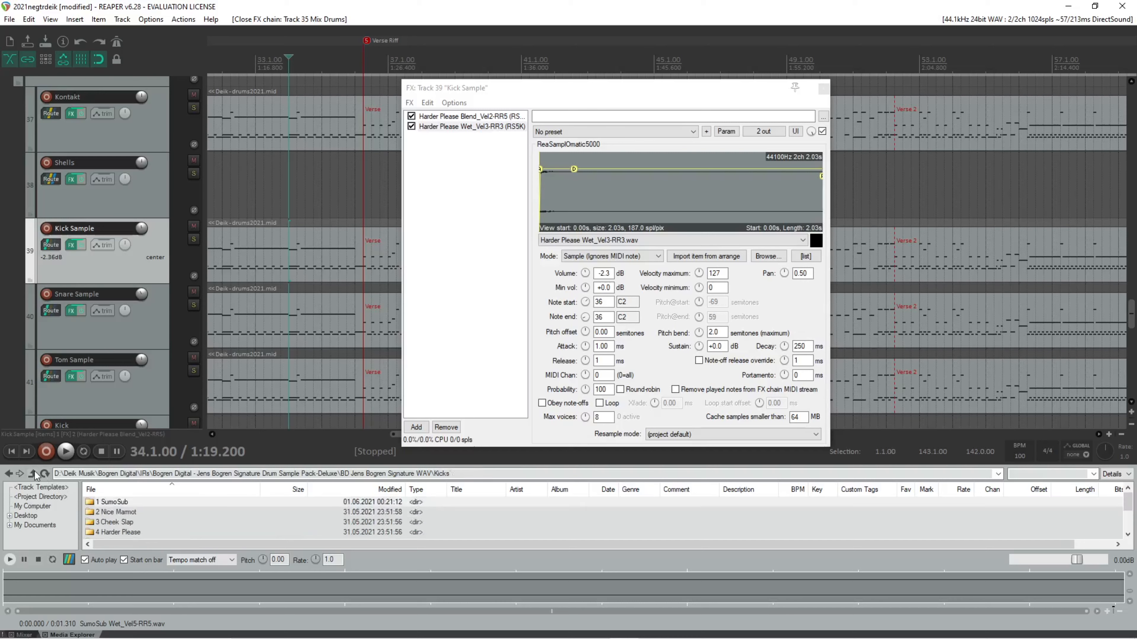
double_click(104, 512)
double_click(104, 512)
click(145, 515)
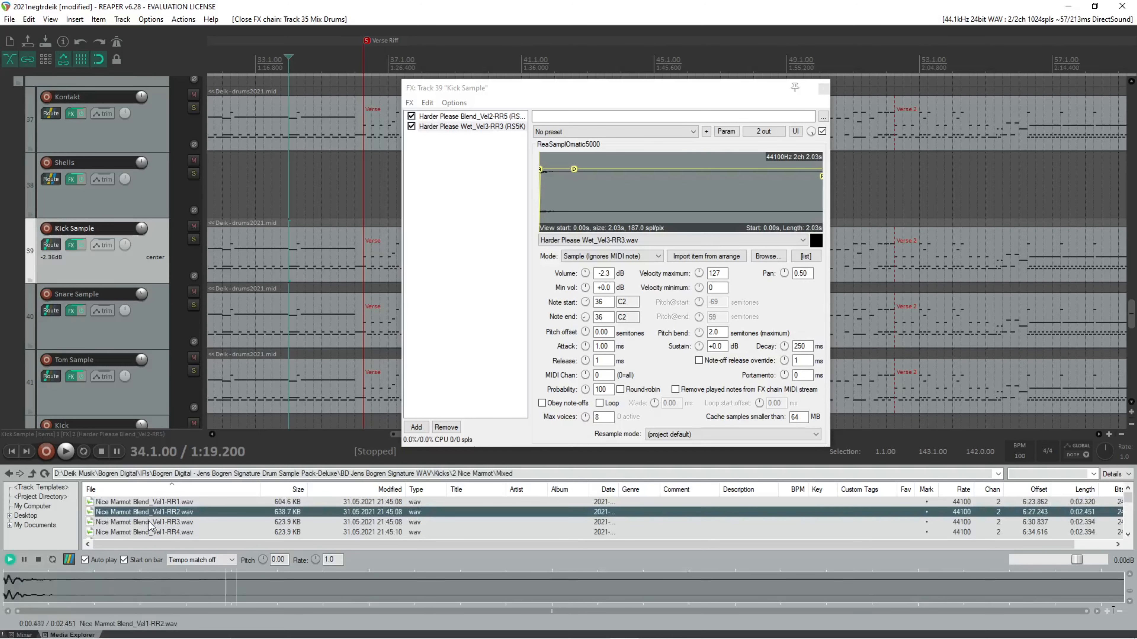
click(171, 505)
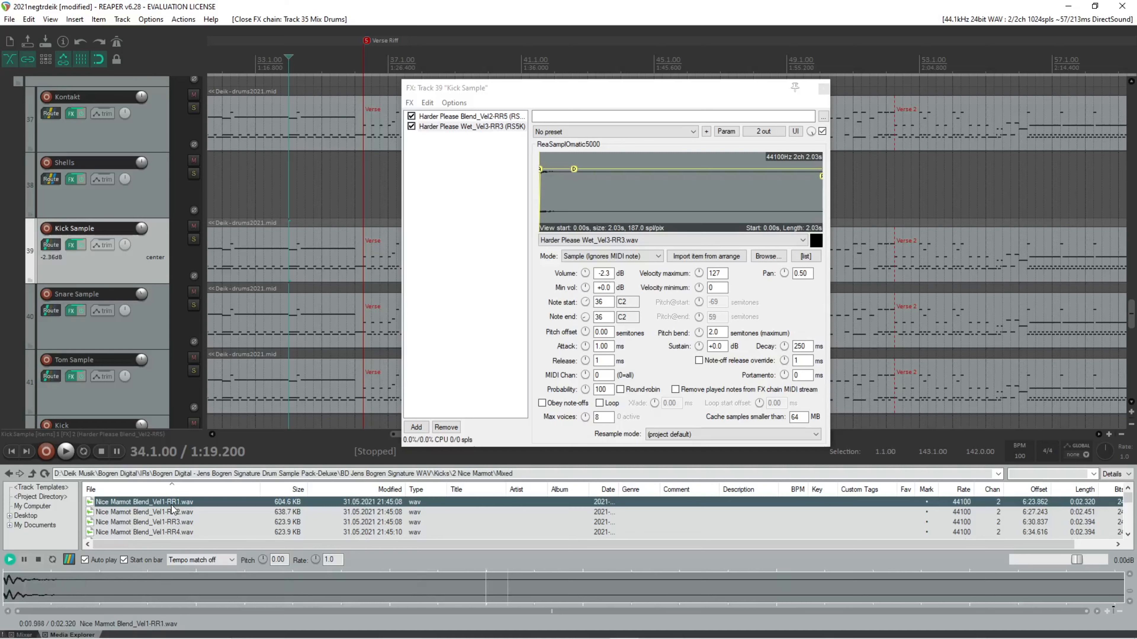
click(180, 522)
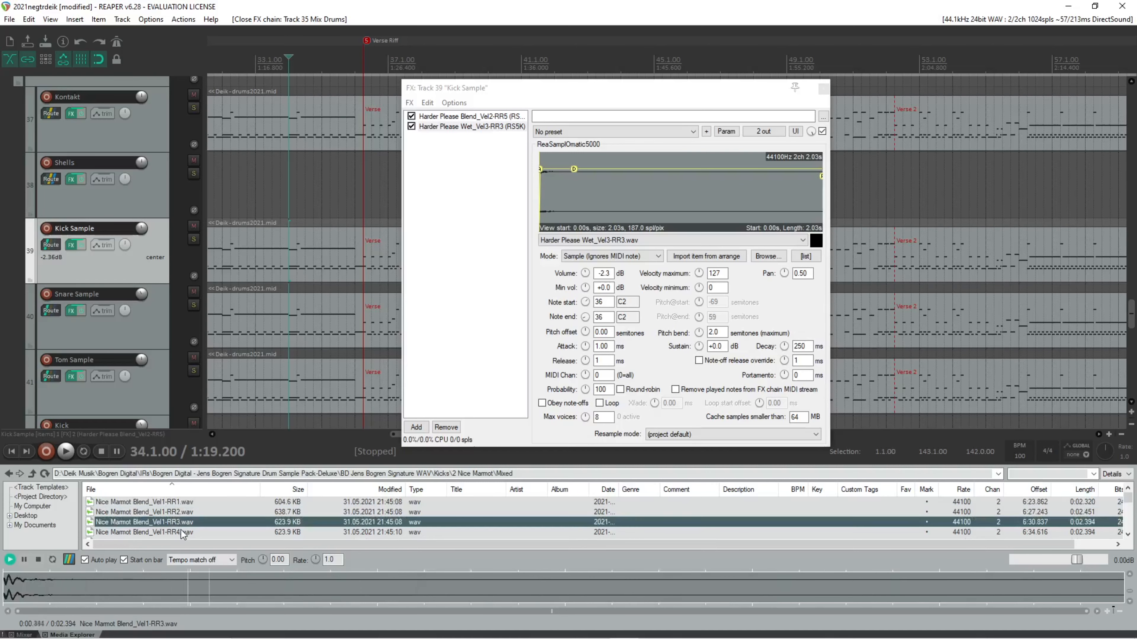
Step: Audition more Nice Marmot samples further down the folder, including Nice Marmot Dry_Vel1-RR1.wav
scroll(182, 533, down, 3)
click(187, 513)
click(187, 522)
scroll(127, 502, down, 5)
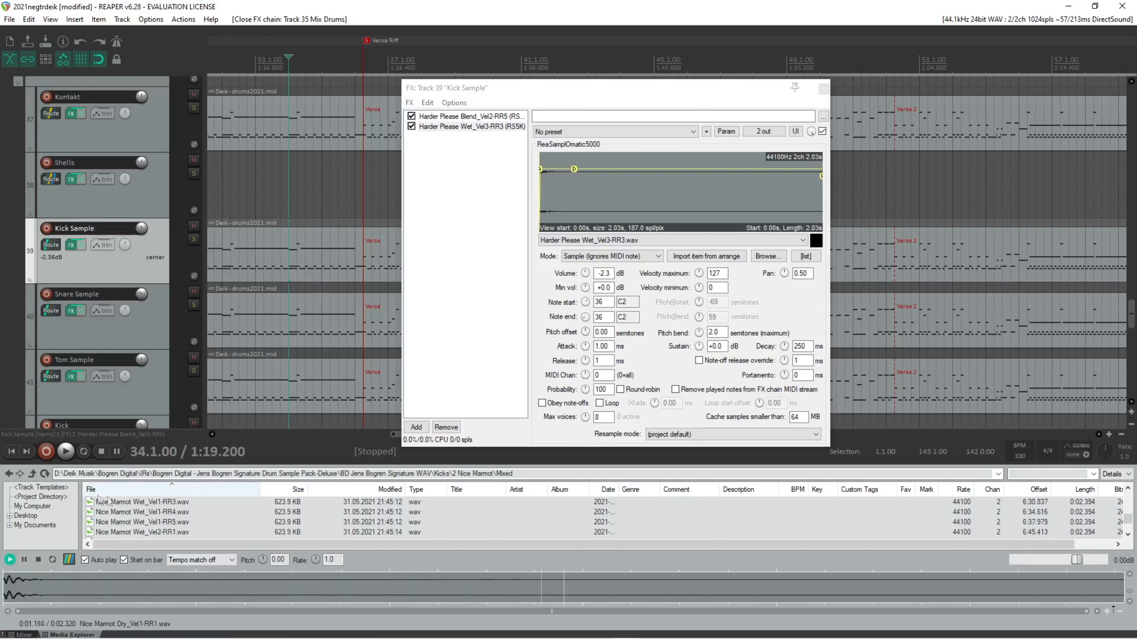
Step: Go to the Mixed folder of the 3 Cheek Slap kick and audition Cheek Slap Blend_Vel1-RR1 through RR4
click(33, 474)
click(33, 475)
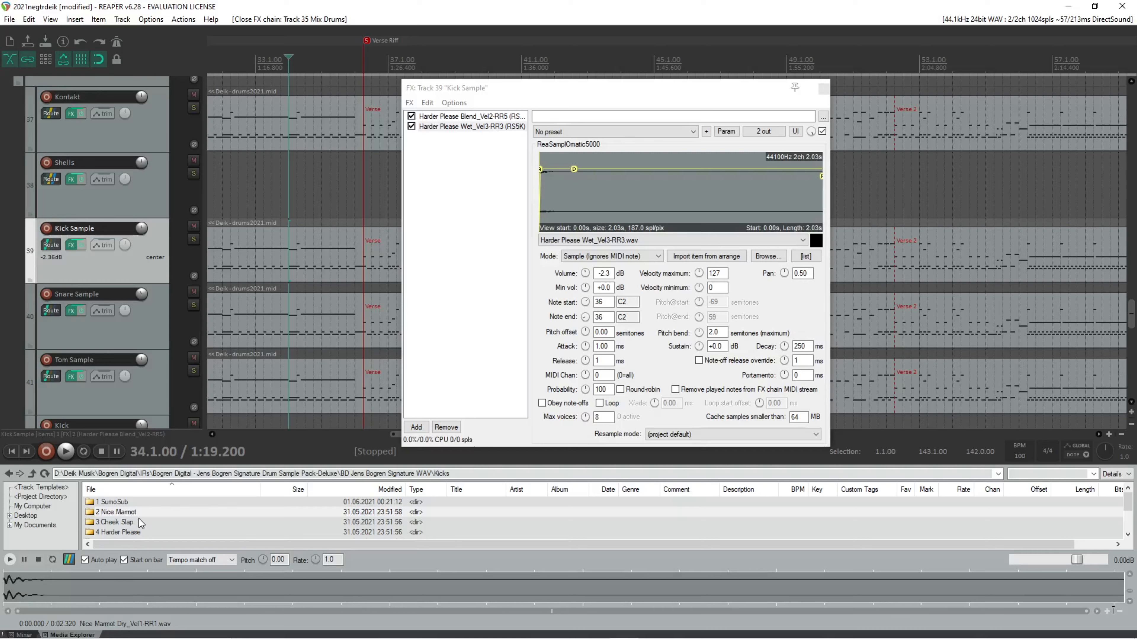
double_click(139, 522)
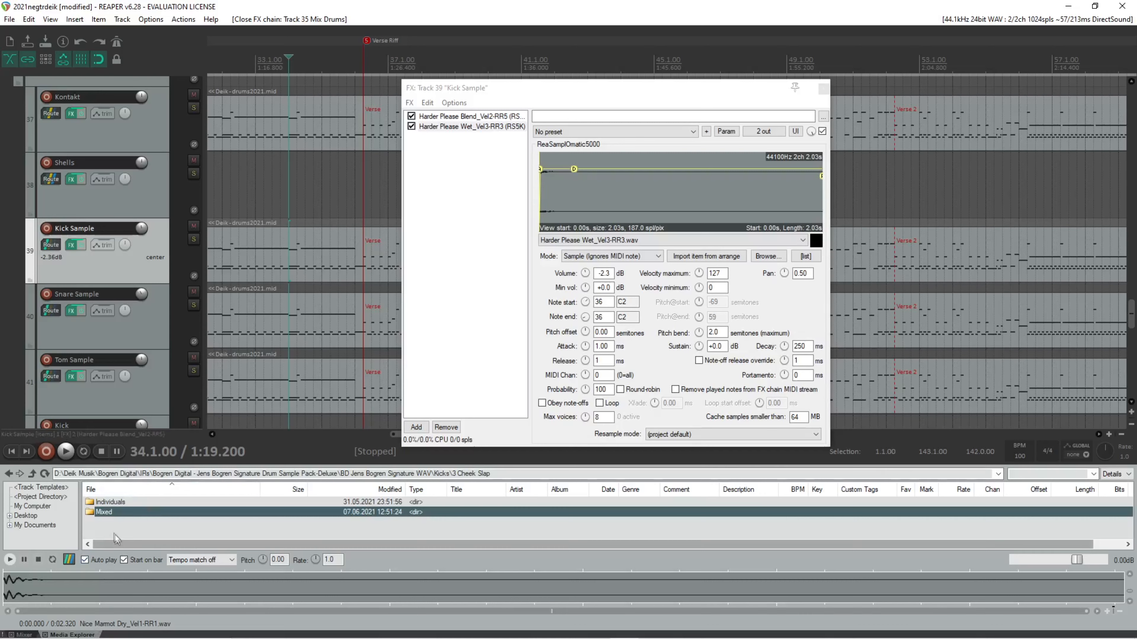
double_click(117, 514)
click(119, 505)
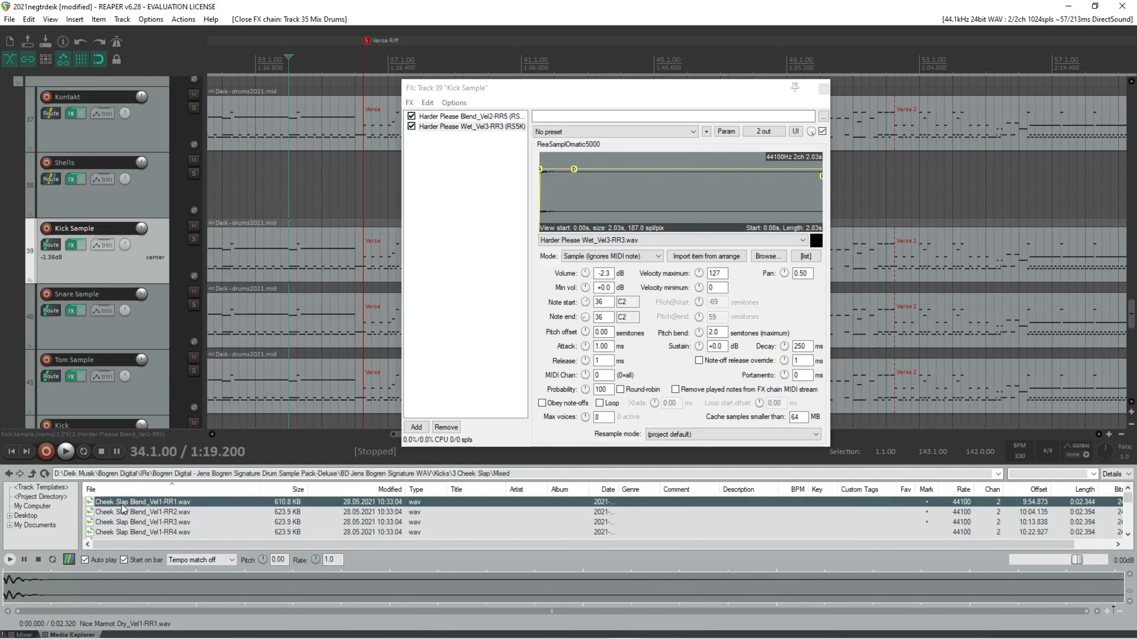
click(129, 513)
click(137, 522)
click(139, 532)
Step: Return to the Kicks folder, look over its kick folders and open the Mixed folder of 4 Harder Please
click(33, 473)
click(32, 473)
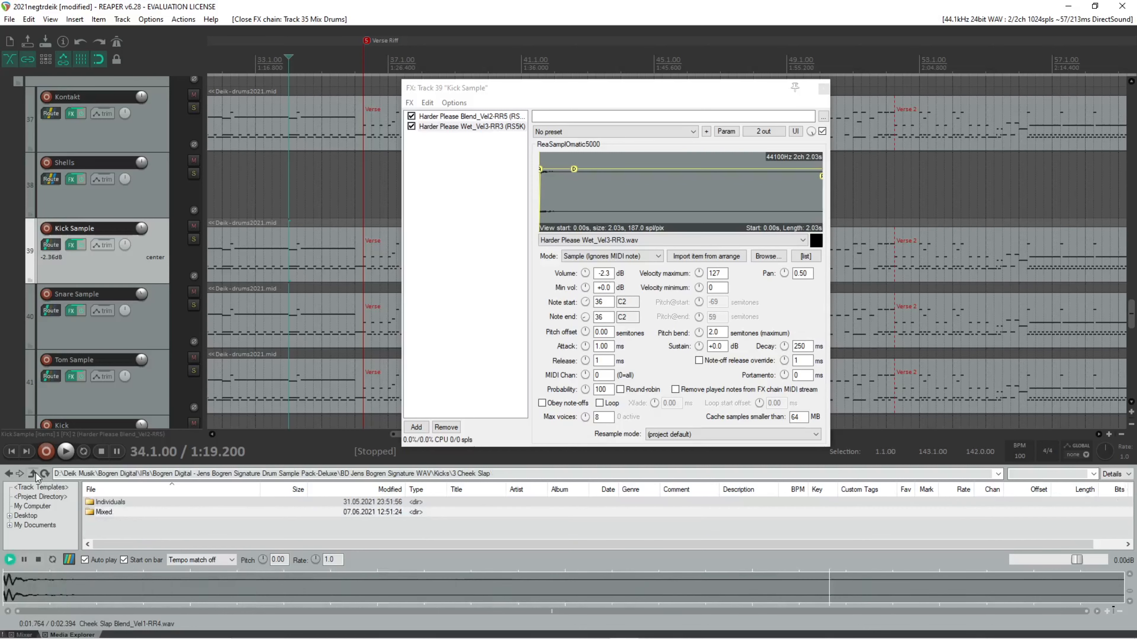
scroll(170, 532, down, 2)
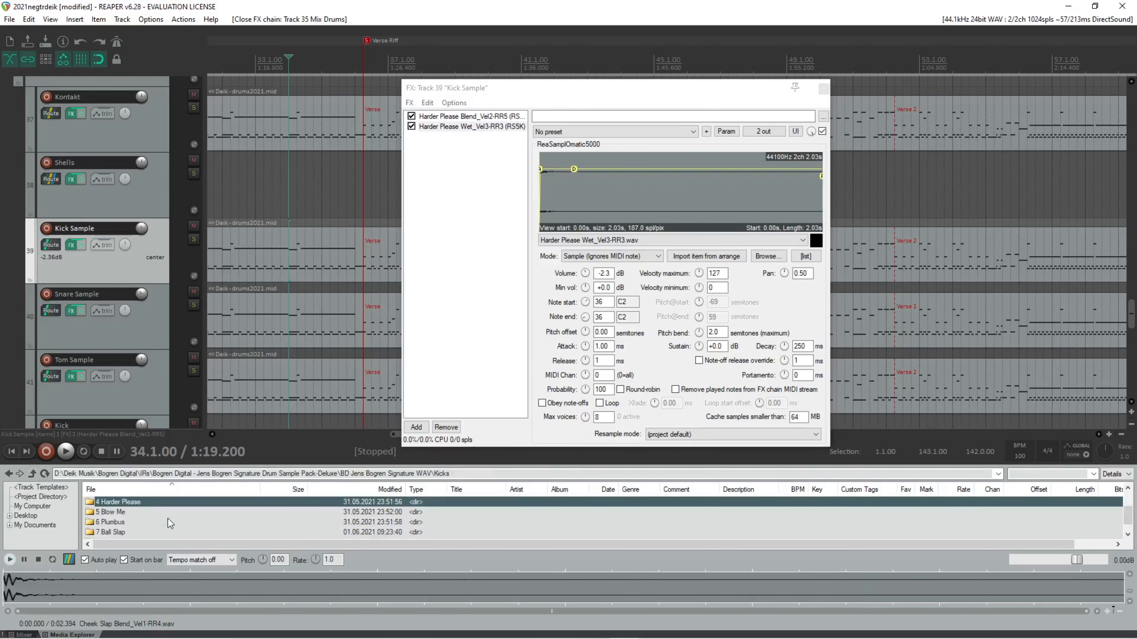
scroll(184, 524, up, 2)
click(183, 531)
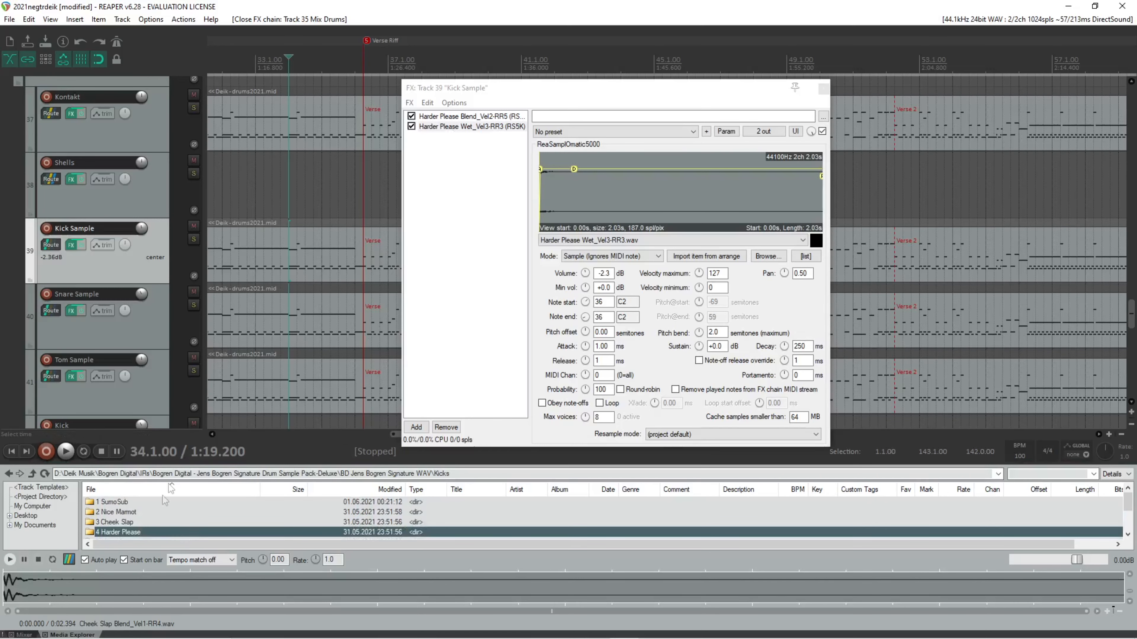
scroll(145, 512, down, 2)
scroll(135, 523, up, 1)
double_click(142, 502)
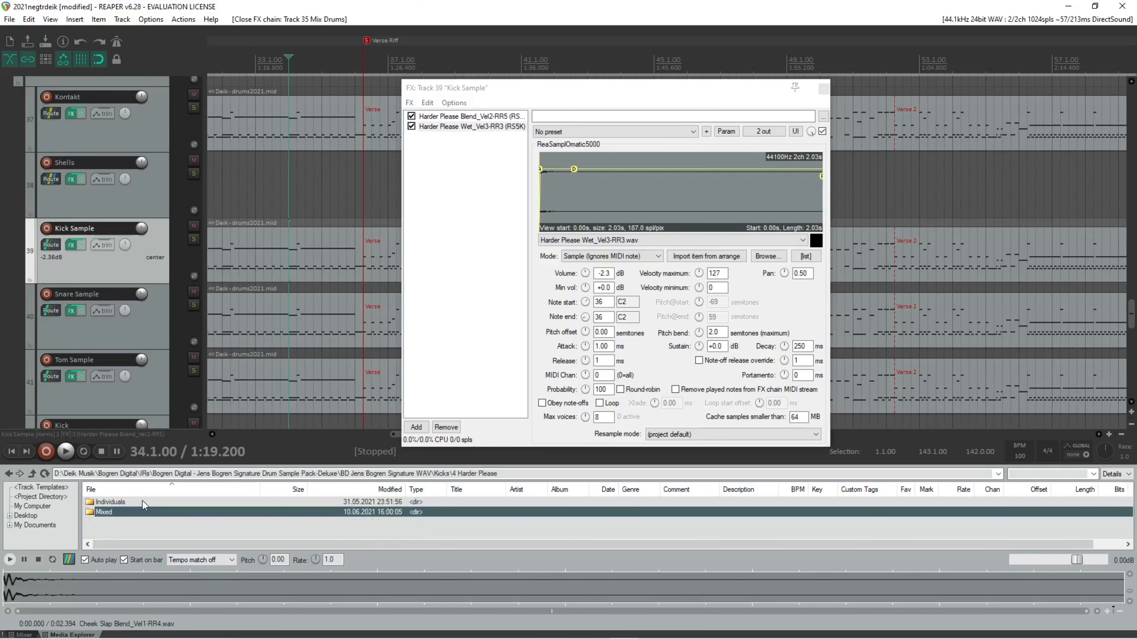
double_click(127, 511)
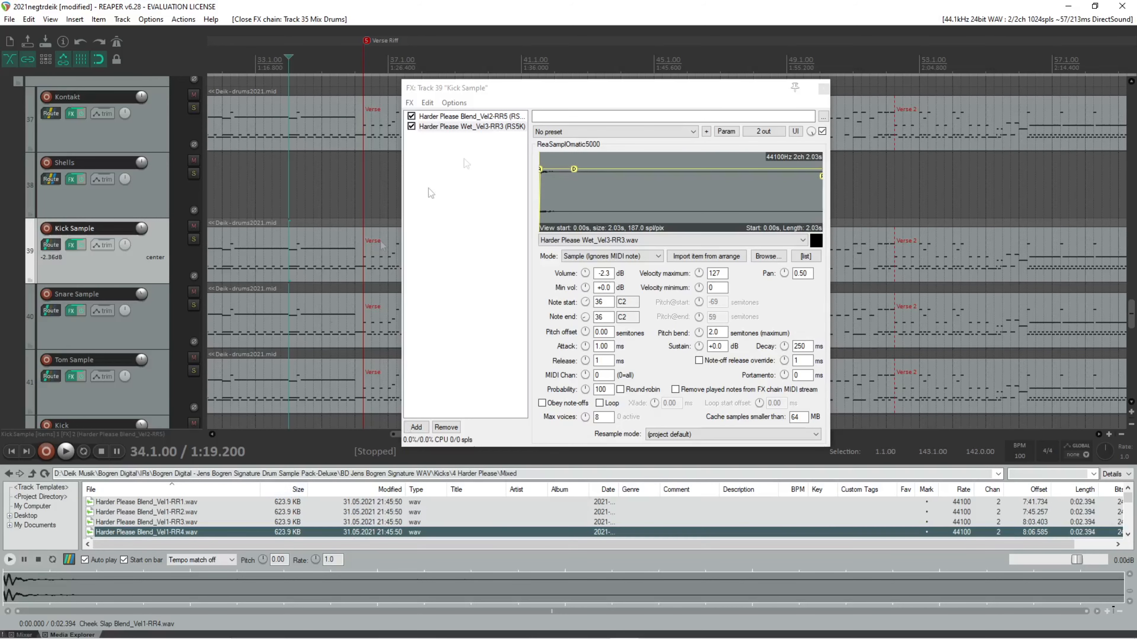
Step: Find Harder Please Blend_Vel2-RR5.wav, the blend sample used on the Kick Sample track, and audition it
scroll(201, 519, down, 1)
scroll(201, 518, down, 1)
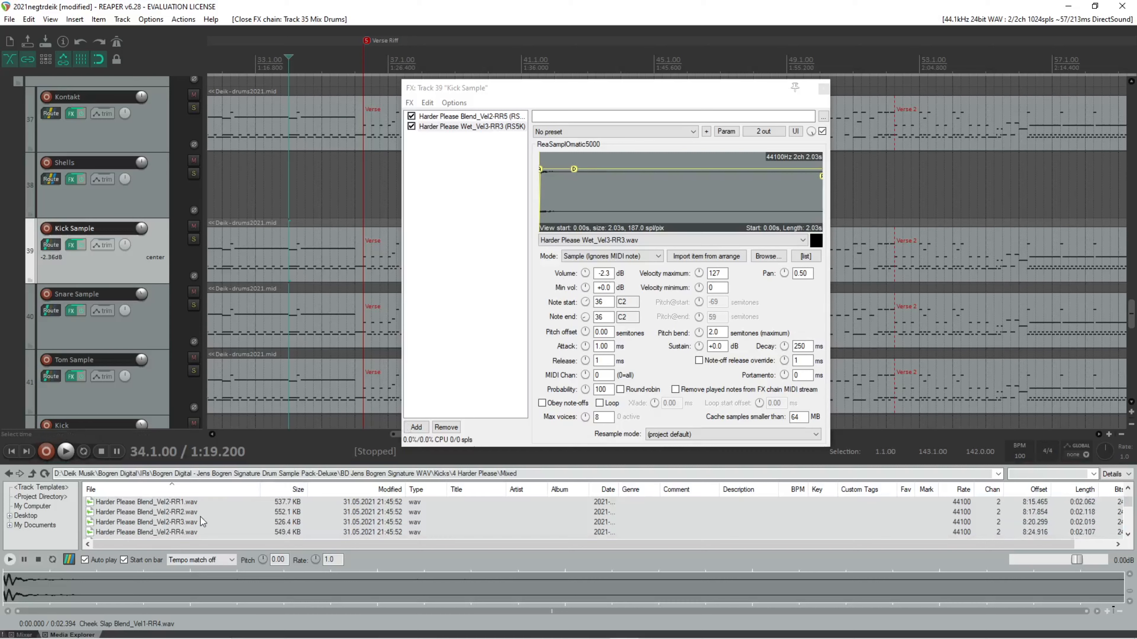
scroll(199, 519, down, 1)
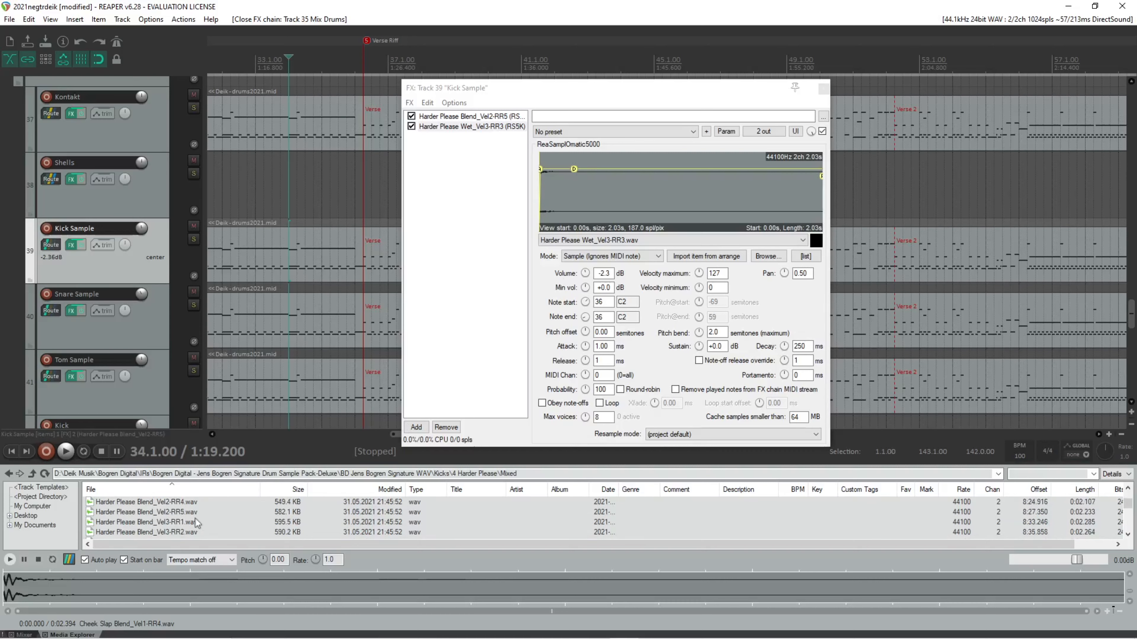
click(191, 511)
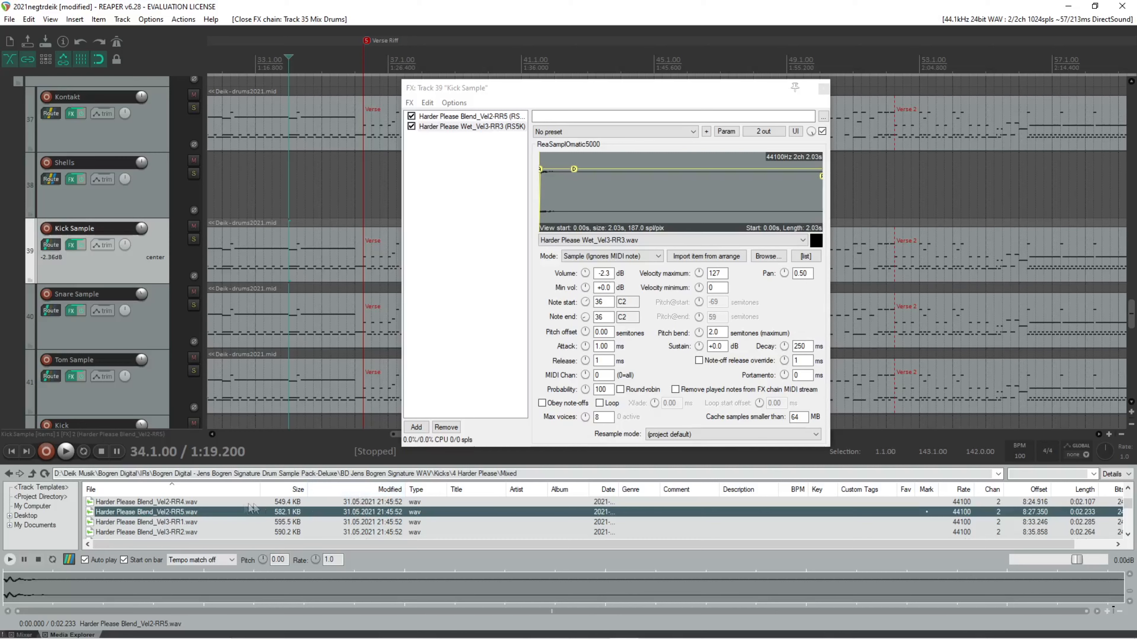
click(171, 522)
click(175, 513)
Step: Audition the first-velocity blend samples Harder Please Blend_Vel1-RR4.wav, RR2 and RR1
scroll(193, 515, up, 3)
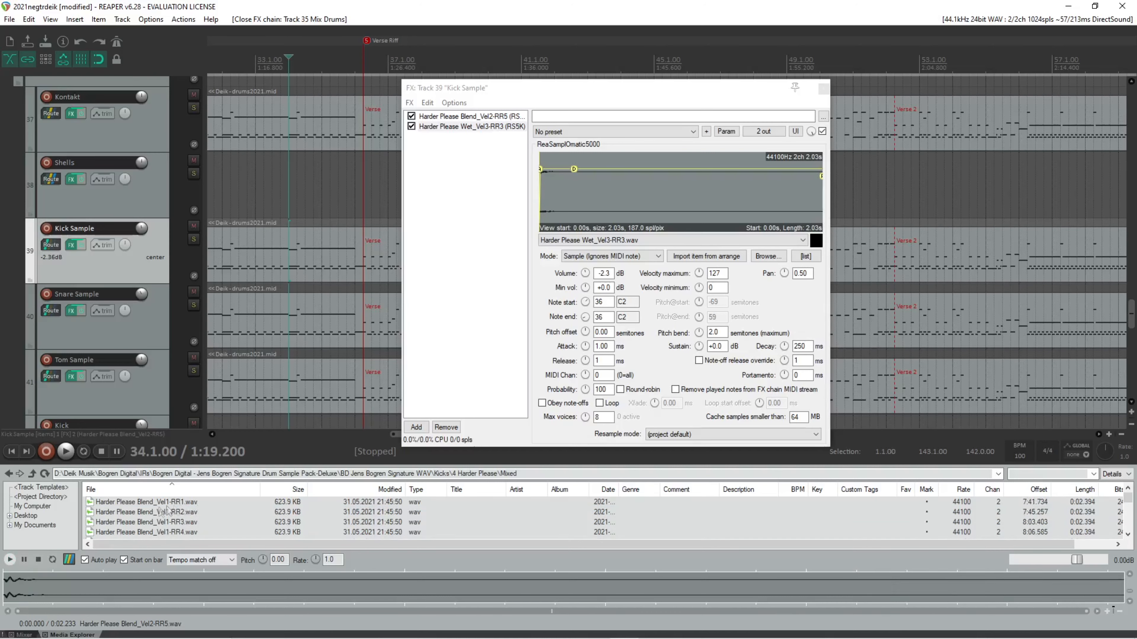
click(185, 534)
click(190, 513)
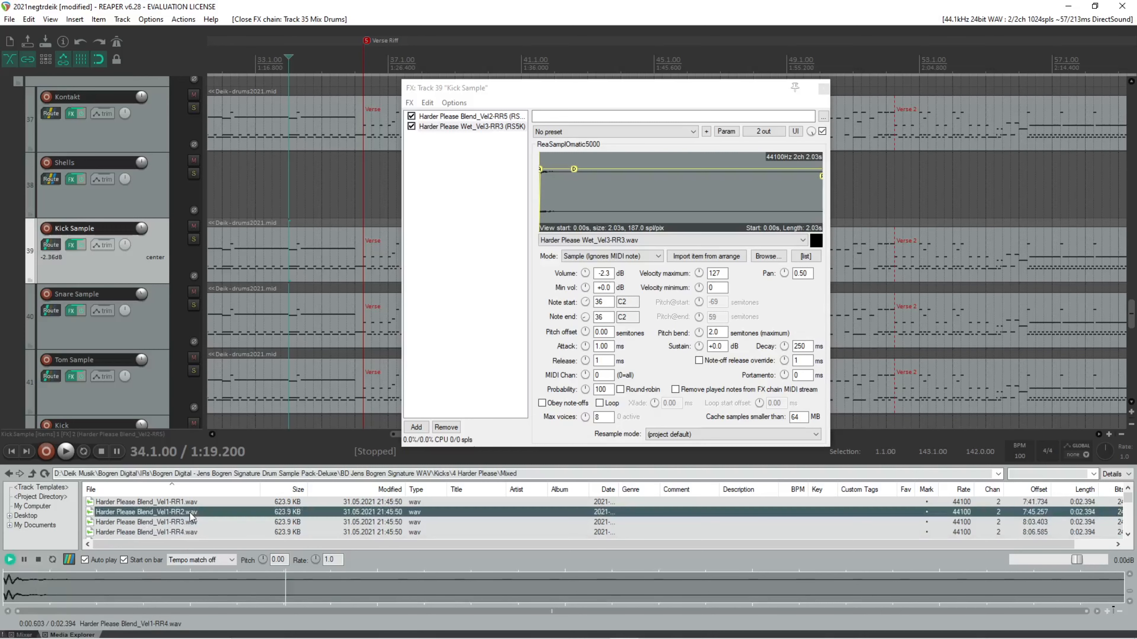
click(194, 502)
Step: Go to the Mixed folder of the 8 Roundhouse kick and audition Roundhouse Blend_Vel1-RR2, RR1 and RR3
click(32, 474)
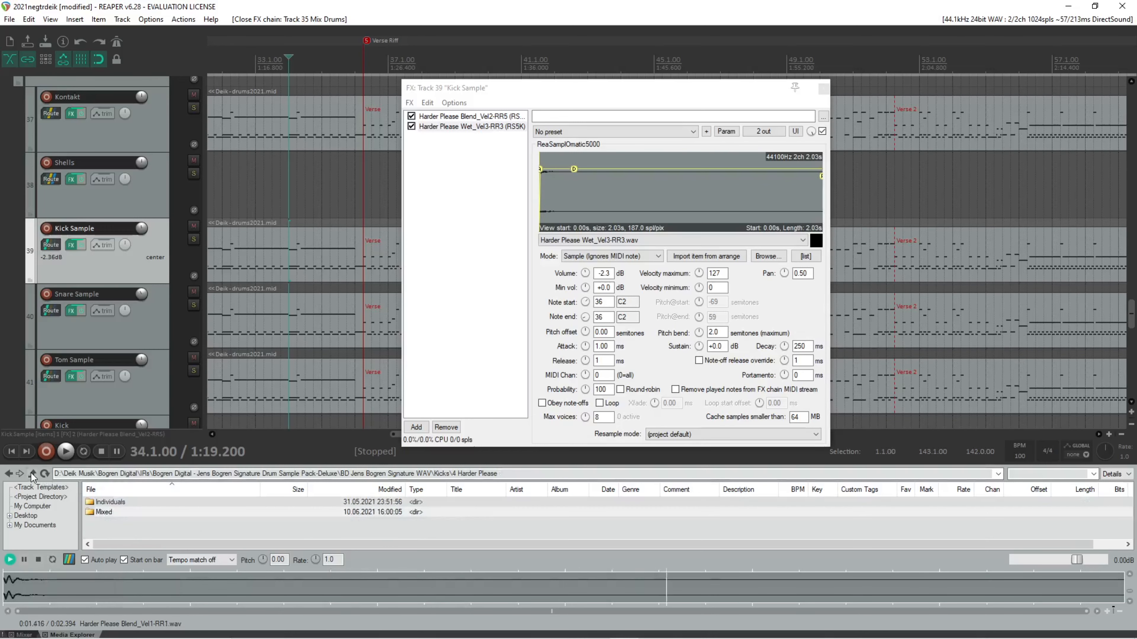
click(32, 473)
scroll(185, 522, down, 2)
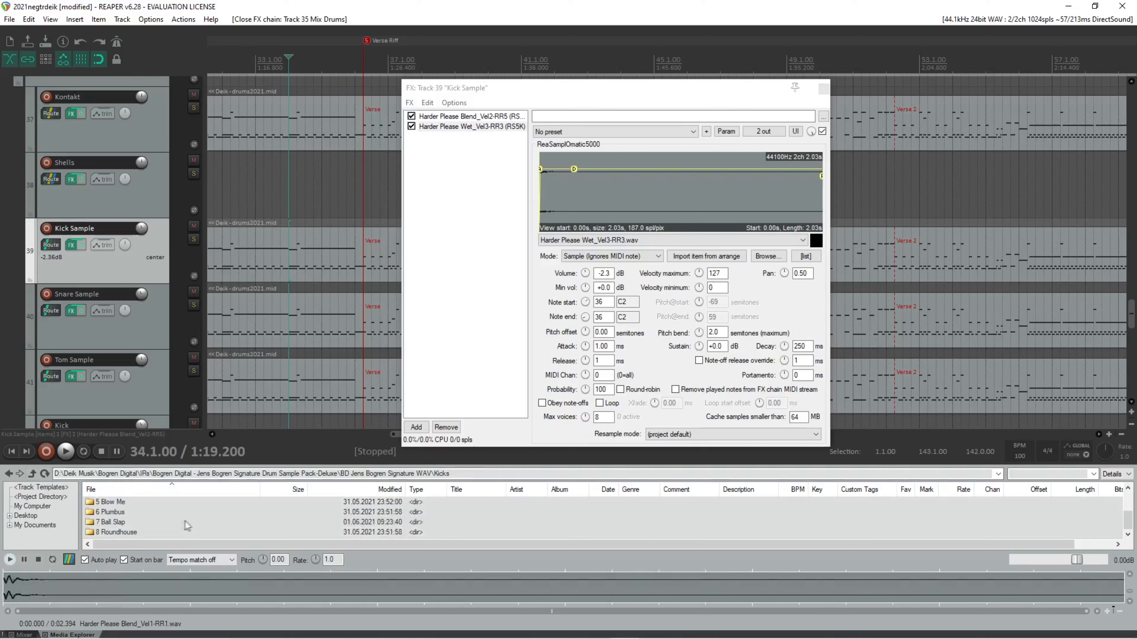
double_click(130, 523)
double_click(115, 512)
click(115, 513)
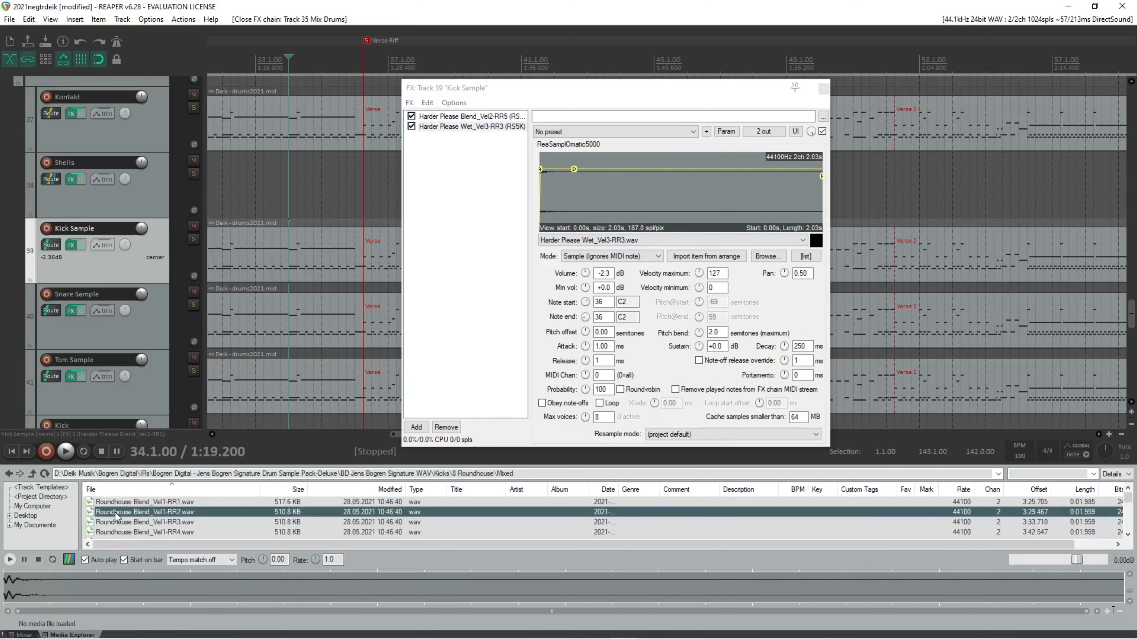
click(121, 504)
click(127, 523)
Step: Return to the BD Jens Bogren Signature WAV folder containing the Kicks, Snares and Toms folders
click(34, 474)
click(33, 474)
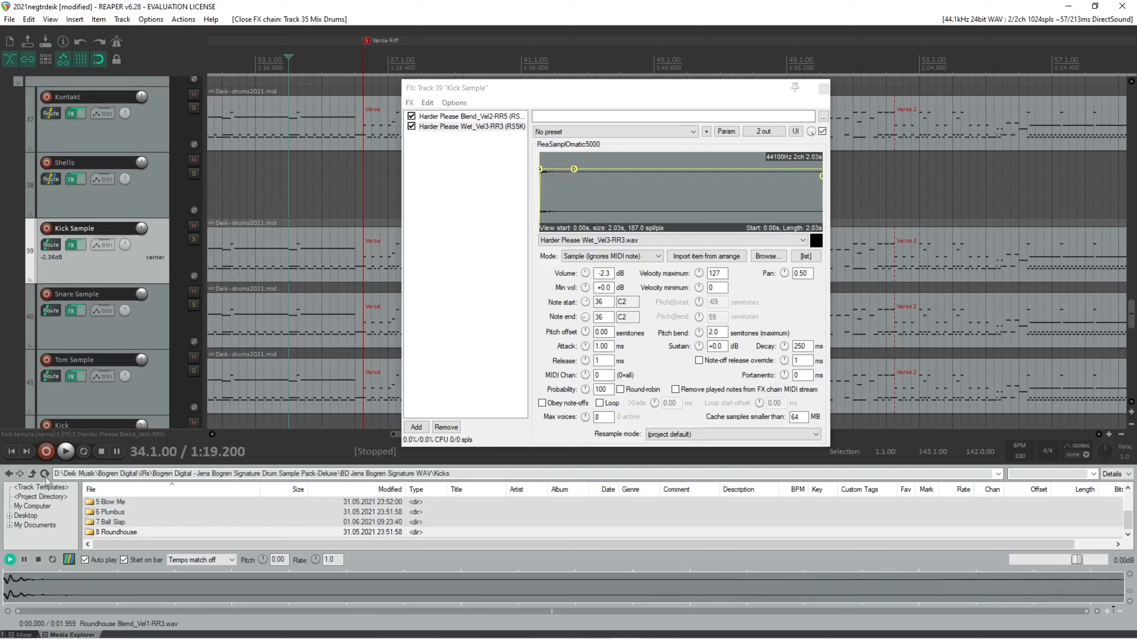
click(32, 473)
Step: Search the effects for "sampl" and add a new ReaSamplOmatic5000 instance to the Kick Sample track's FX chain
click(476, 232)
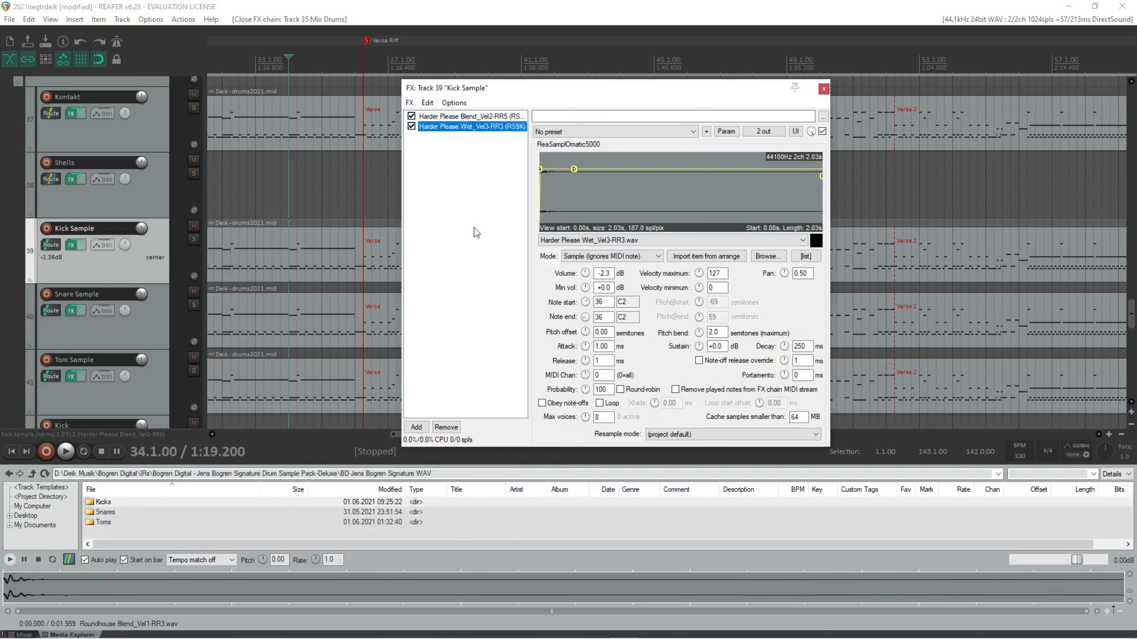
click(415, 427)
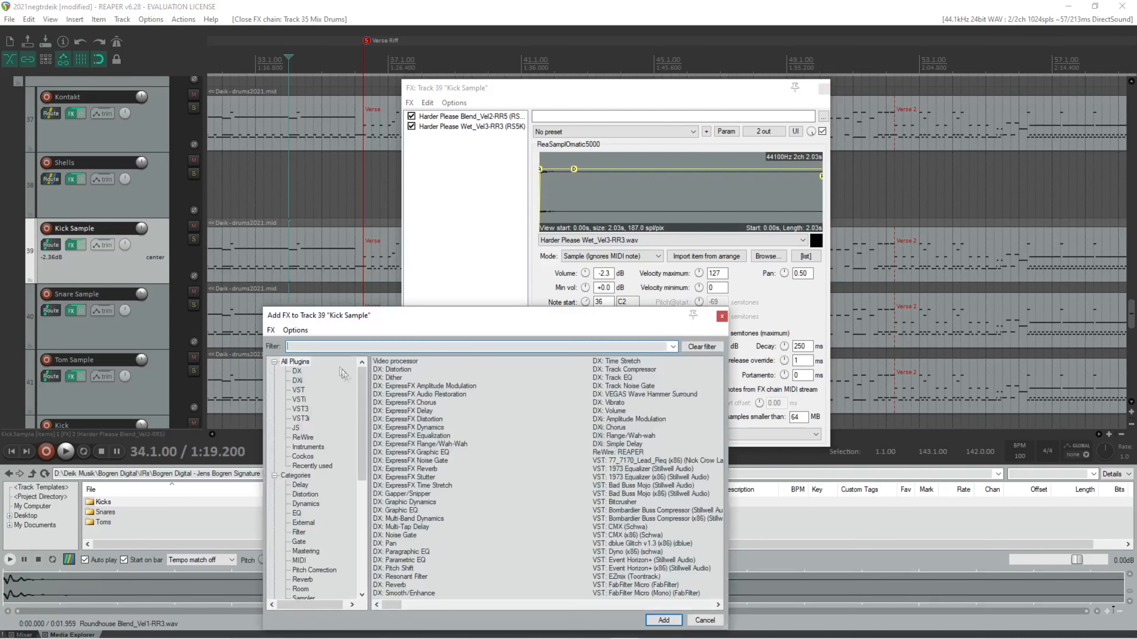
text(sample)
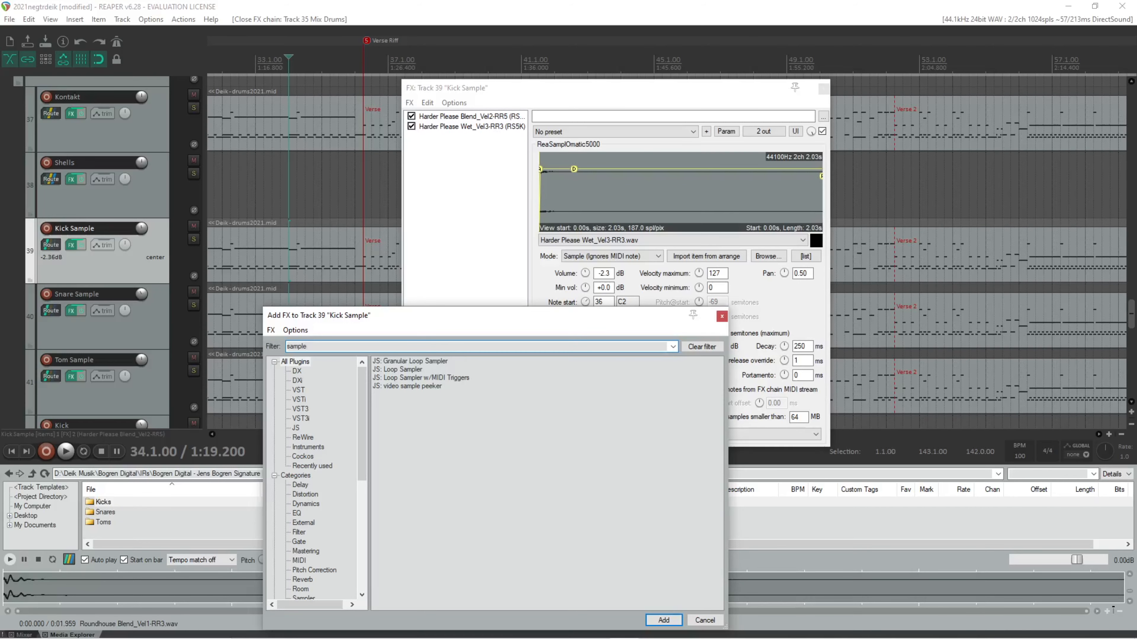
key(BackSpace)
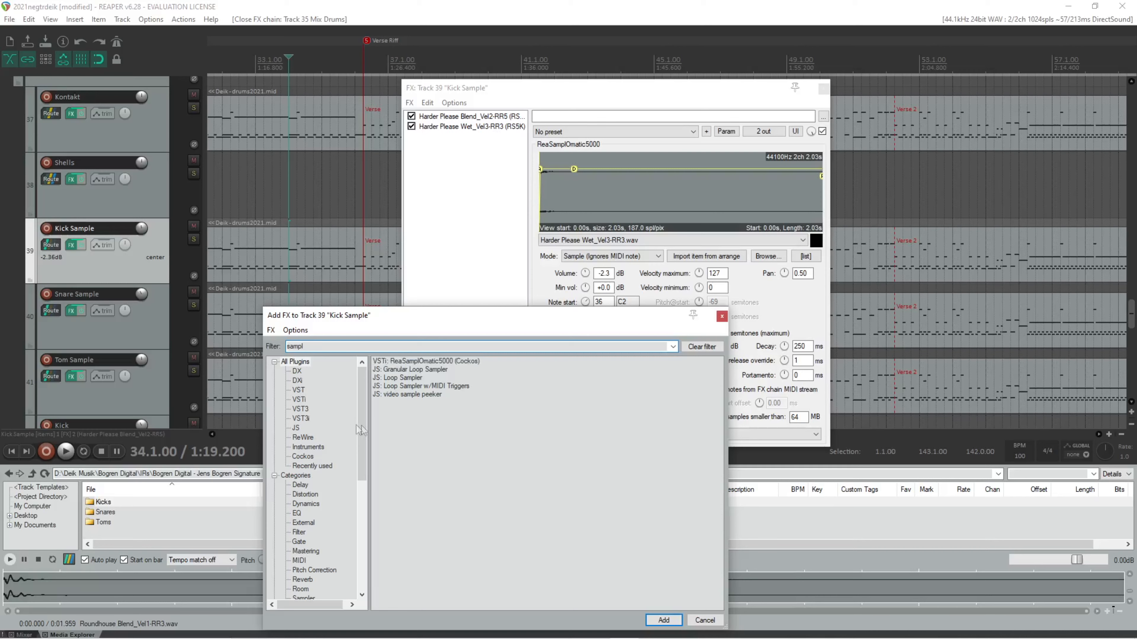
click(445, 363)
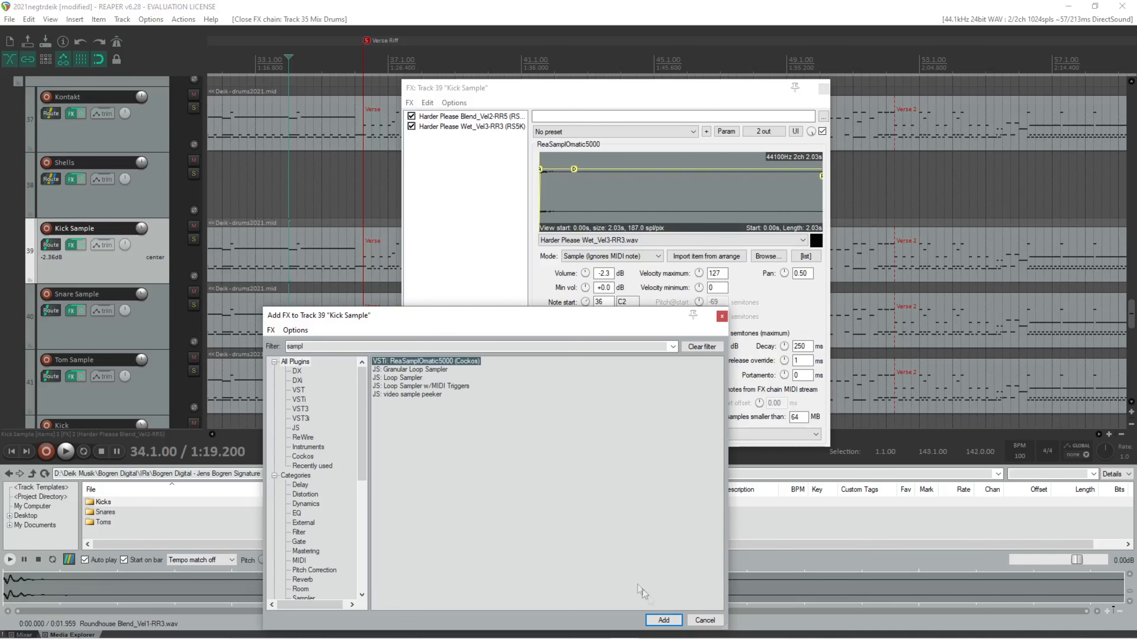
click(663, 620)
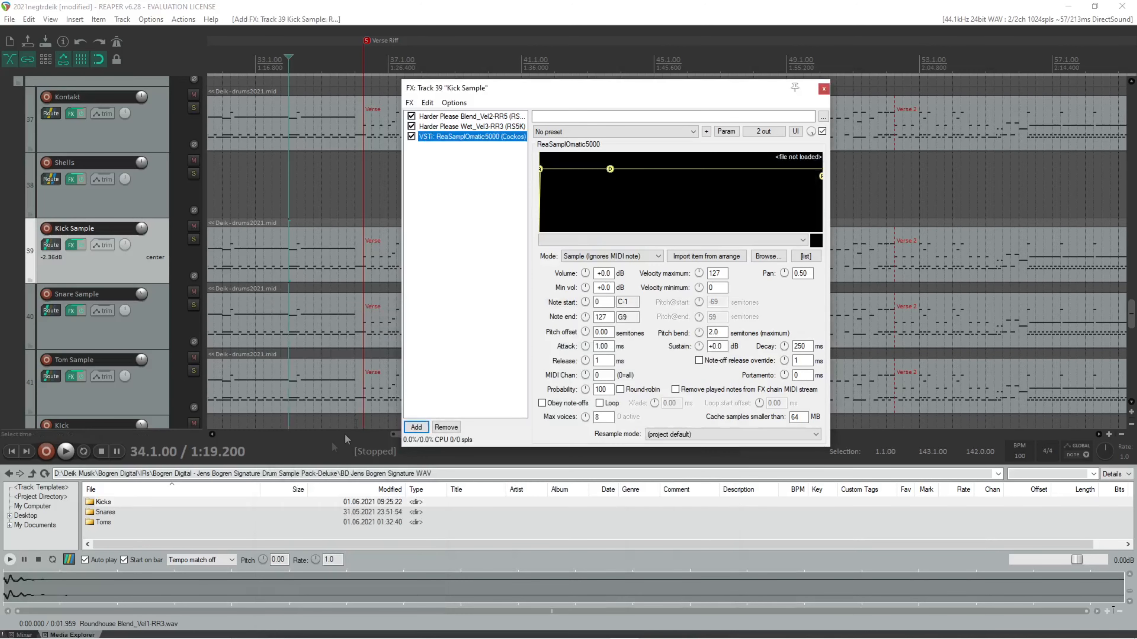
Step: Load Blow Me Blend_Vel1-RR1.wav from the Mixed folder of the 5 Blow Me kick into the new ReaSamplOmatic5000 instance
double_click(107, 503)
double_click(120, 503)
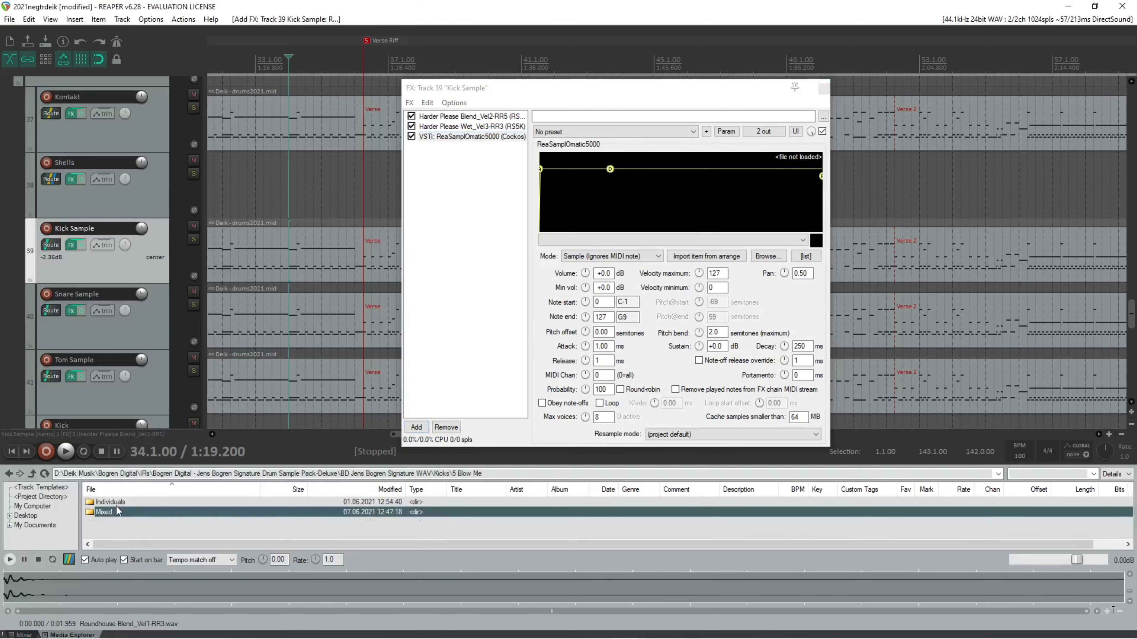
double_click(118, 514)
click(132, 502)
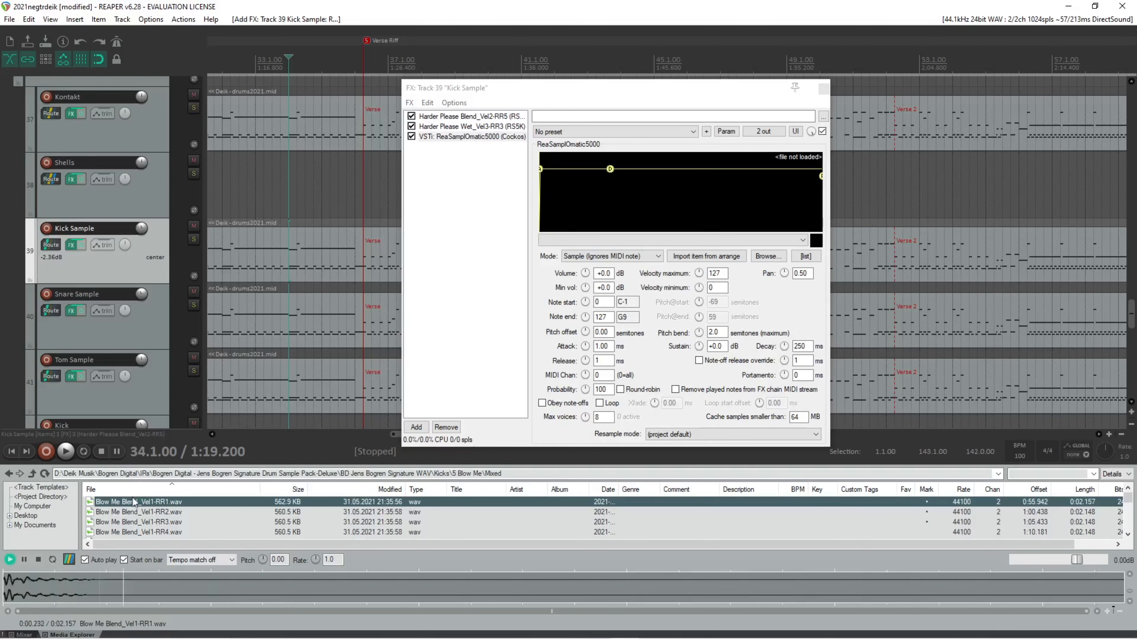
drag(129, 505, 601, 205)
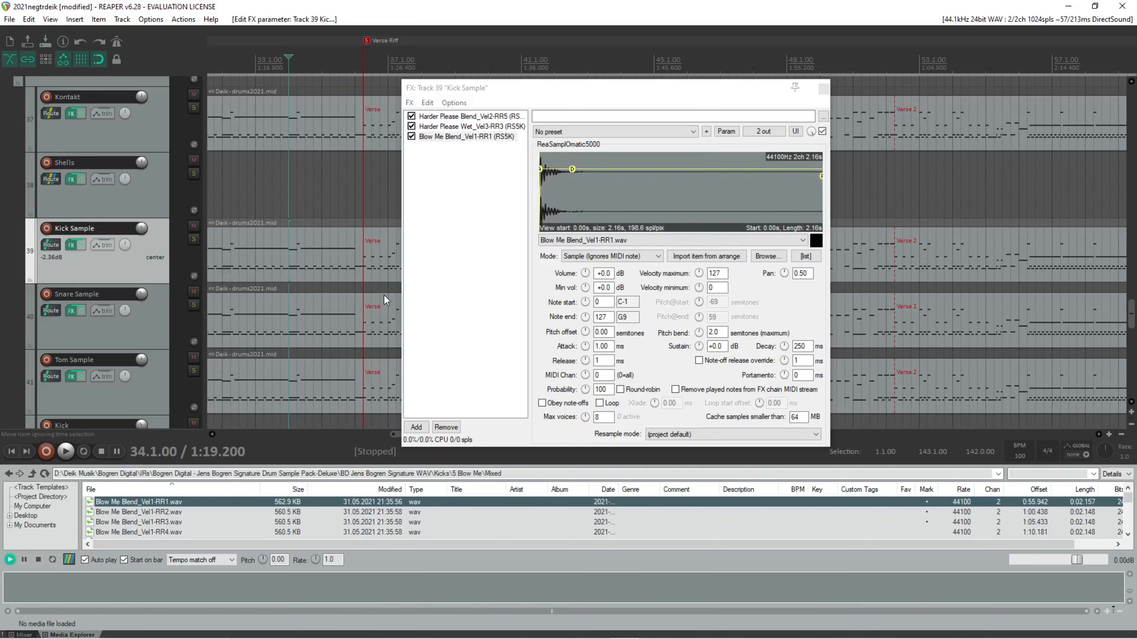
Step: Remove the Blow Me Blend_Vel1-RR1 sampler from the Kick Sample track's FX chain
click(428, 137)
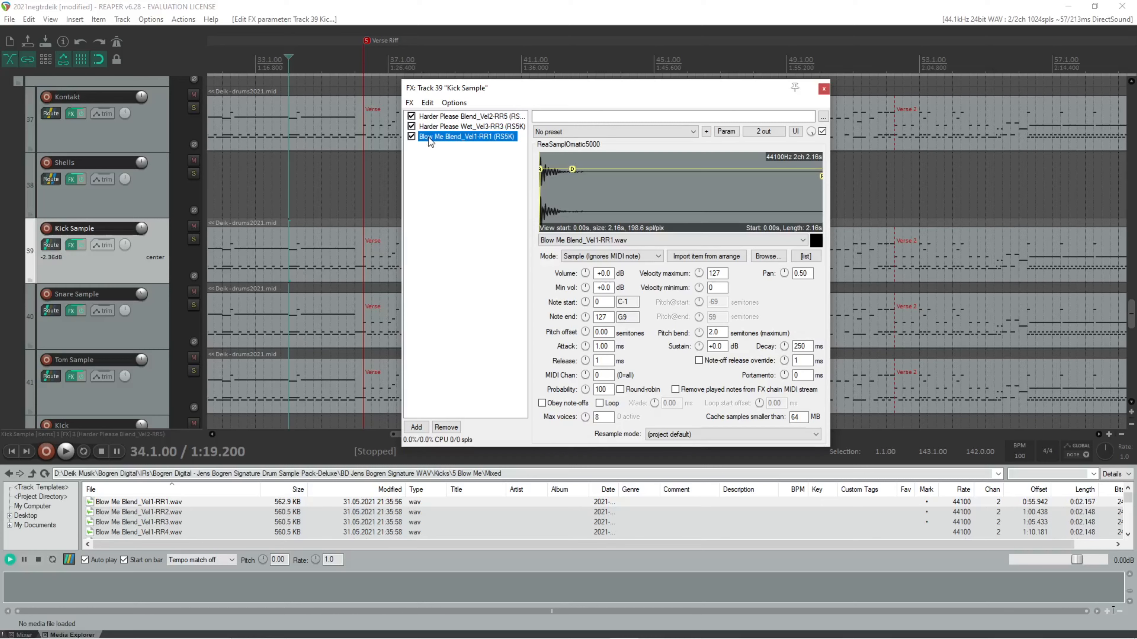
key(Delete)
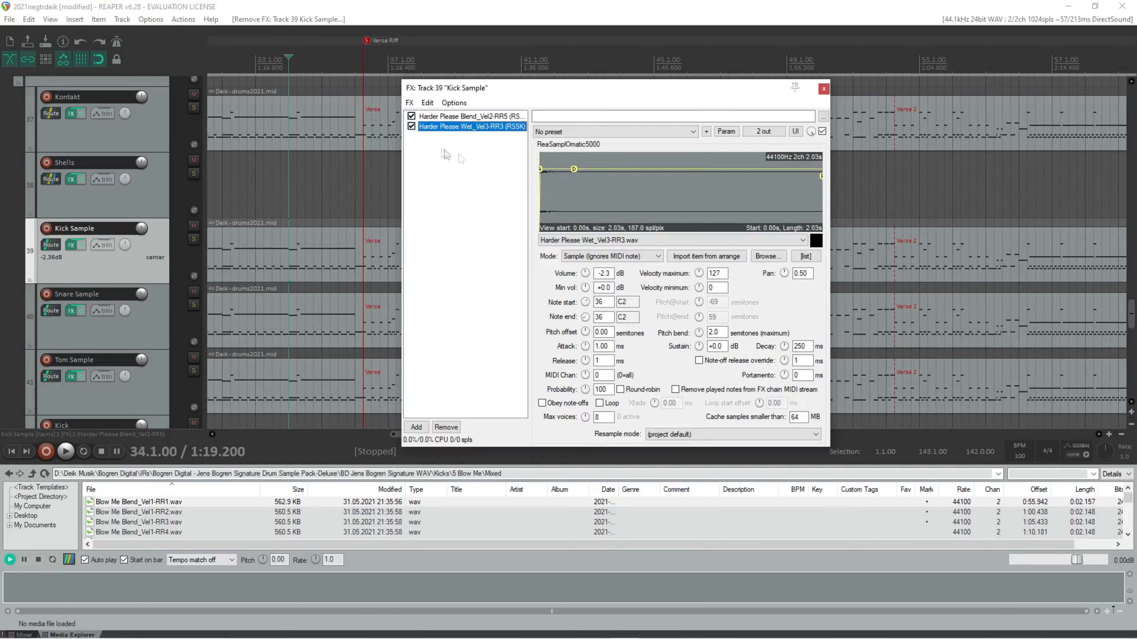
Step: Bring back the mixer and compare the note range and volume settings of the two Harder Please sampler layers on Kick Sample
click(470, 116)
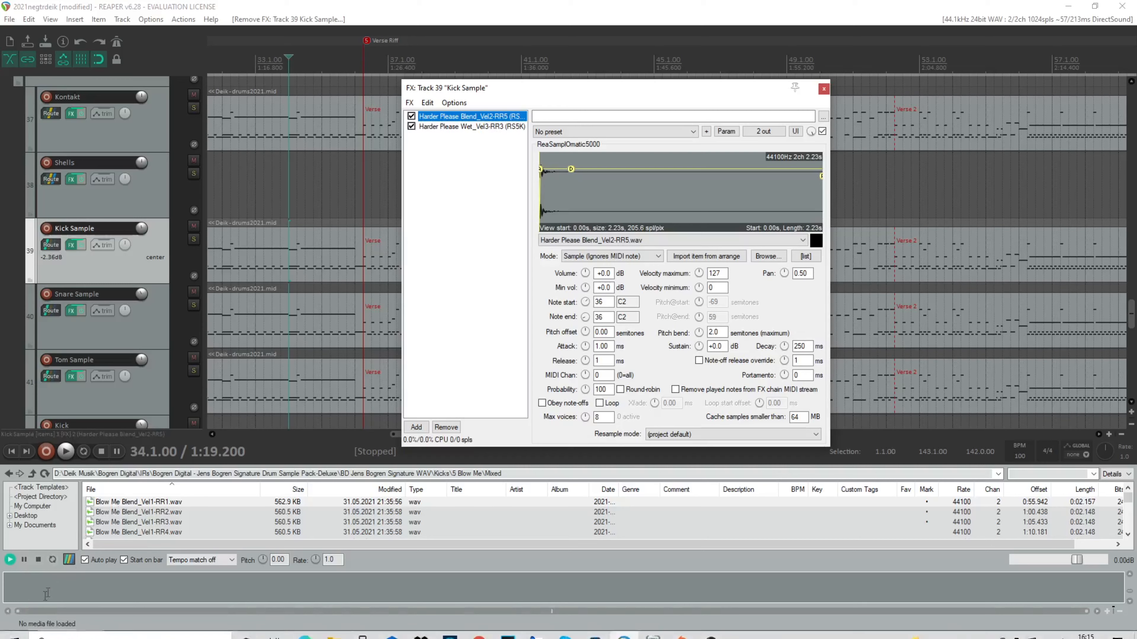
key(ctrl+m)
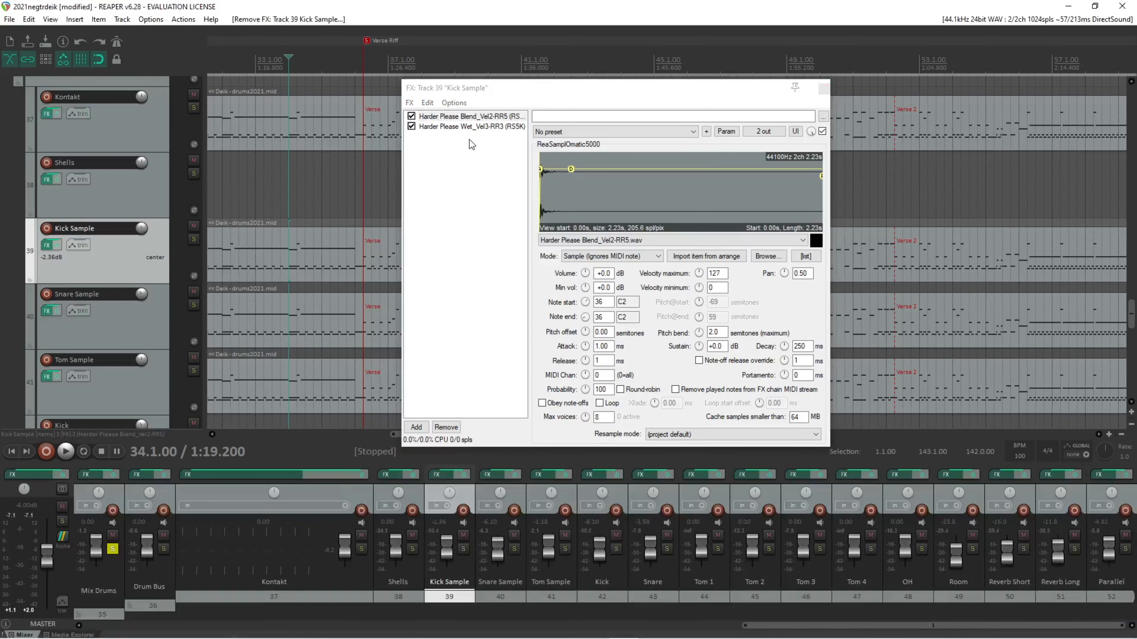
click(476, 127)
click(480, 117)
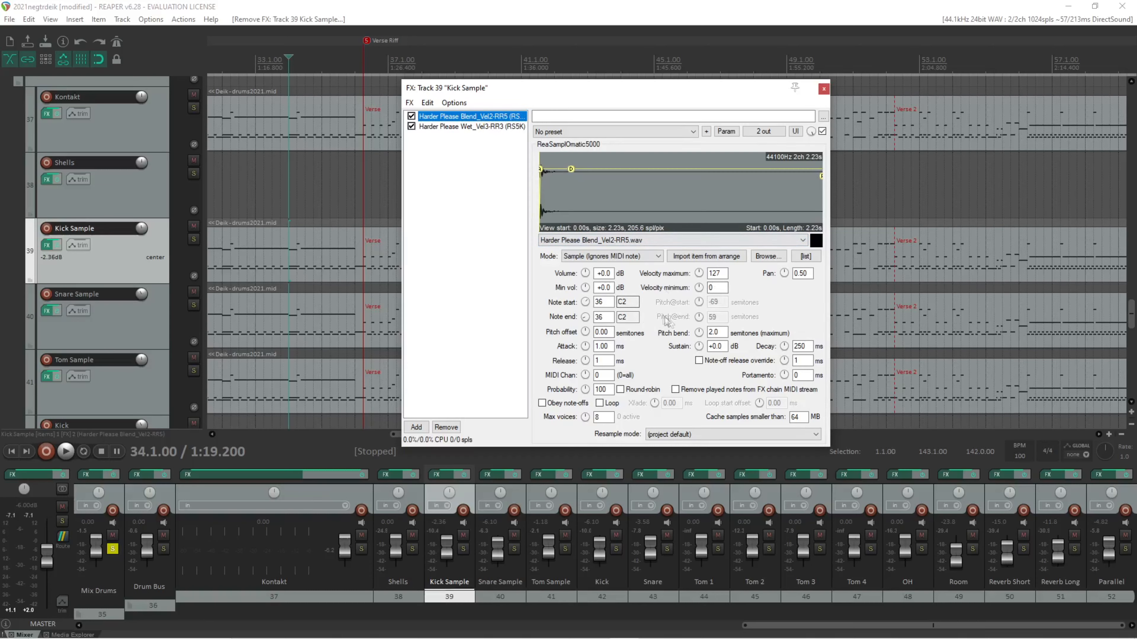
click(602, 316)
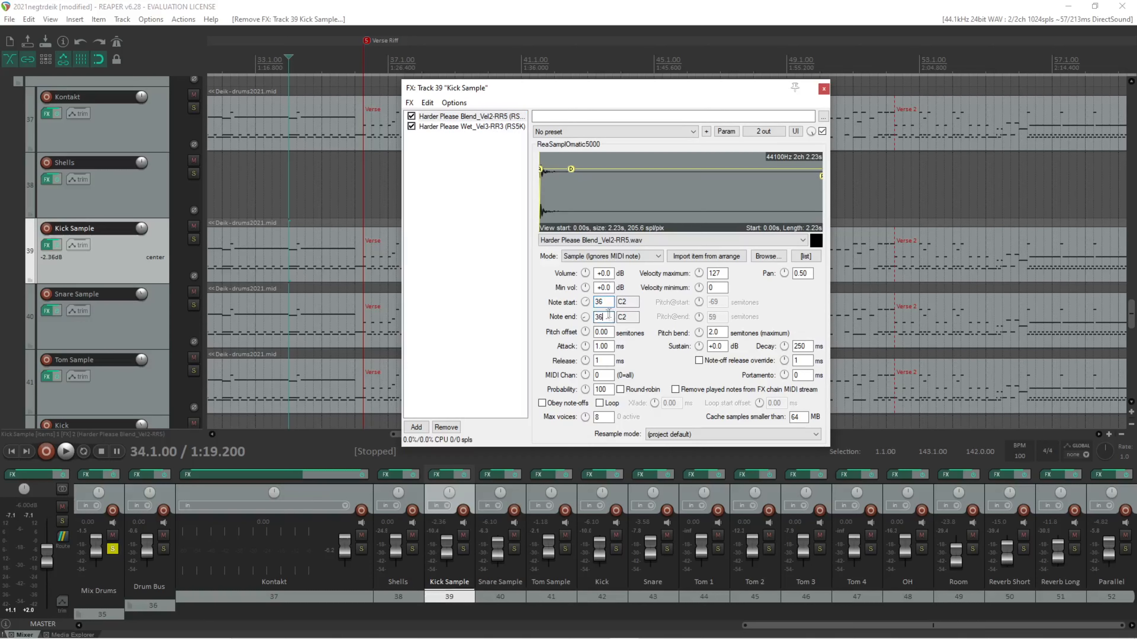
click(470, 126)
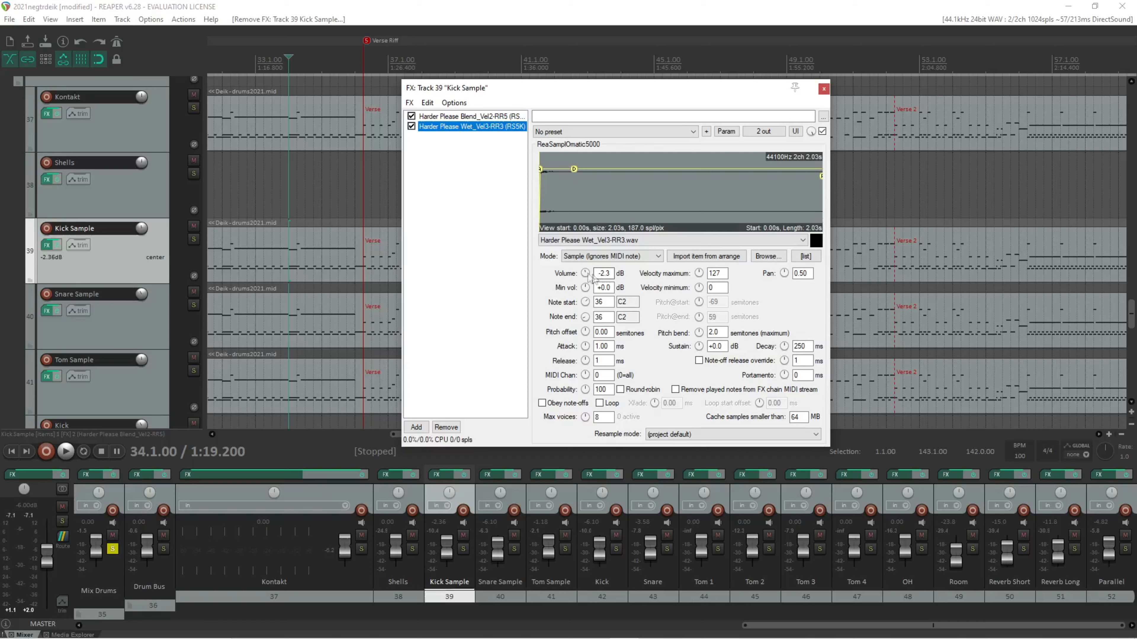
click(475, 118)
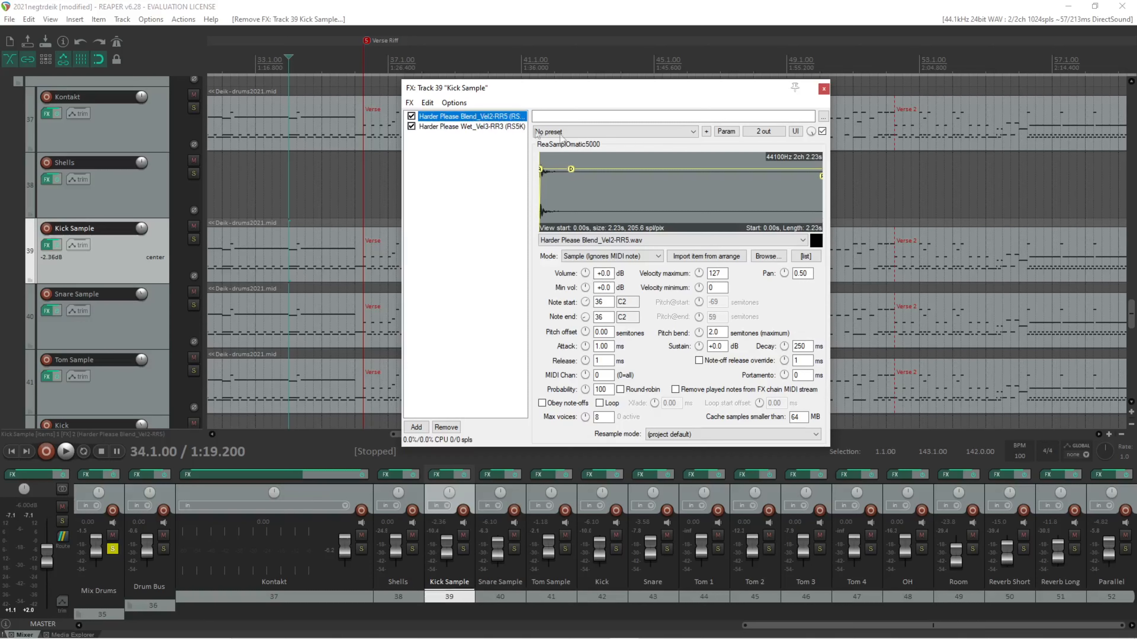
click(824, 90)
Step: View the One Kit Wonder - Metal instrument on the Kontakt track, and close its FX window
click(236, 477)
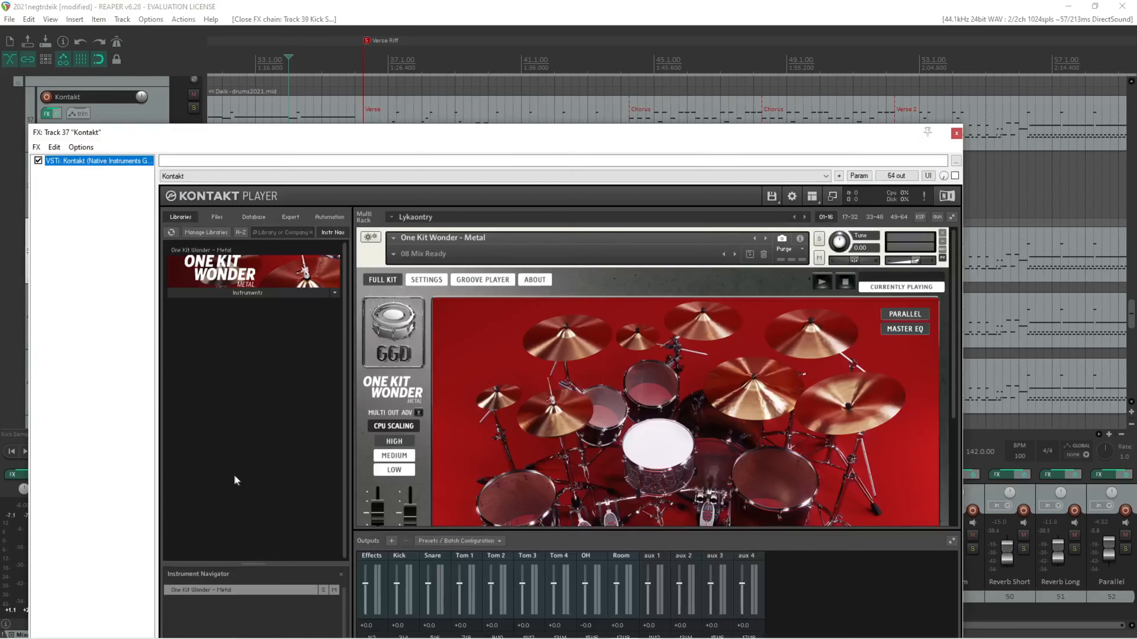
drag(674, 134, 465, 88)
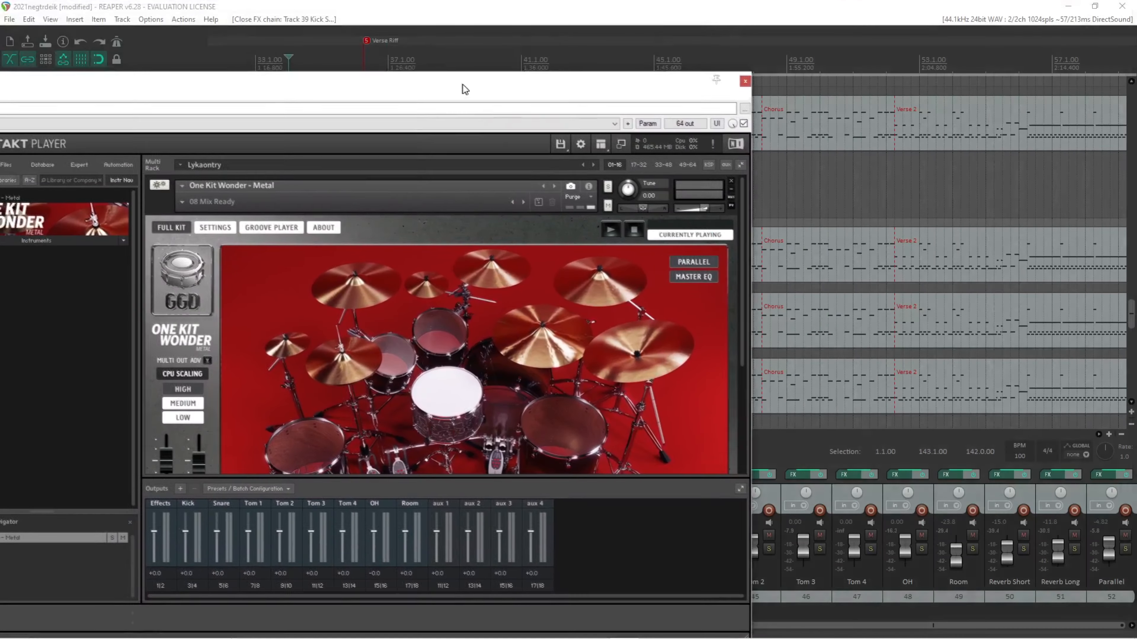
click(745, 81)
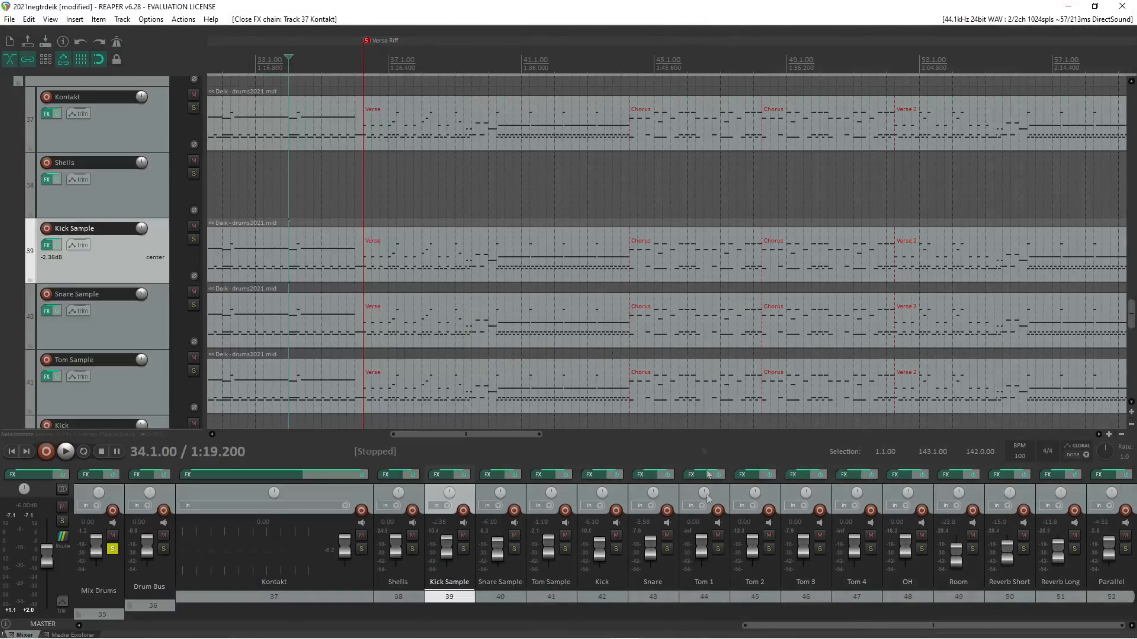
Step: Play the Kick track soloed to hear the original kick, and unsolo it after stopping
click(617, 549)
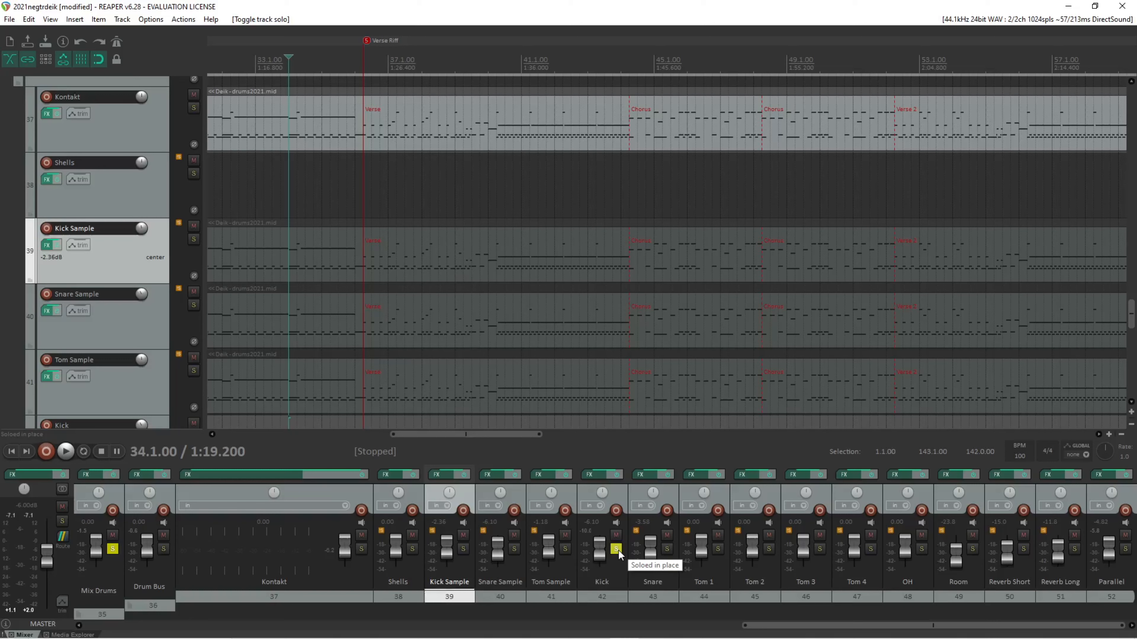
key(space)
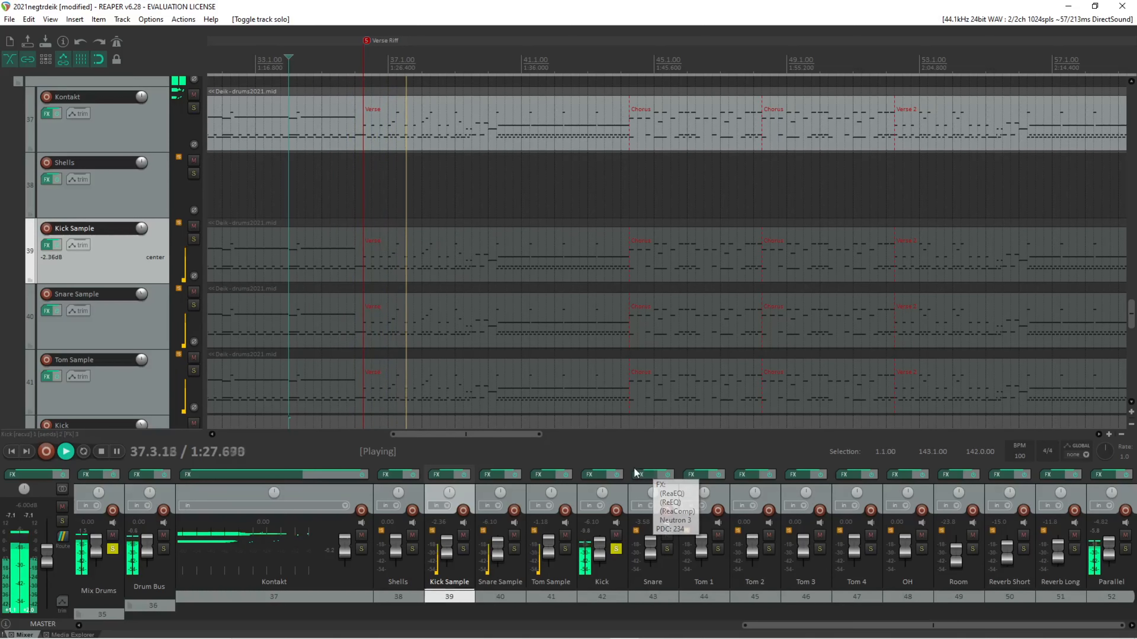
key(space)
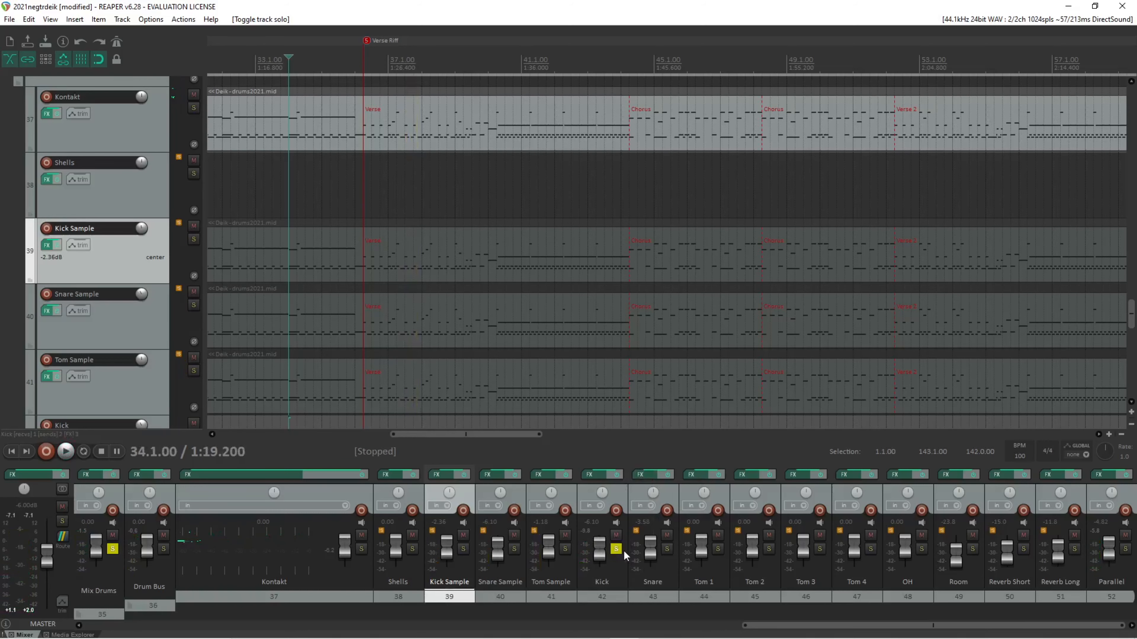
click(617, 549)
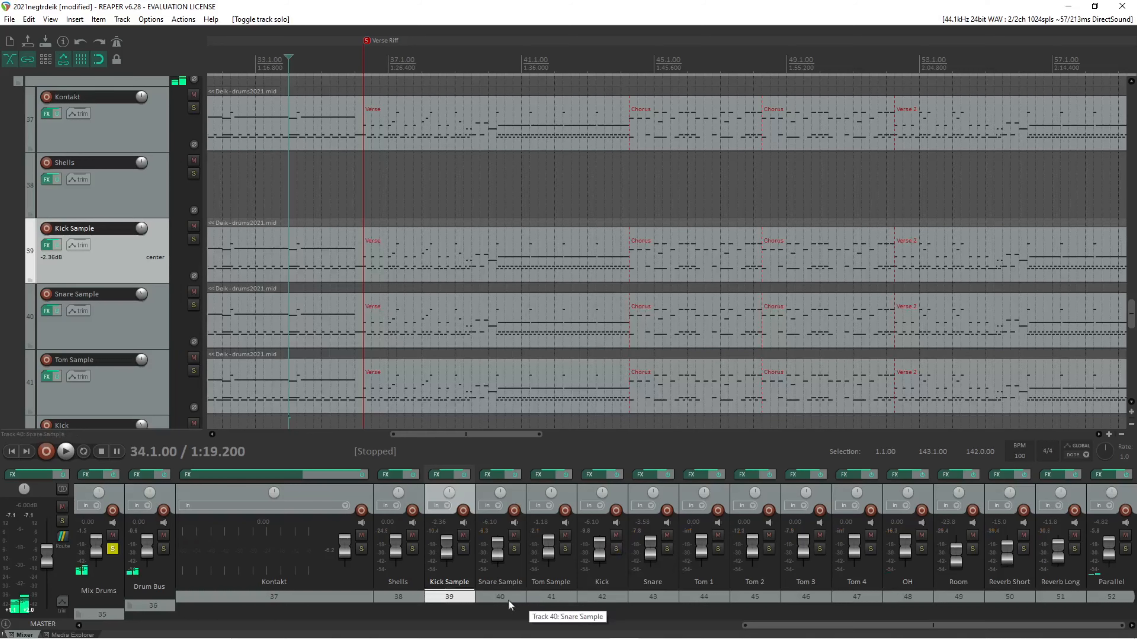
Step: Solo the Kick Sample track, check its FX chain and play the layered samples alone, unsoloing after stopping
click(464, 551)
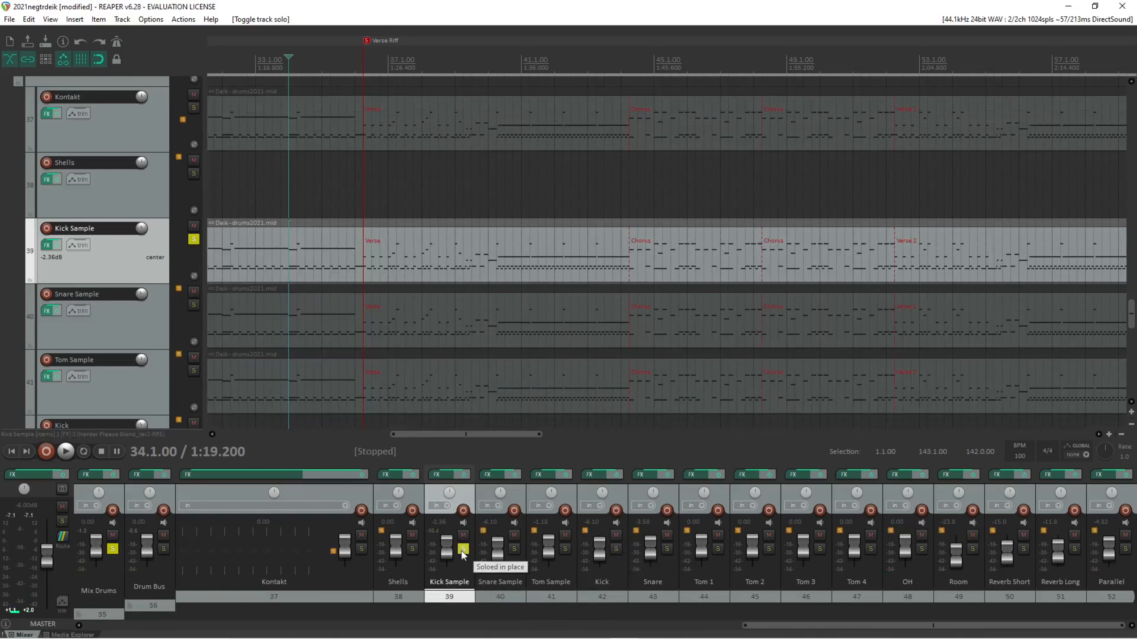
click(437, 475)
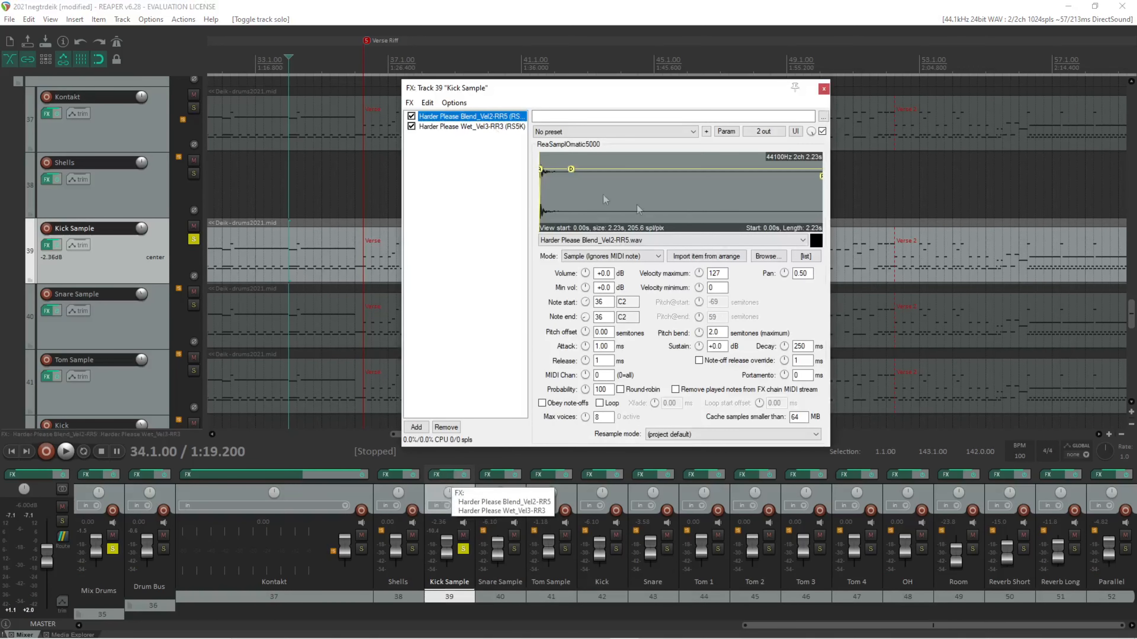
click(824, 89)
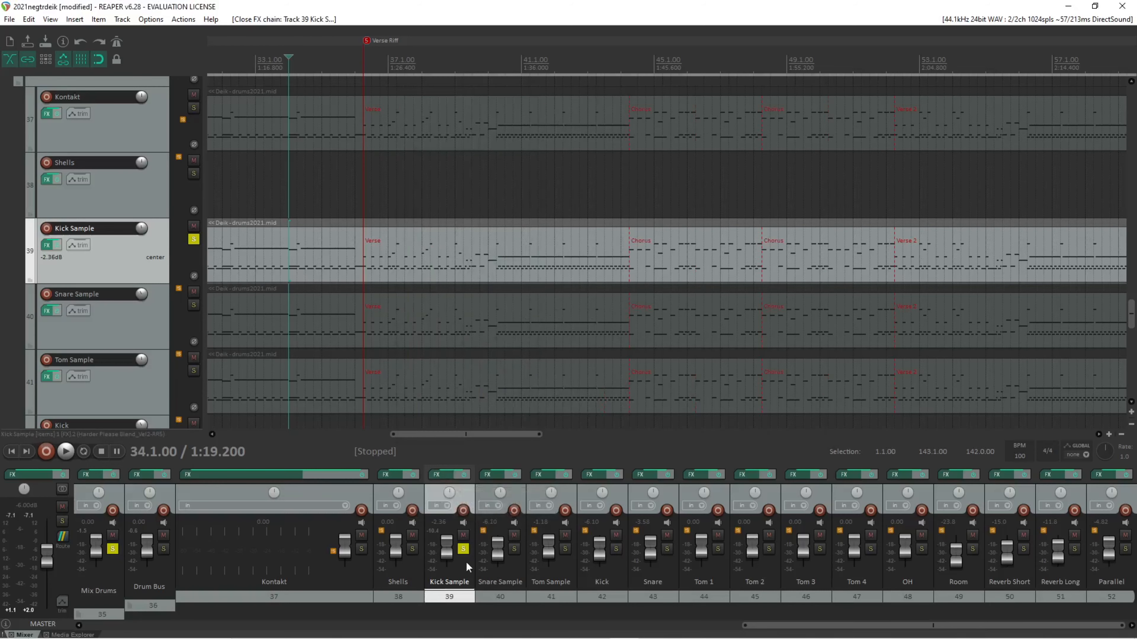
key(space)
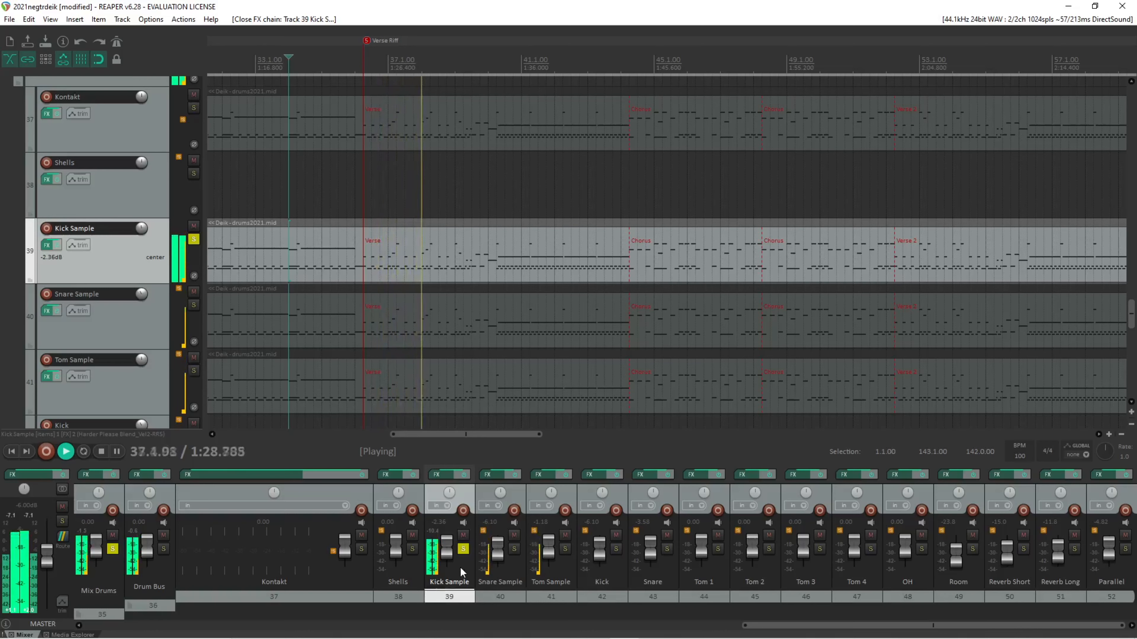
key(space)
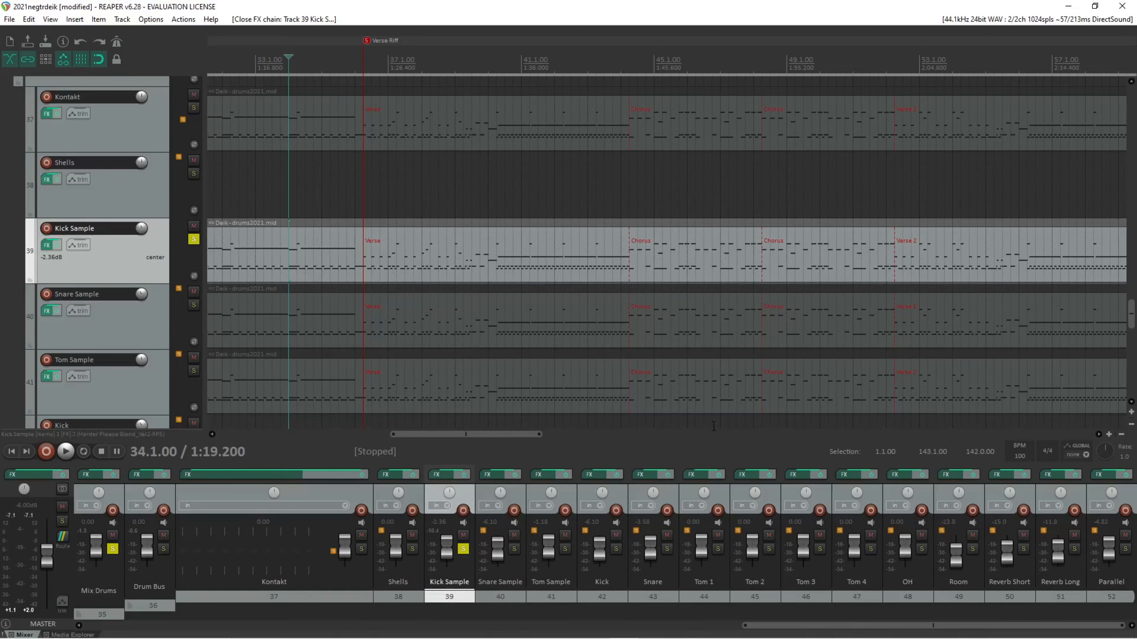
click(464, 549)
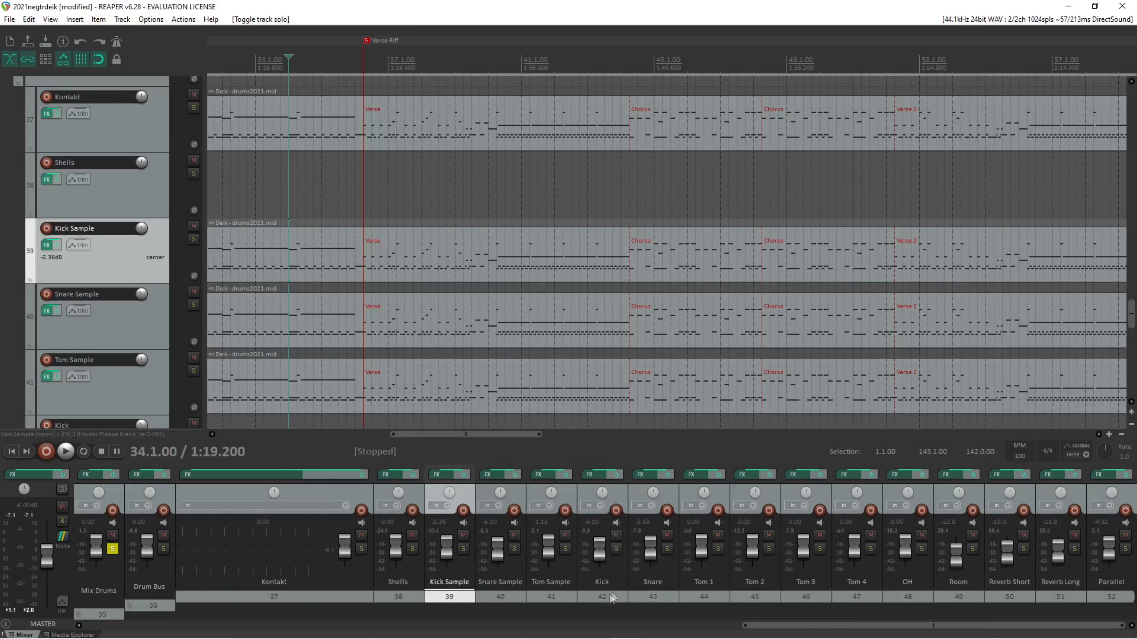
Step: Play the Kick track soloed while toggling the Kick Sample solo on and off to compare the kick with and without samples
click(615, 549)
key(space)
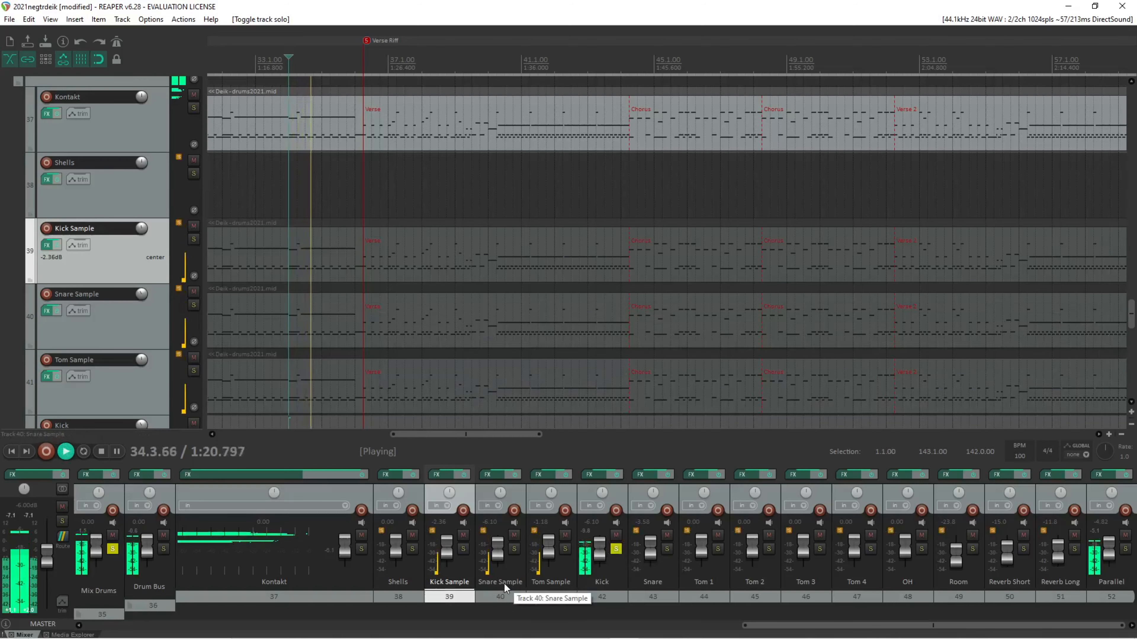
click(463, 549)
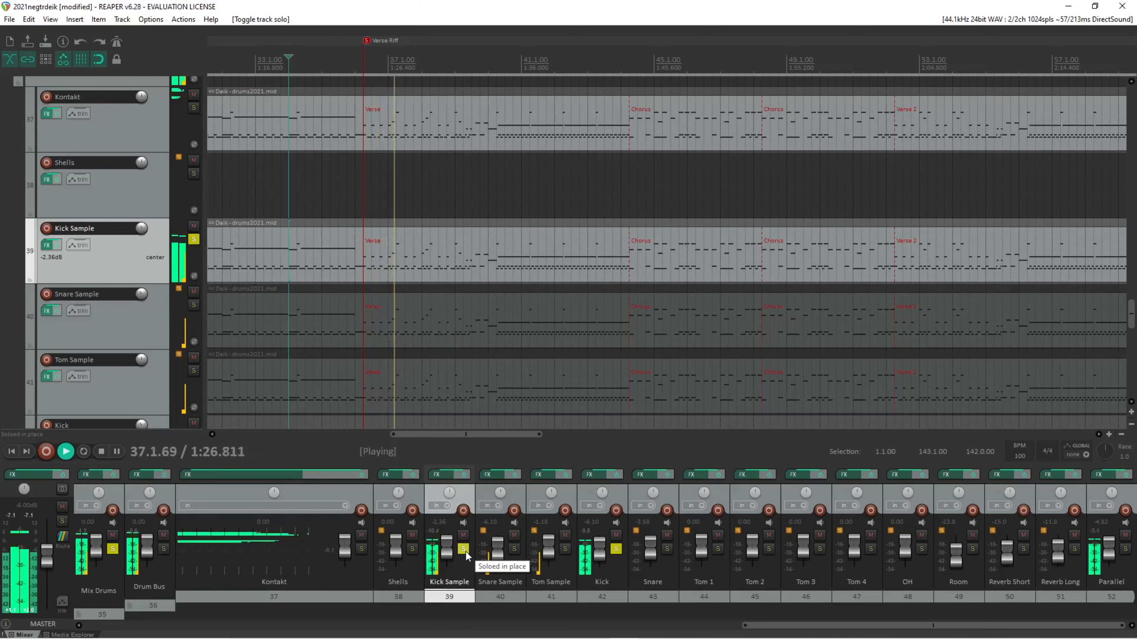
click(463, 548)
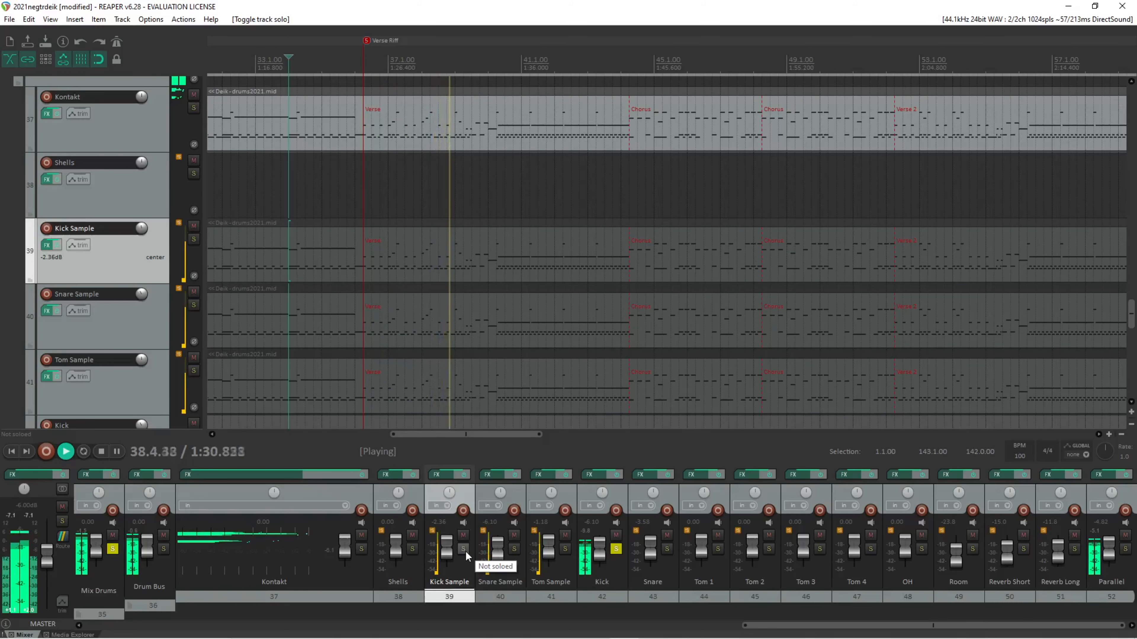
click(465, 553)
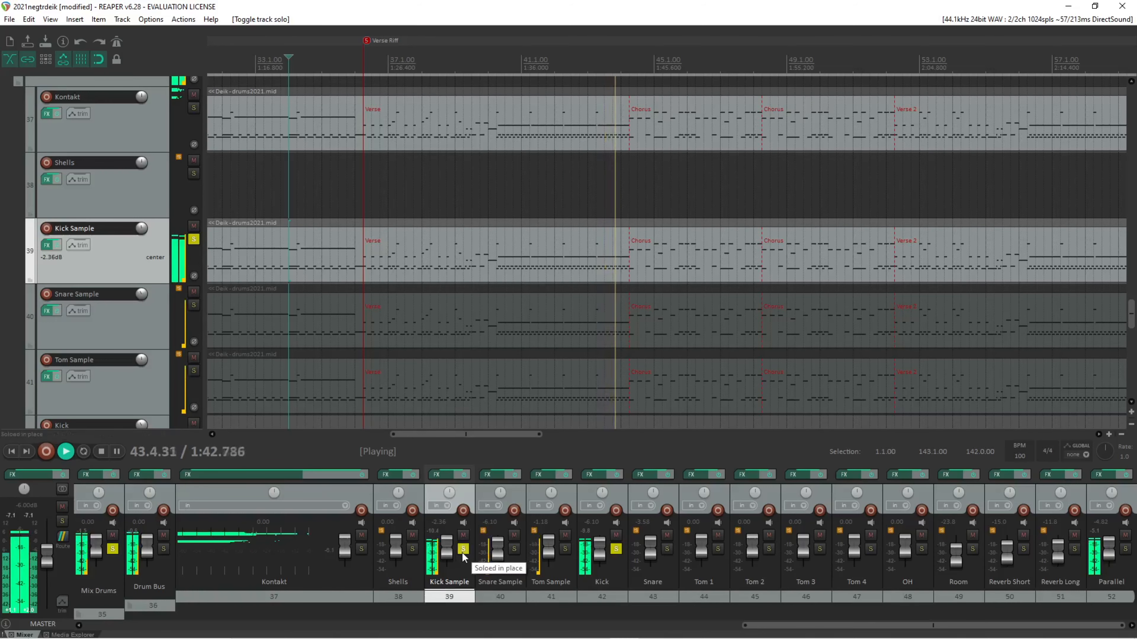
click(463, 549)
key(space)
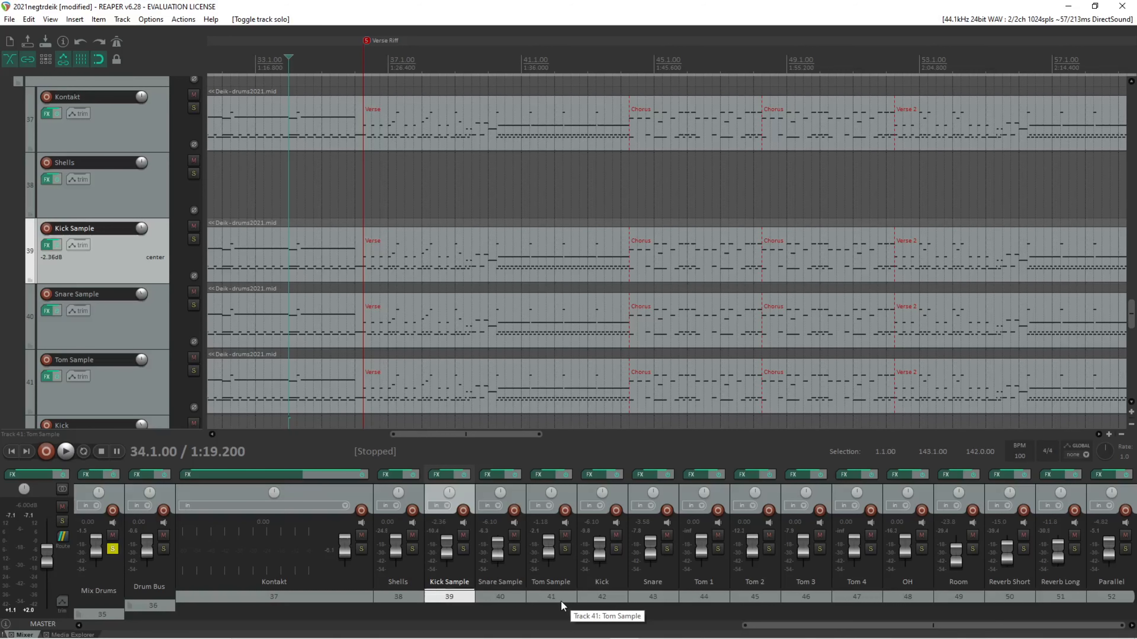
Step: Solo the Kick Sample track again and play a short passage of it
click(463, 549)
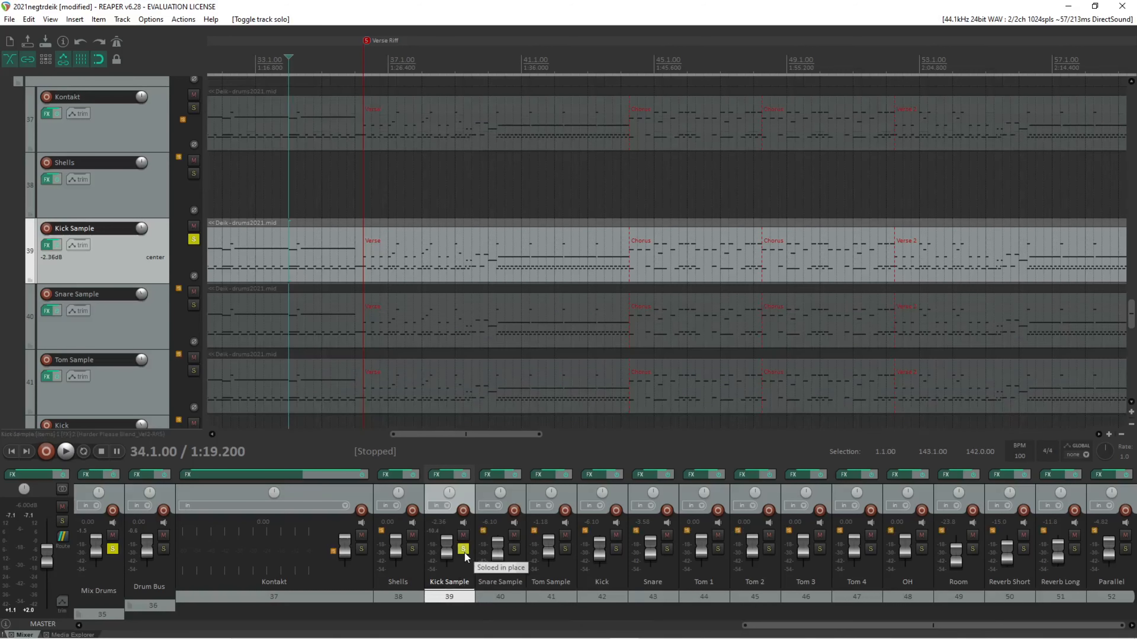
key(space)
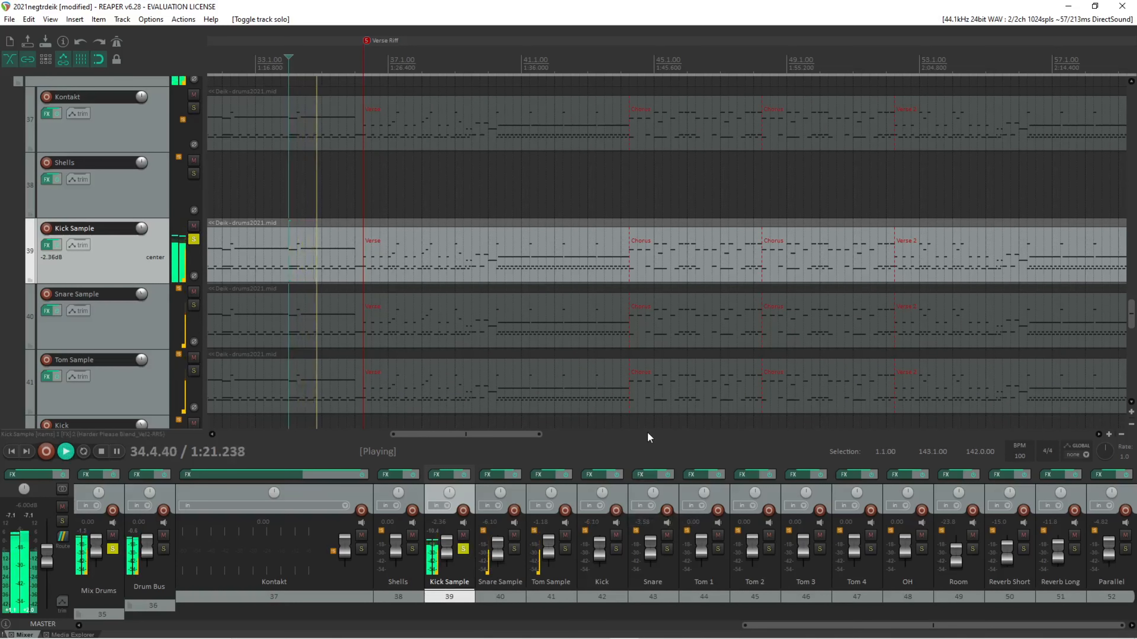
key(space)
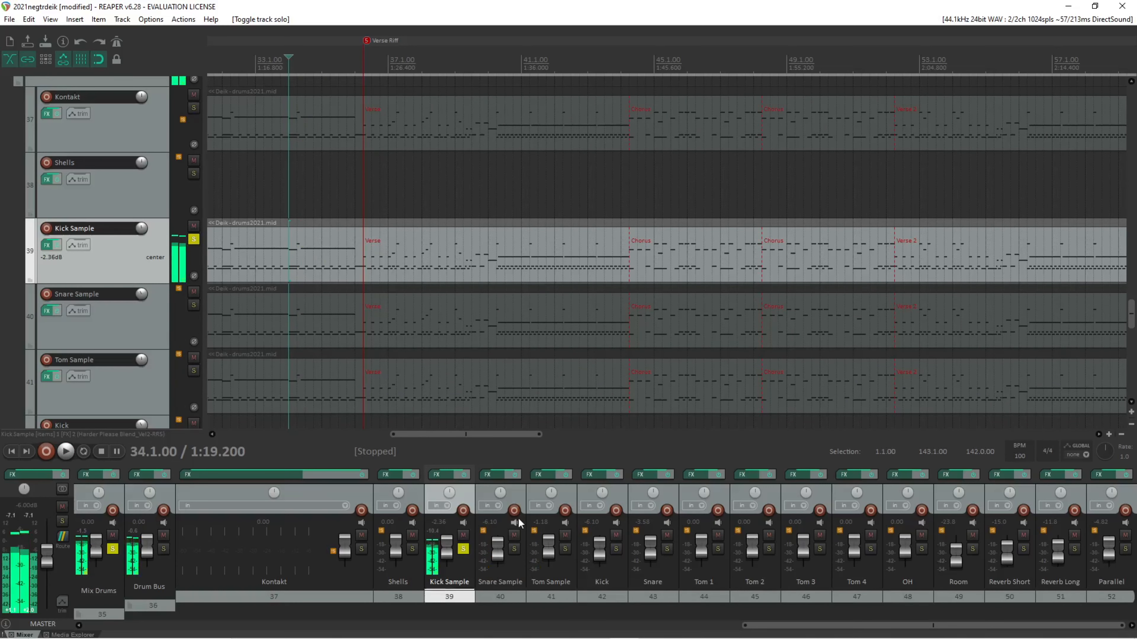
Step: Inspect the Harder Please Wet_Vel3-RR3 layer in the Kick Sample FX chain, and close the chain window
click(437, 475)
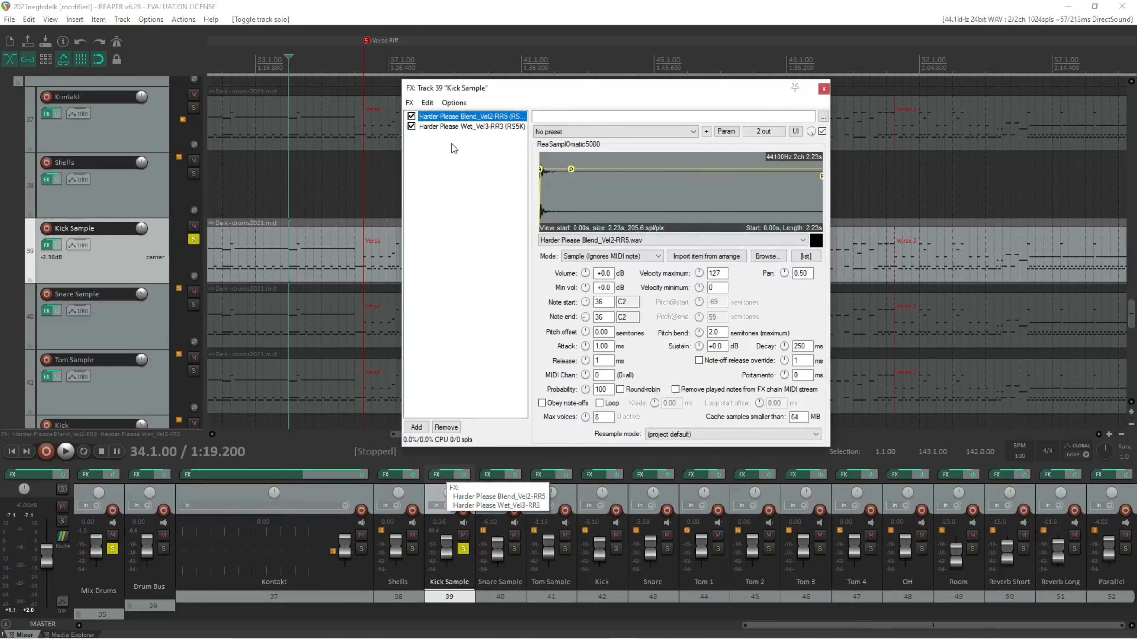
click(492, 127)
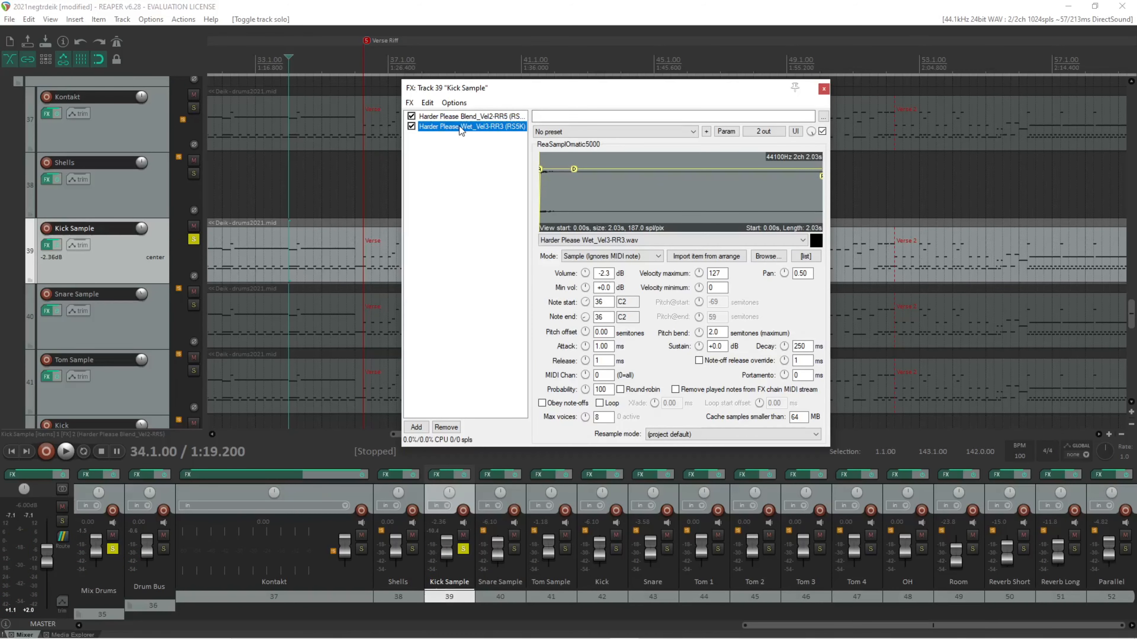
click(823, 89)
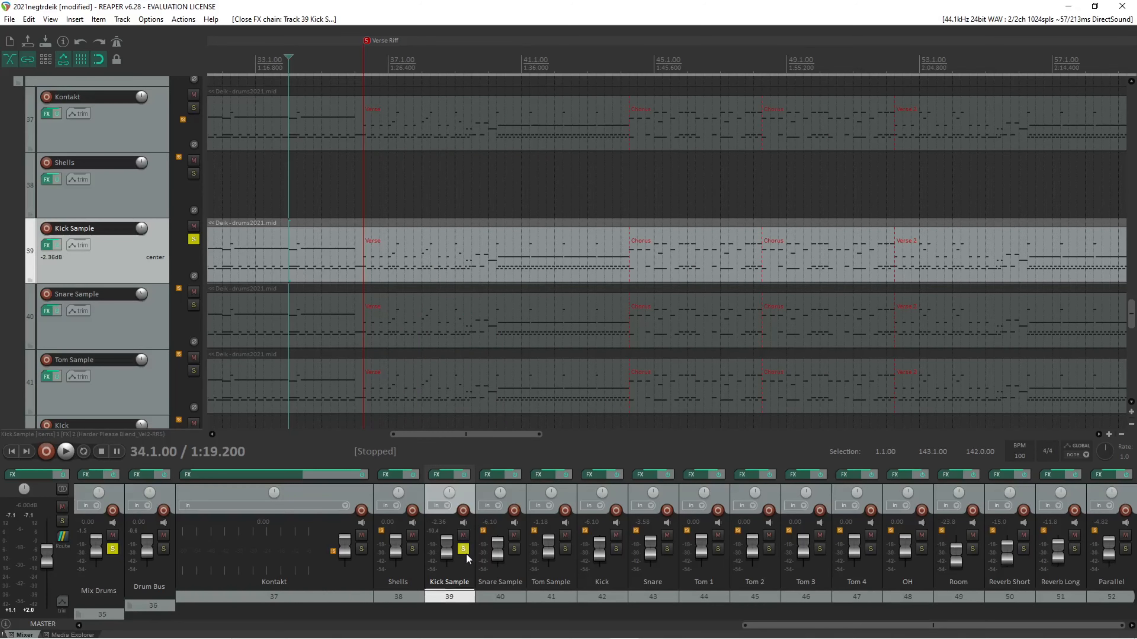
Step: Play the Kick Sample and Snare tracks soloed together, clear both solos, and continue playing the full drum mix before stopping
click(667, 549)
key(space)
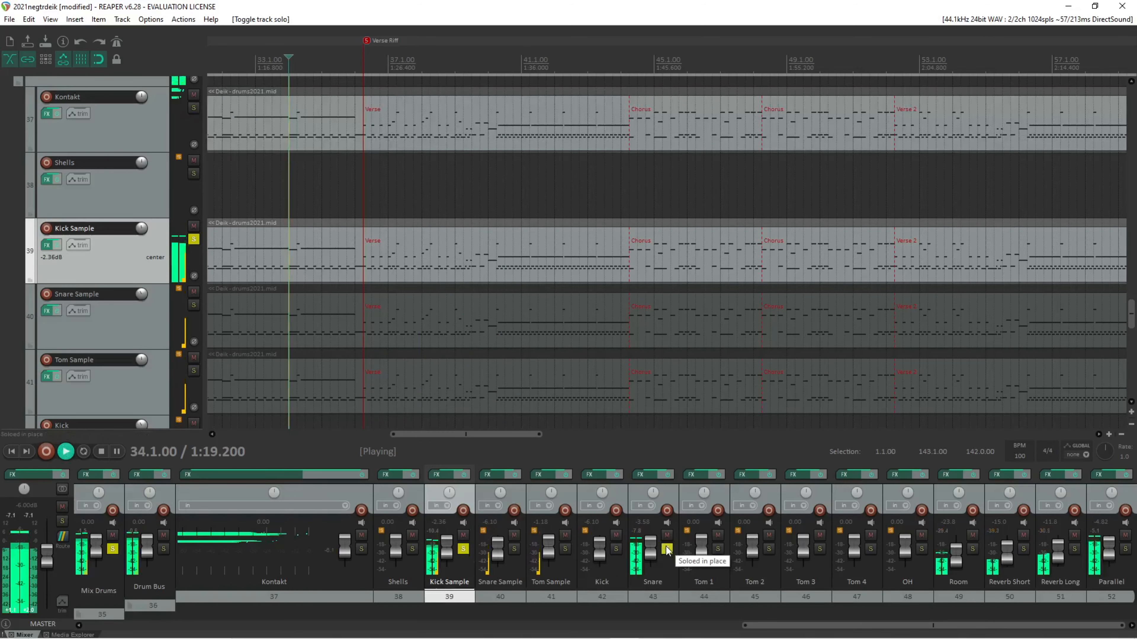
click(463, 549)
click(667, 548)
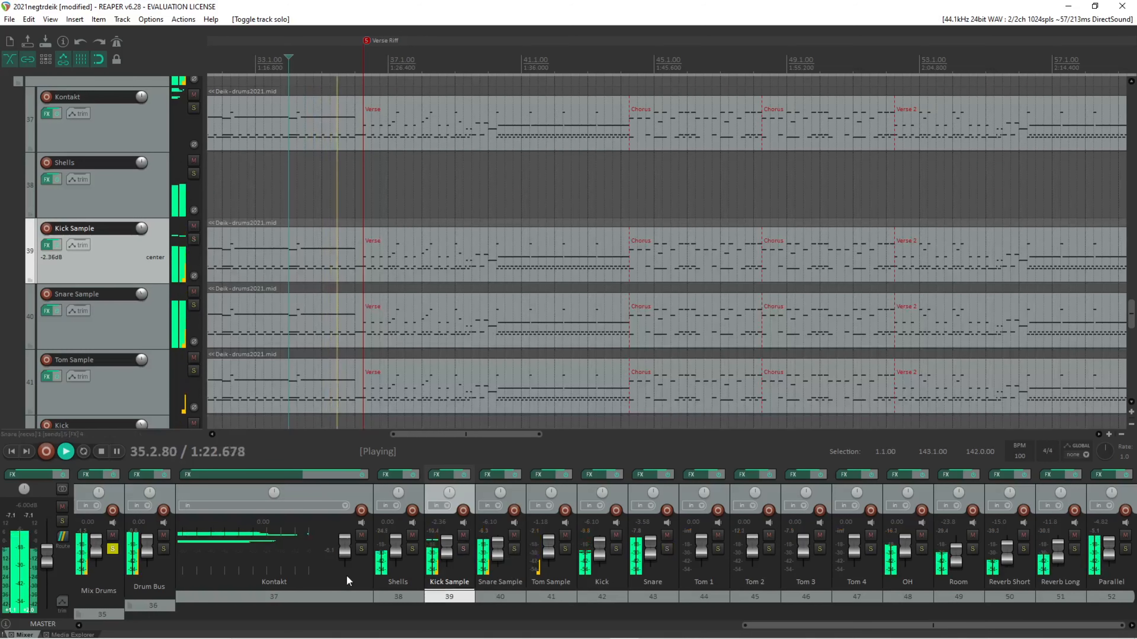
right_click(616, 445)
click(588, 444)
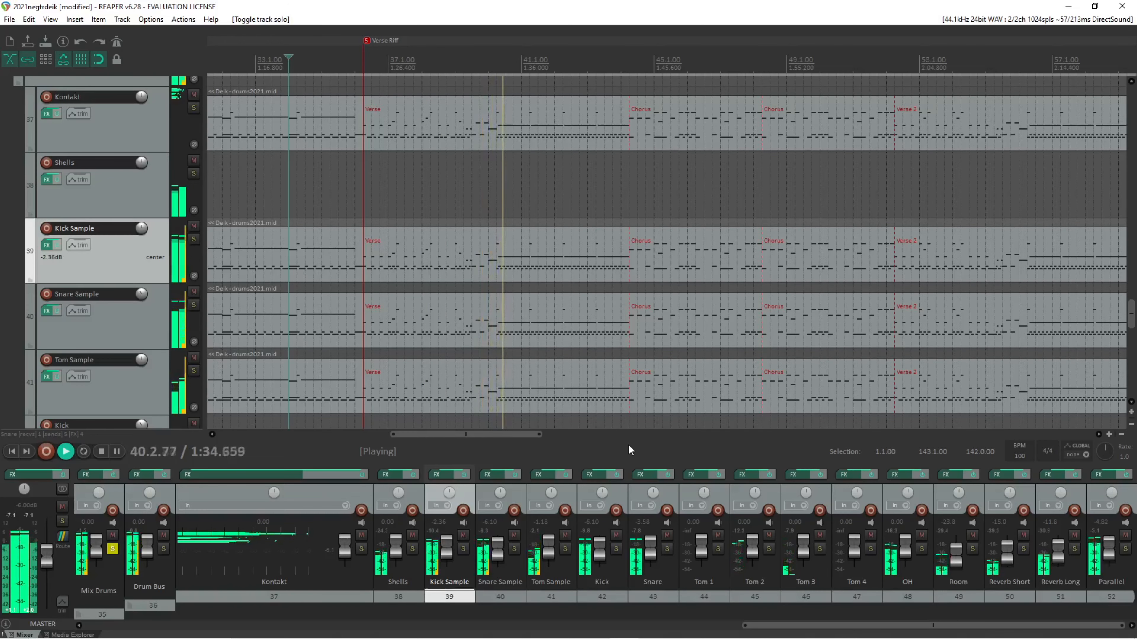
key(space)
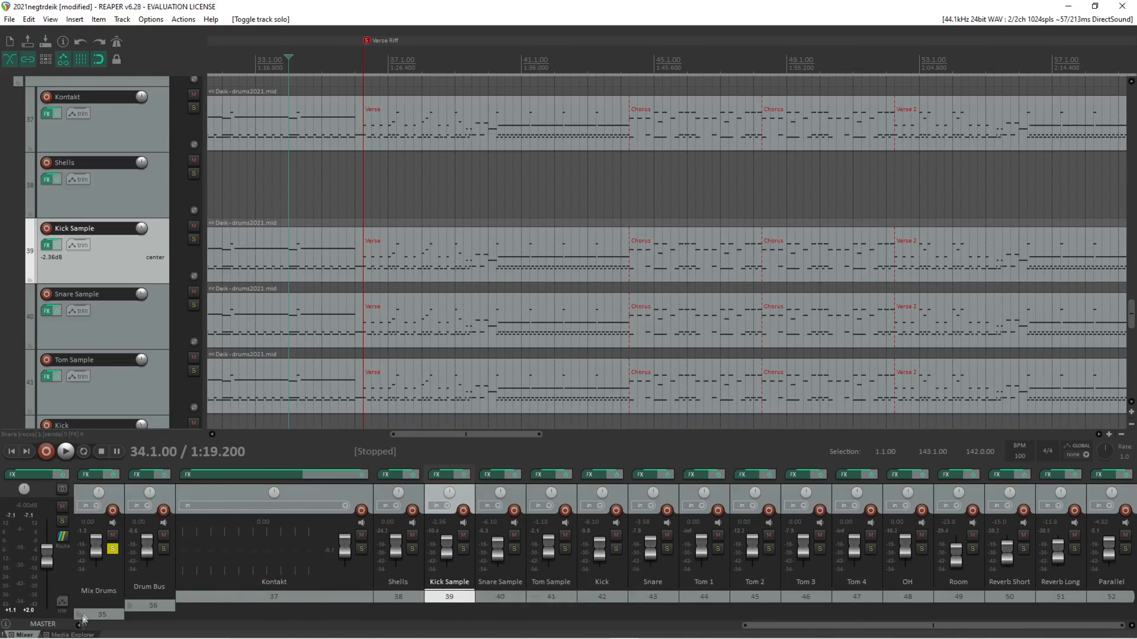
Step: Select the Snare Sample track, open its FX chain and inspect the Meat Stick Blend_Vel1-RR2 layer
click(74, 635)
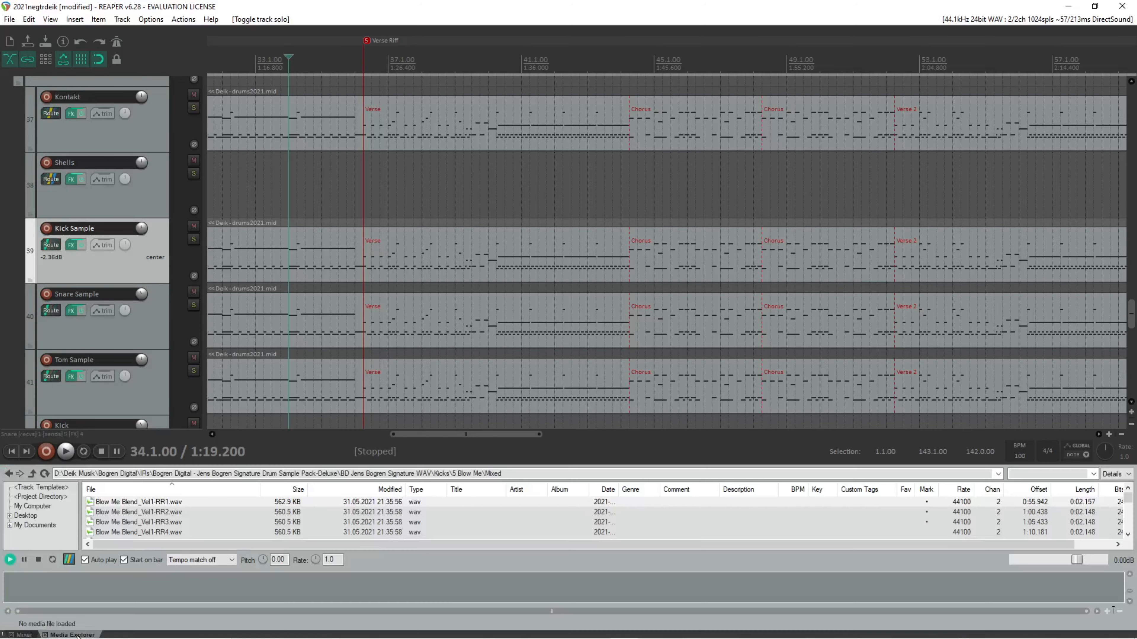
click(23, 635)
click(508, 578)
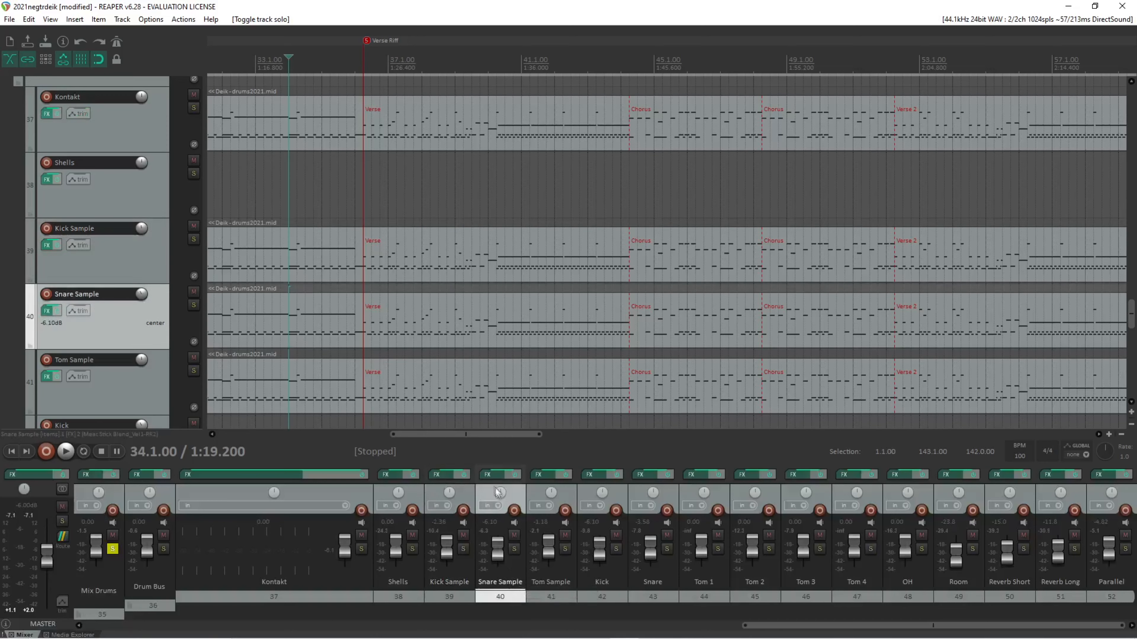
click(495, 474)
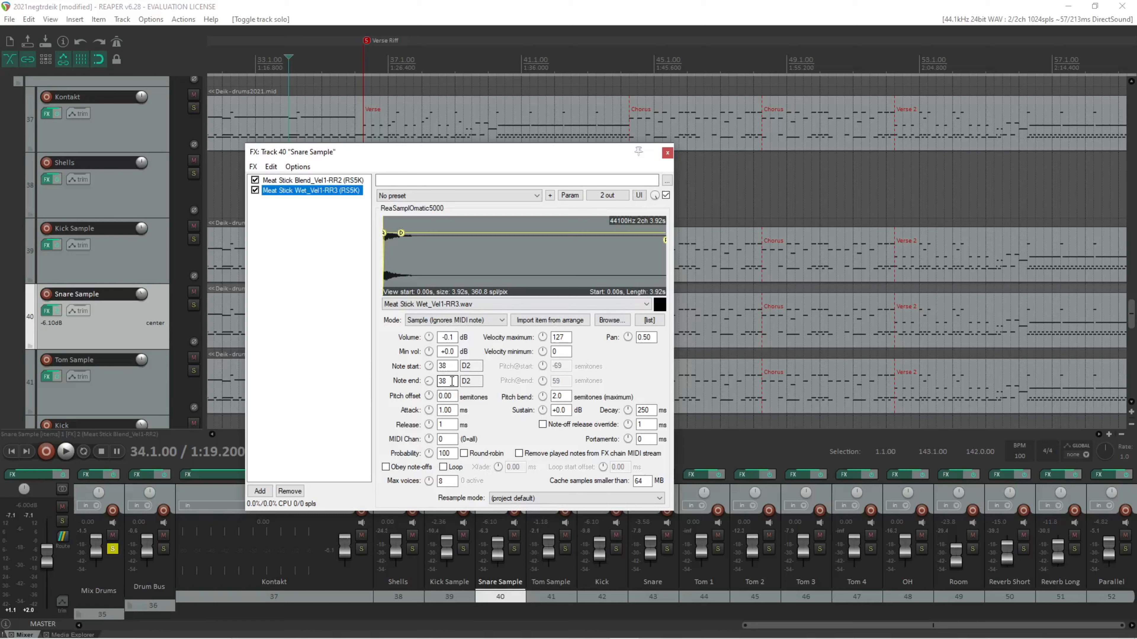
click(308, 181)
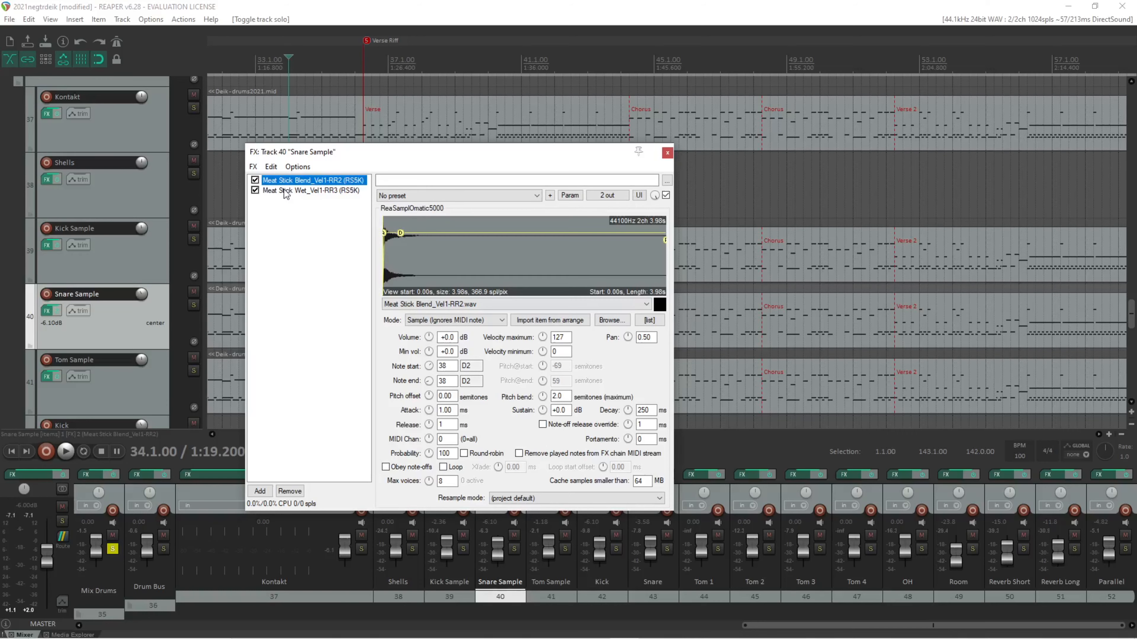
Step: Browse the Media Explorer from the Blow Me kick folder to the Snares folder of the Jens Bogren Signature pack
click(63, 634)
click(33, 473)
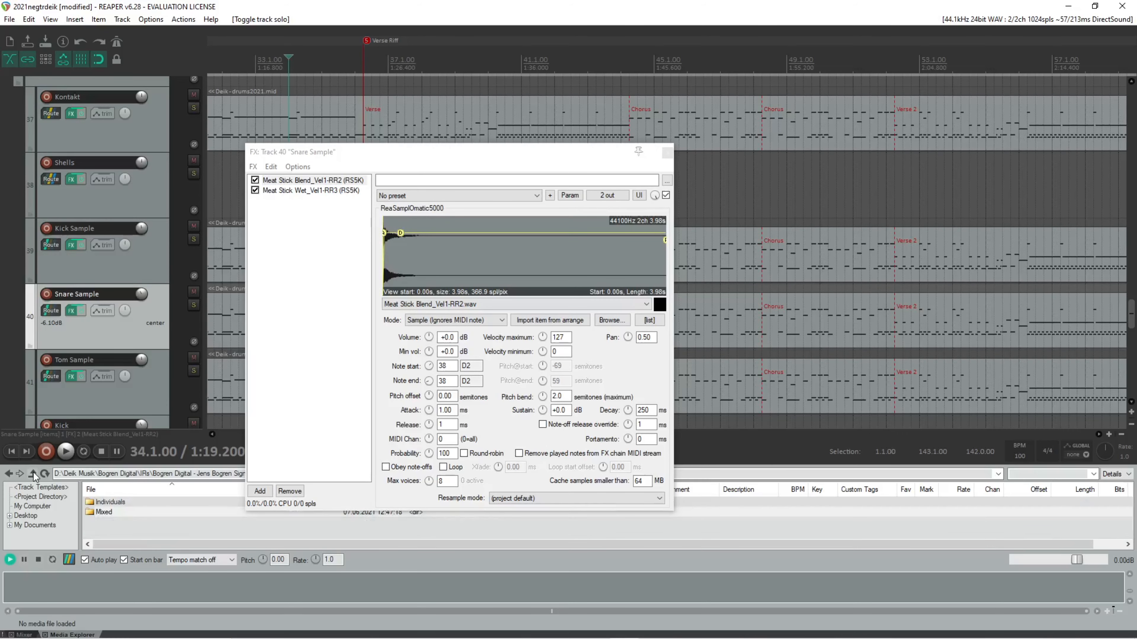
click(33, 474)
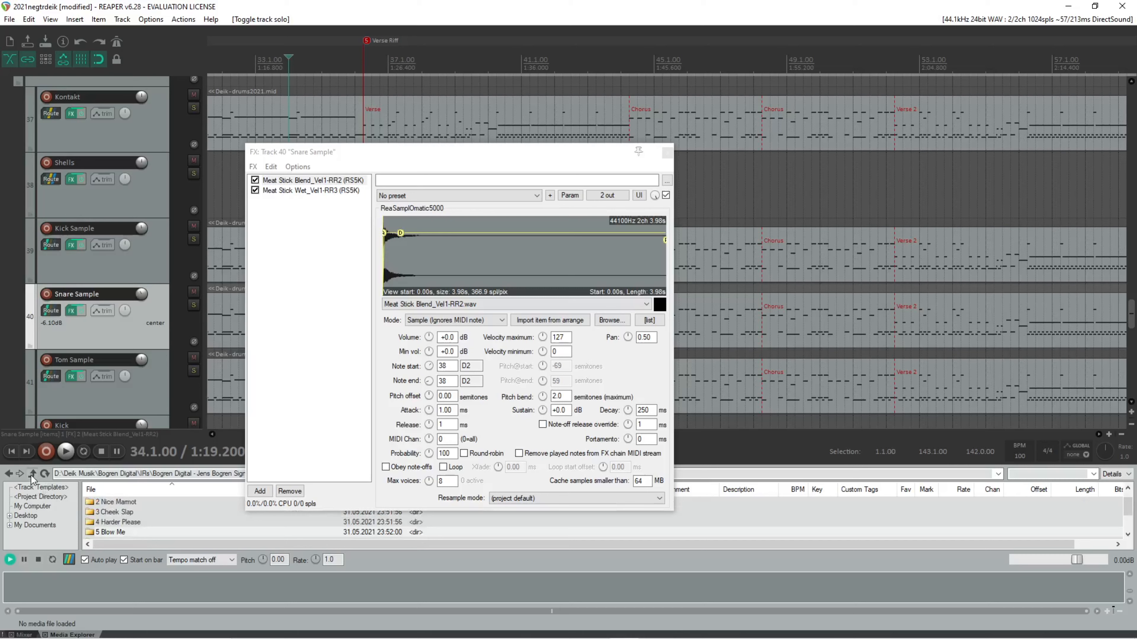
click(32, 474)
double_click(117, 516)
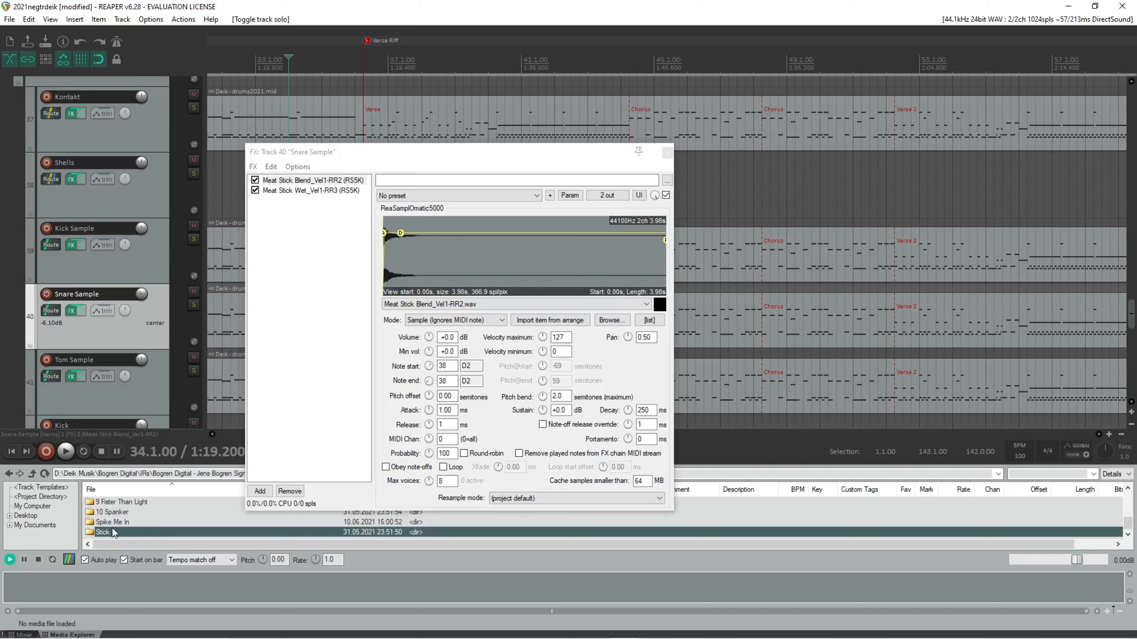
click(124, 520)
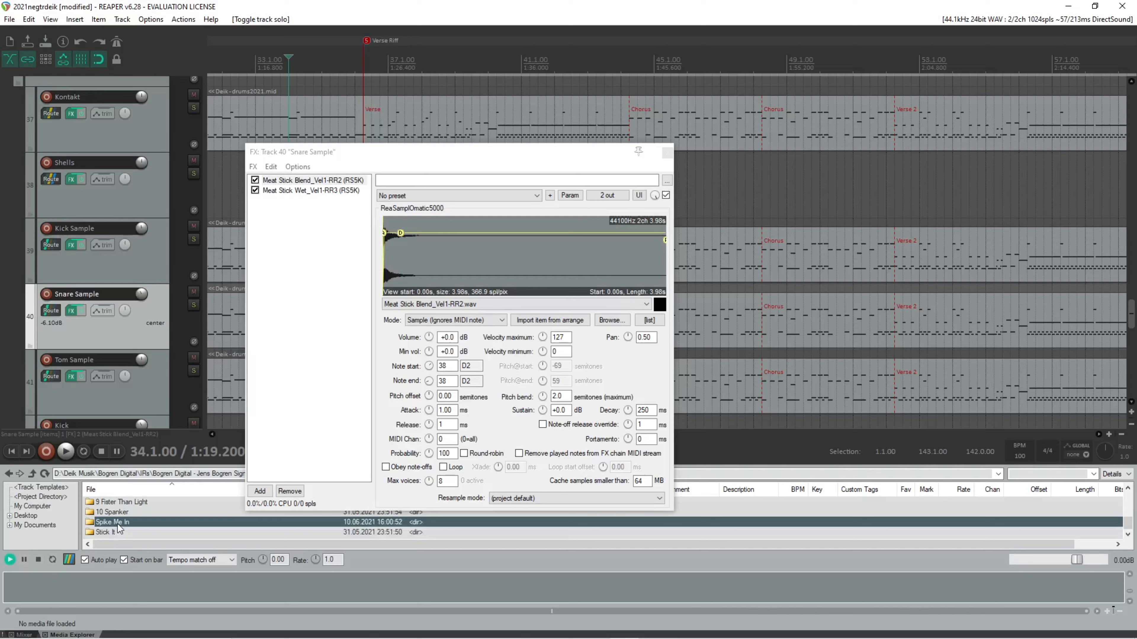
double_click(125, 523)
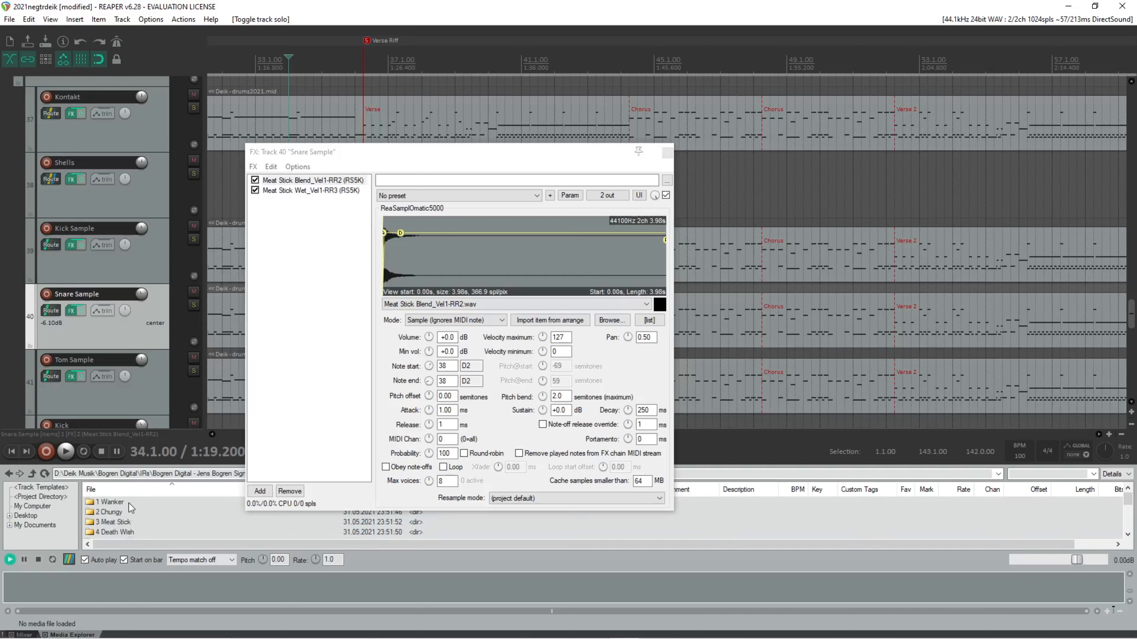
Step: Audition Wanker Blend_Vel1-RR1.wav from the mixed samples of the 1 Wanker snare folder
double_click(129, 503)
click(124, 513)
click(133, 503)
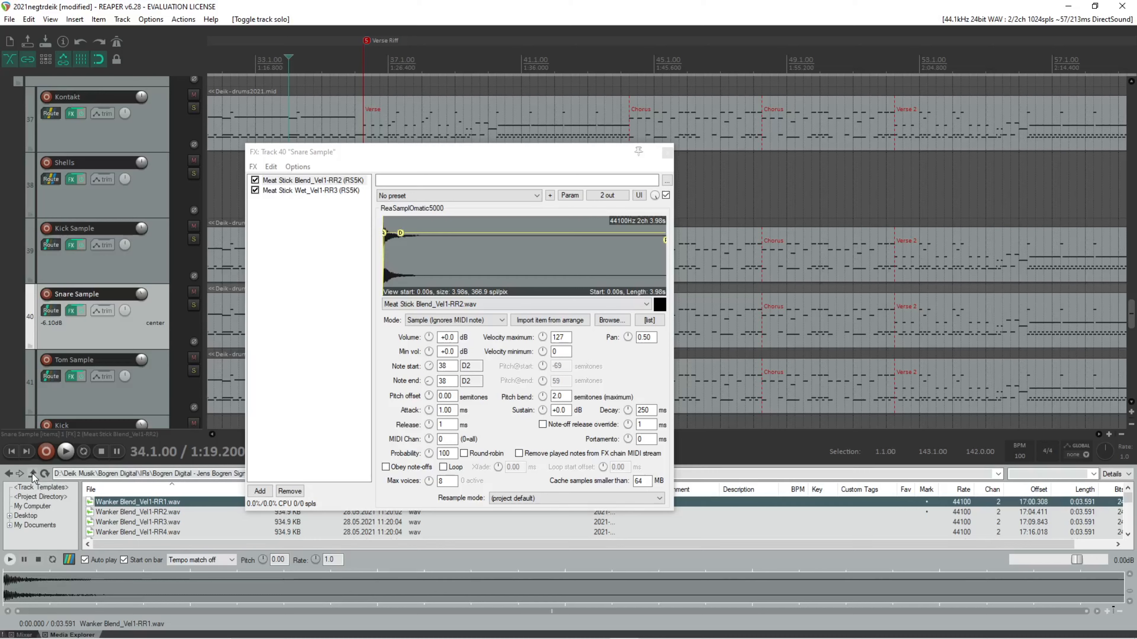
Step: Audition the Chungy Blend_Vel1 RR2 and RR3 samples from the mixed samples of the 2 Chungy snare folder
click(33, 474)
double_click(121, 514)
double_click(121, 514)
click(122, 514)
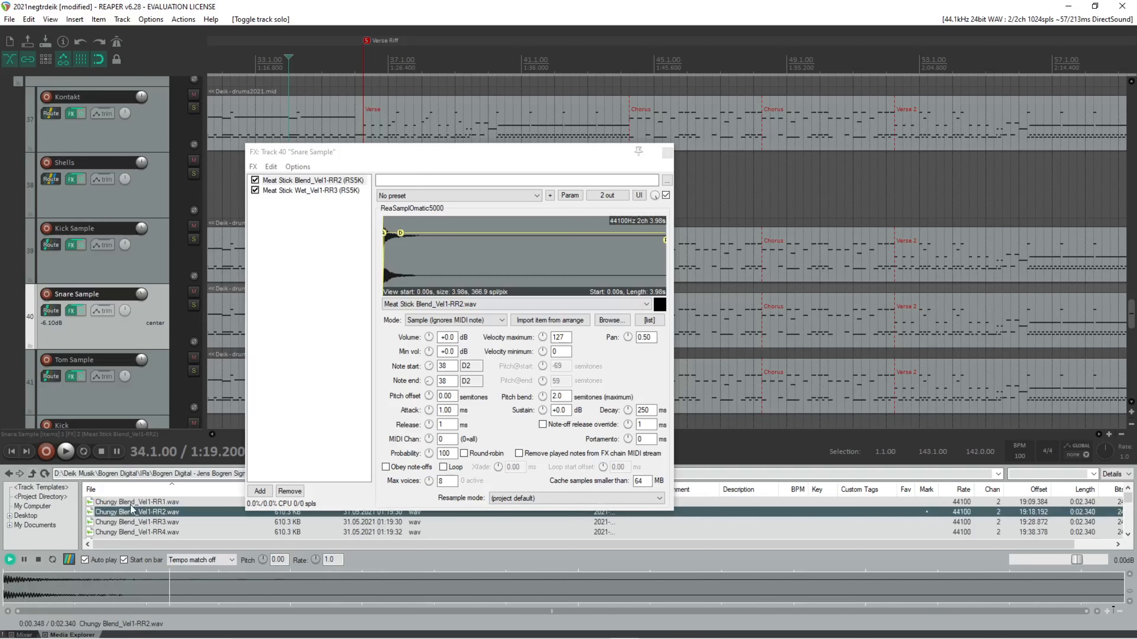
click(130, 521)
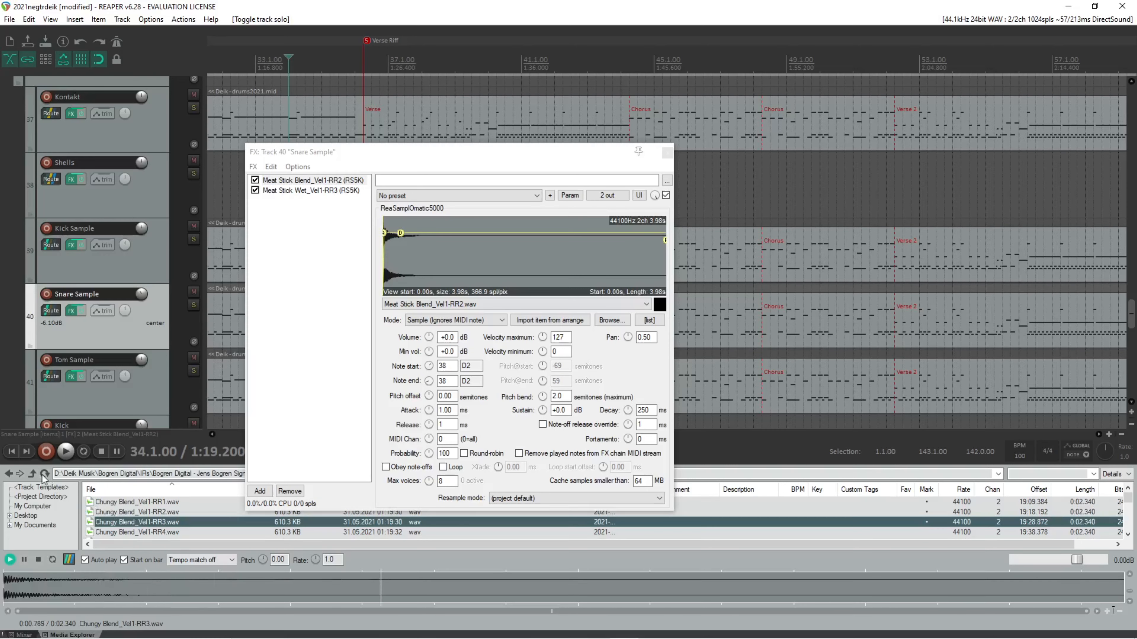
Step: Audition the Spike Me In RR1 to RR4 samples from the Spike Me In snare folder
click(33, 474)
scroll(134, 524, down, 3)
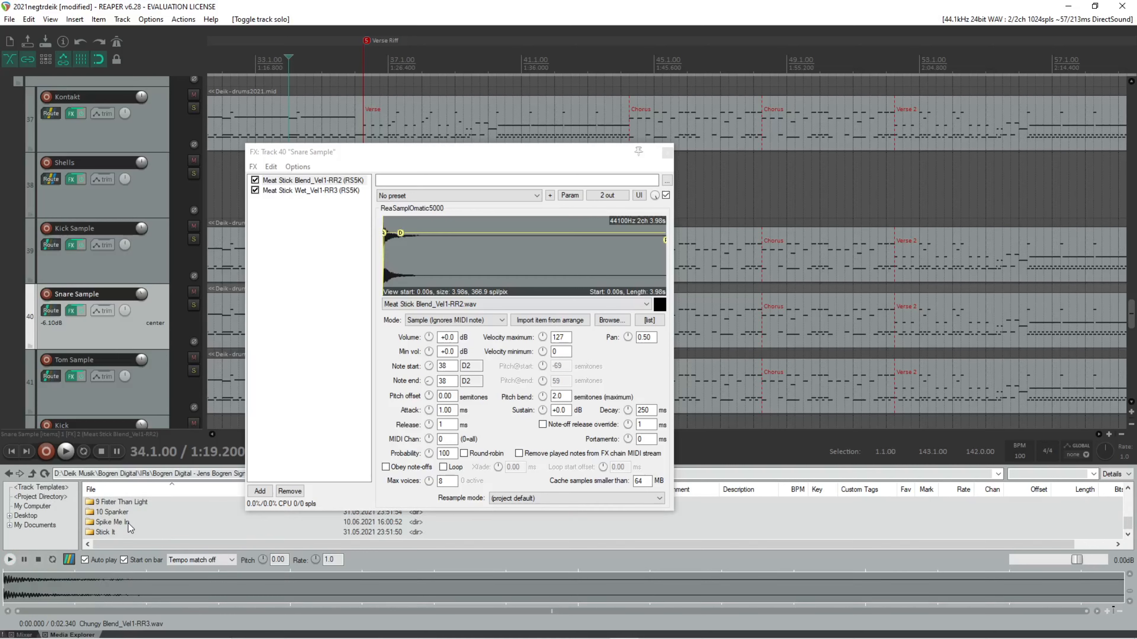
double_click(113, 523)
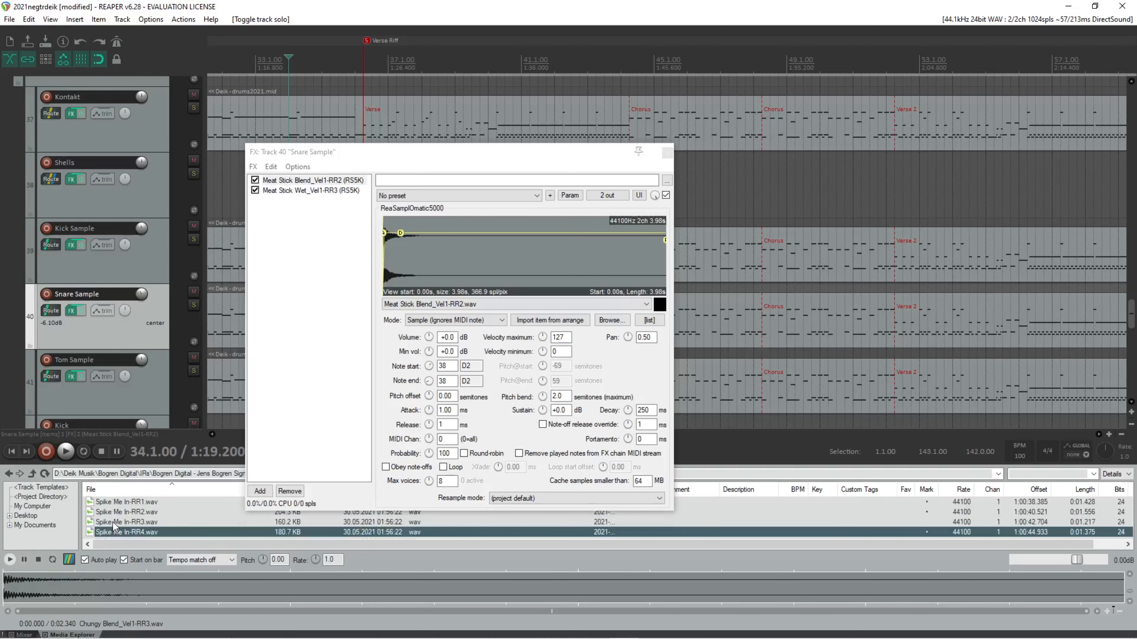
click(137, 502)
click(135, 512)
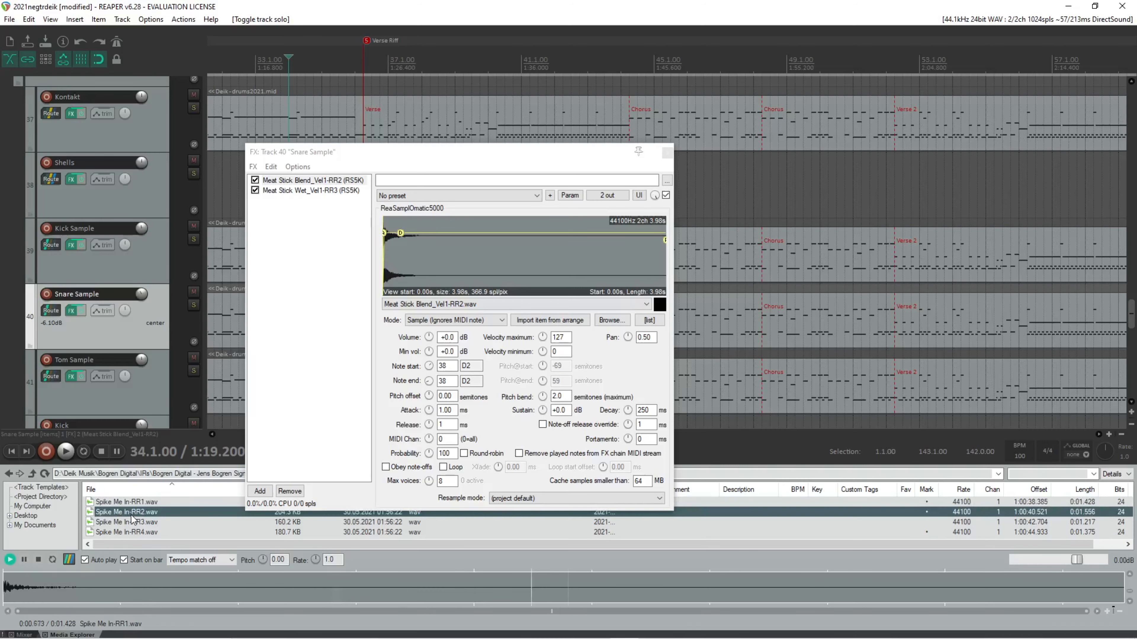
click(133, 521)
click(131, 532)
click(152, 515)
Step: Audition the Stick It Blend RR1 to RR4 samples from the mixed samples of the Stick It snare folder
click(33, 474)
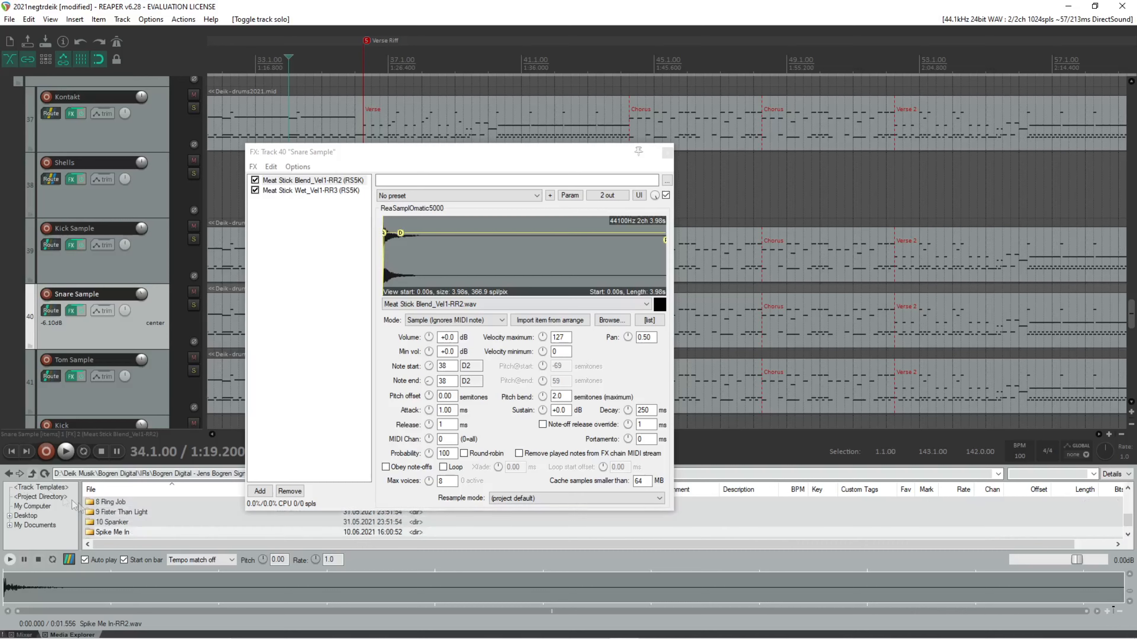
double_click(114, 533)
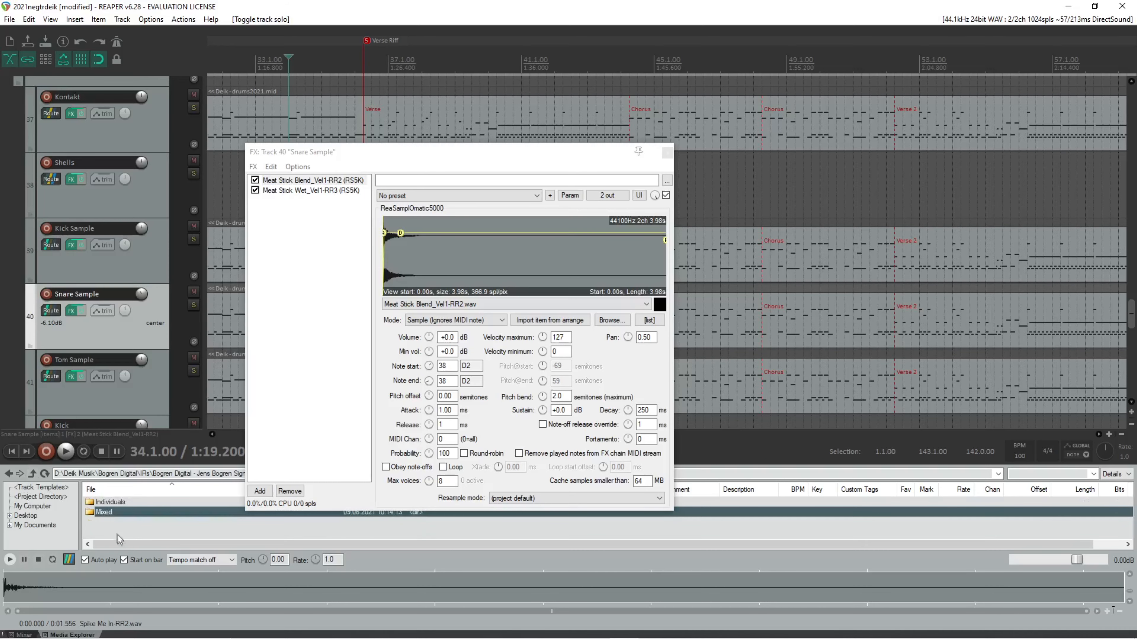
double_click(122, 515)
click(122, 515)
click(126, 523)
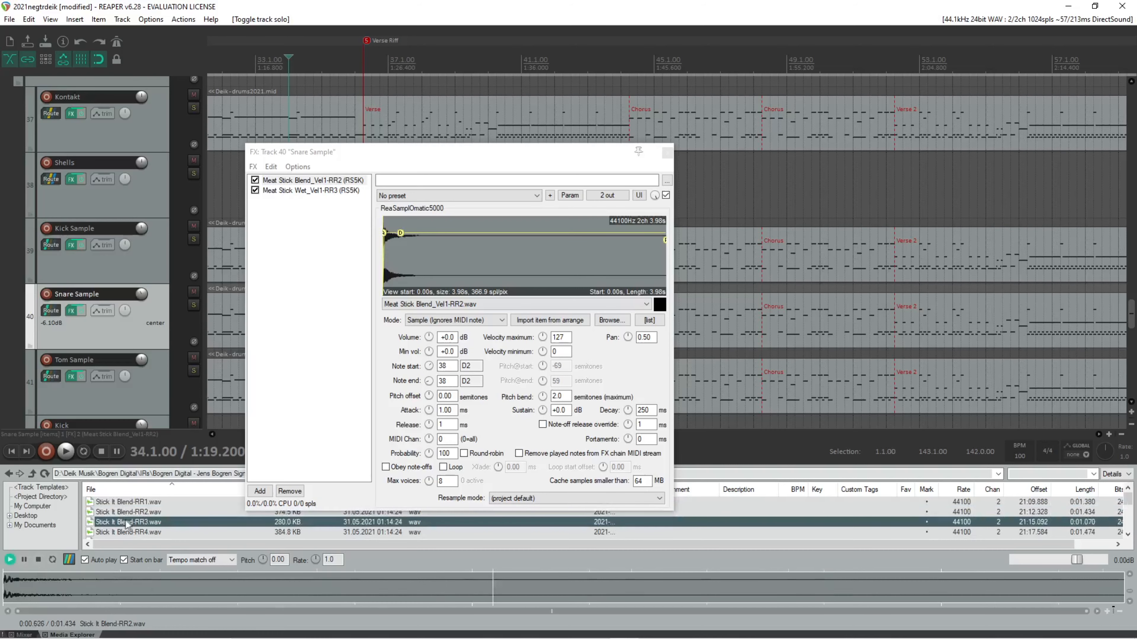
click(128, 532)
click(134, 503)
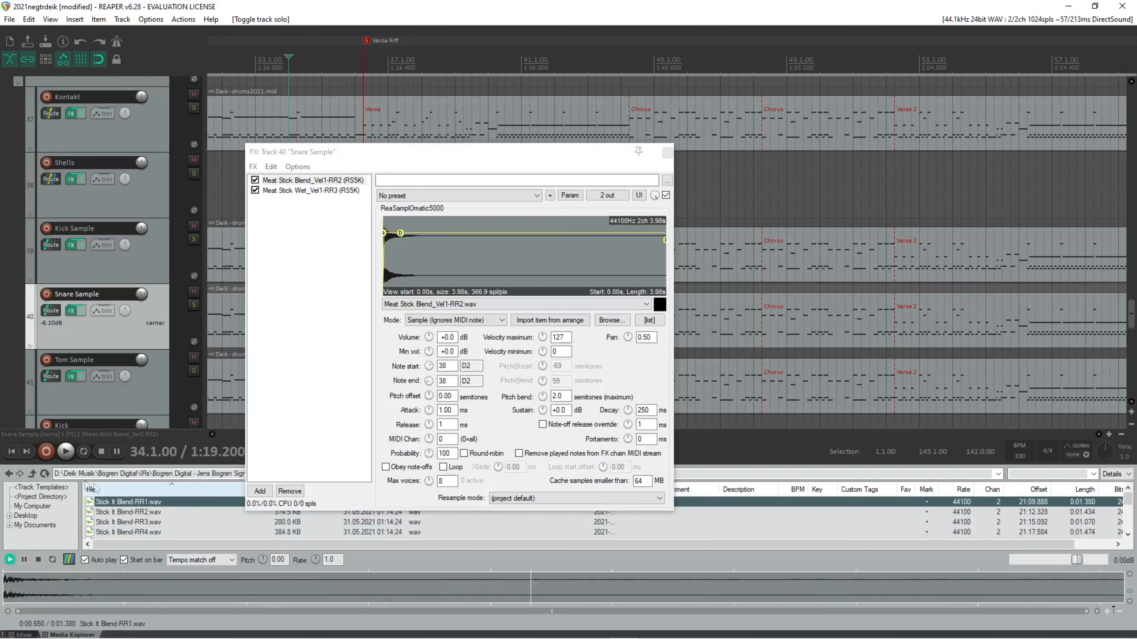
Step: Audition the Meat Stick Blend_Vel1 RR1, RR2 and RR3 samples from the mixed samples of the 3 Meat Stick snare folder
click(33, 473)
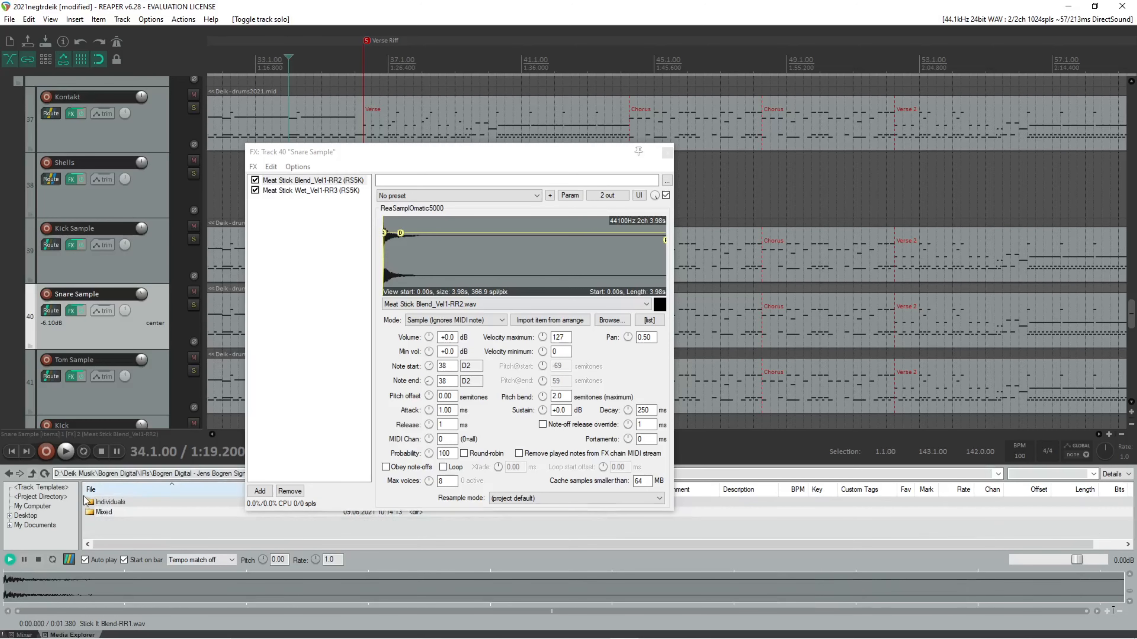
click(32, 473)
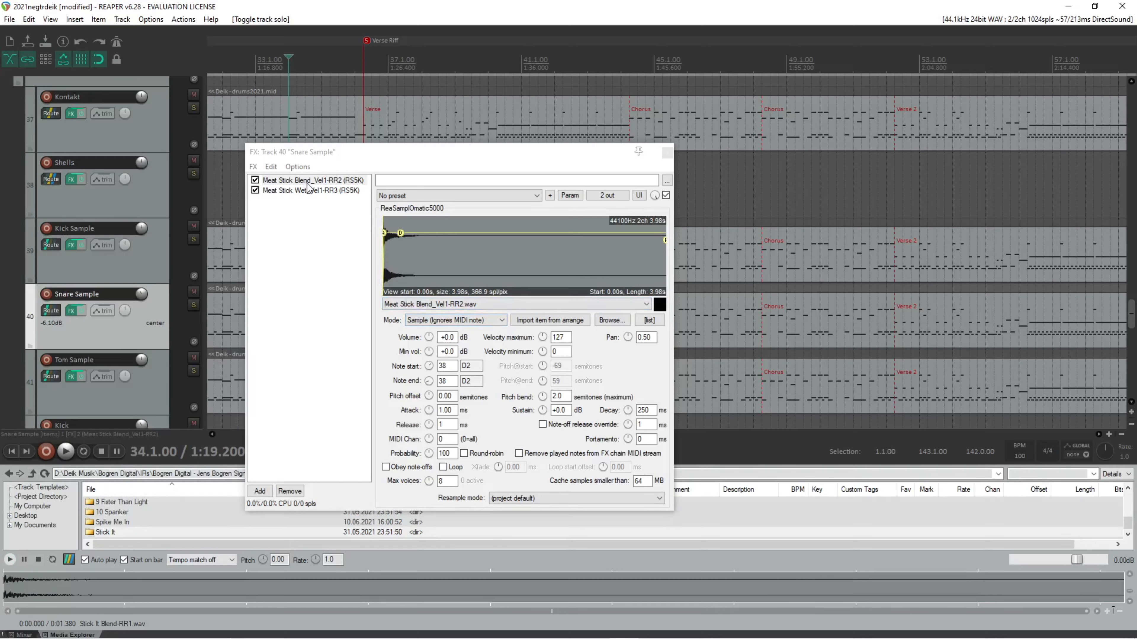
scroll(148, 524, up, 3)
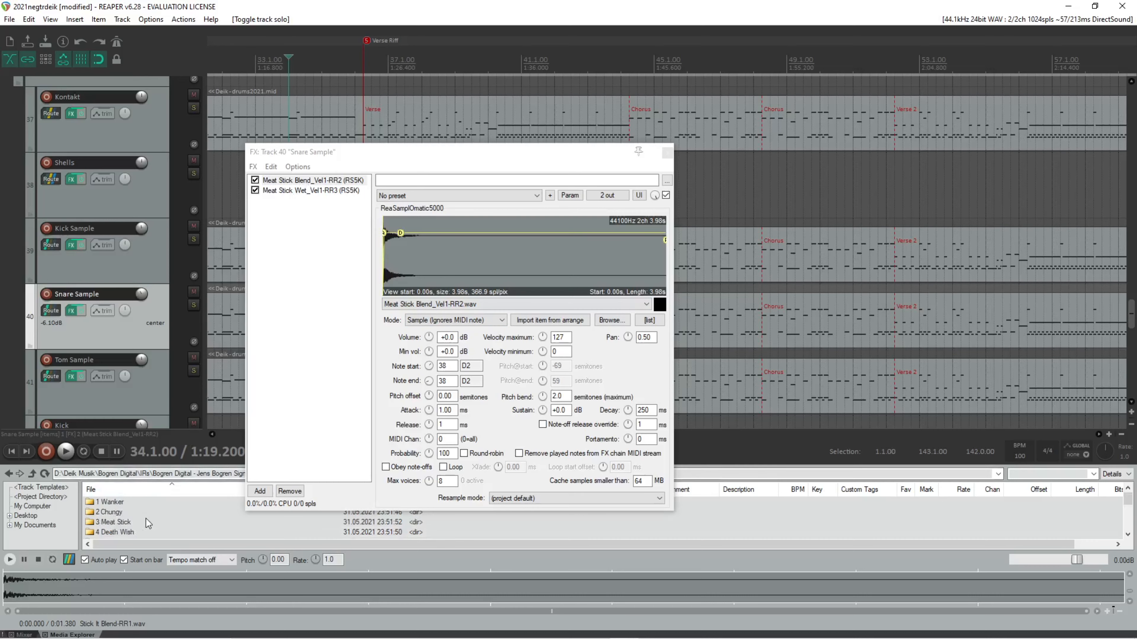
double_click(148, 524)
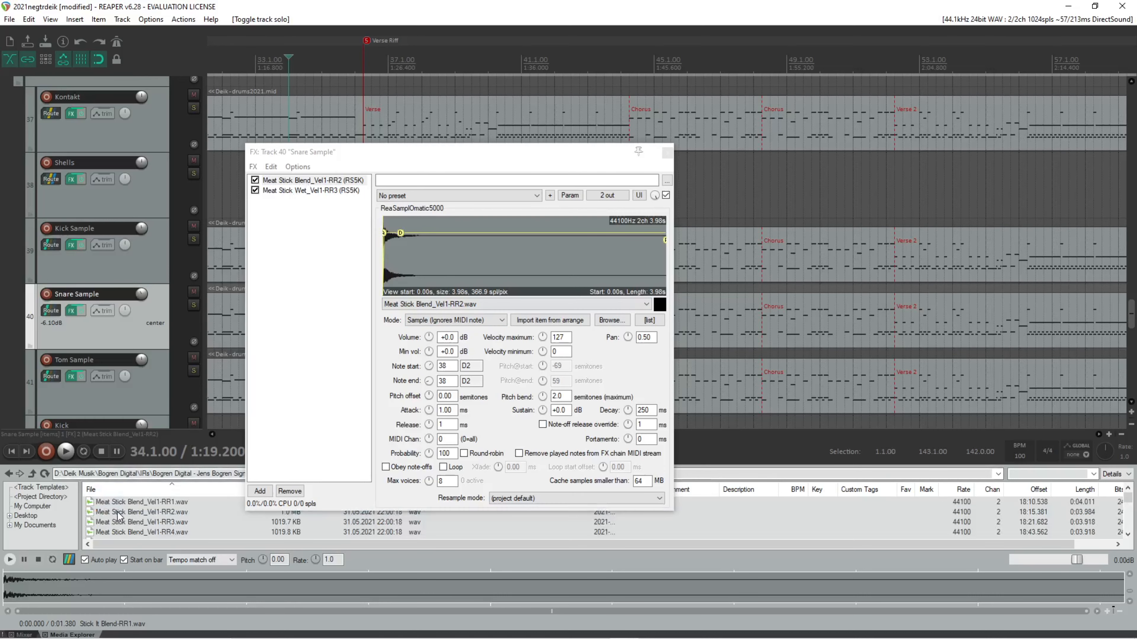
click(129, 513)
click(138, 504)
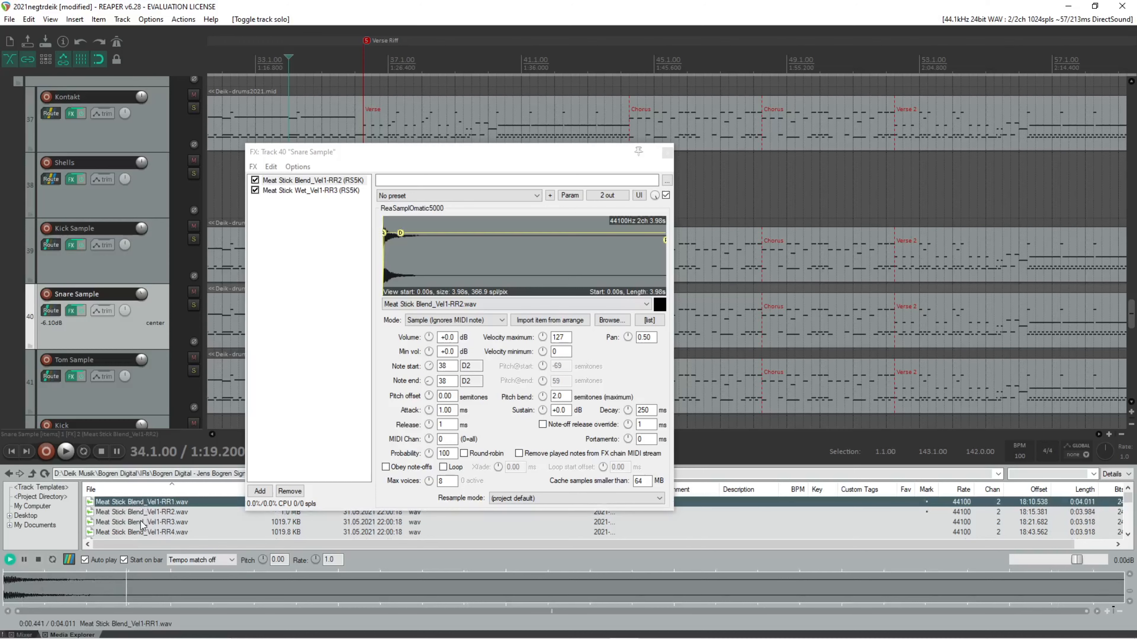
click(140, 521)
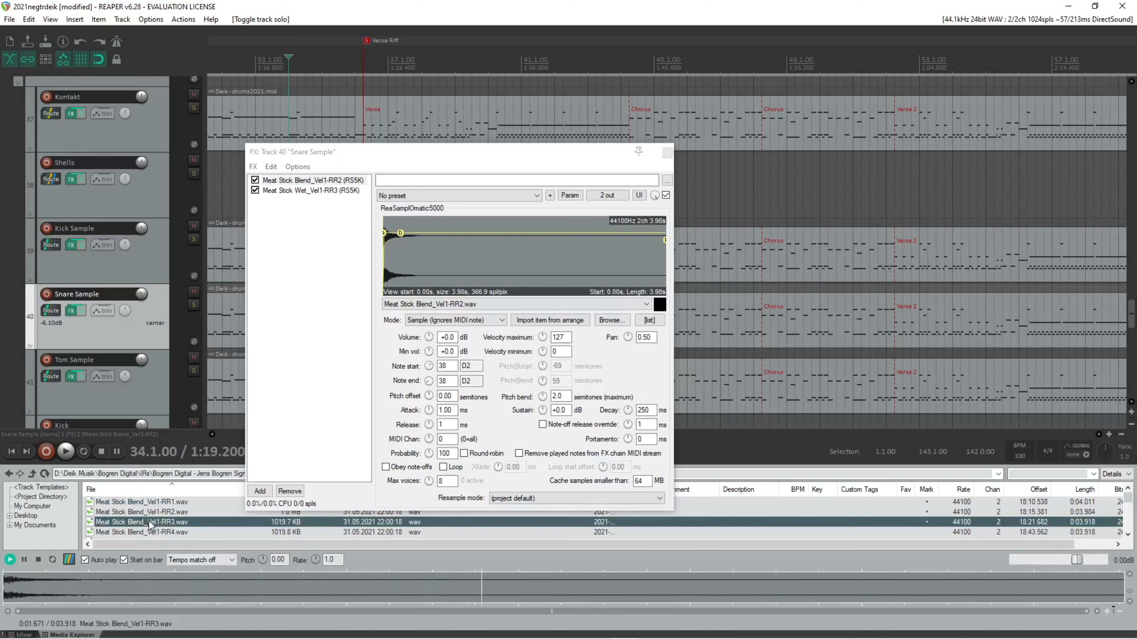
click(161, 515)
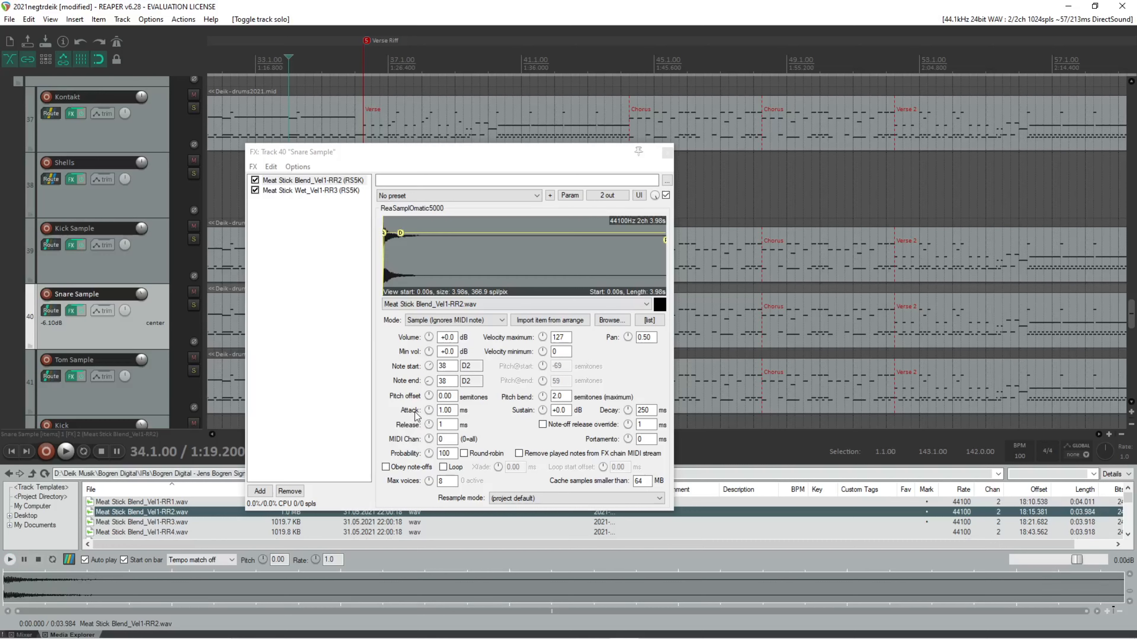
Step: Compare the settings of the Meat Stick Blend and Meat Stick Wet layers in the Snare Sample FX chain, and close the chain window
click(309, 191)
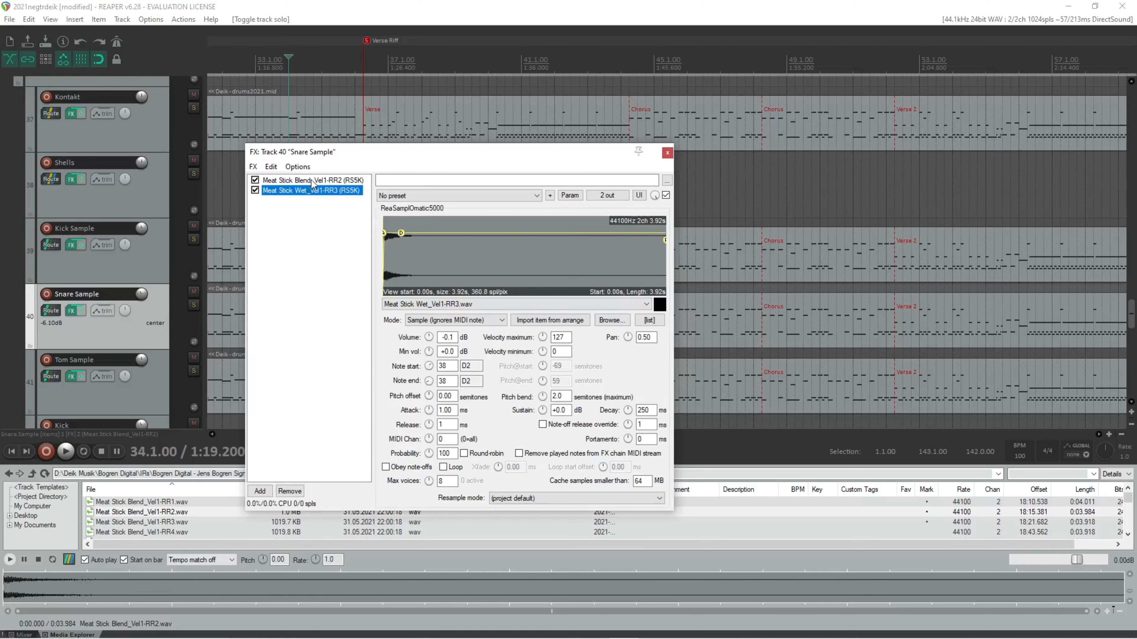
click(312, 180)
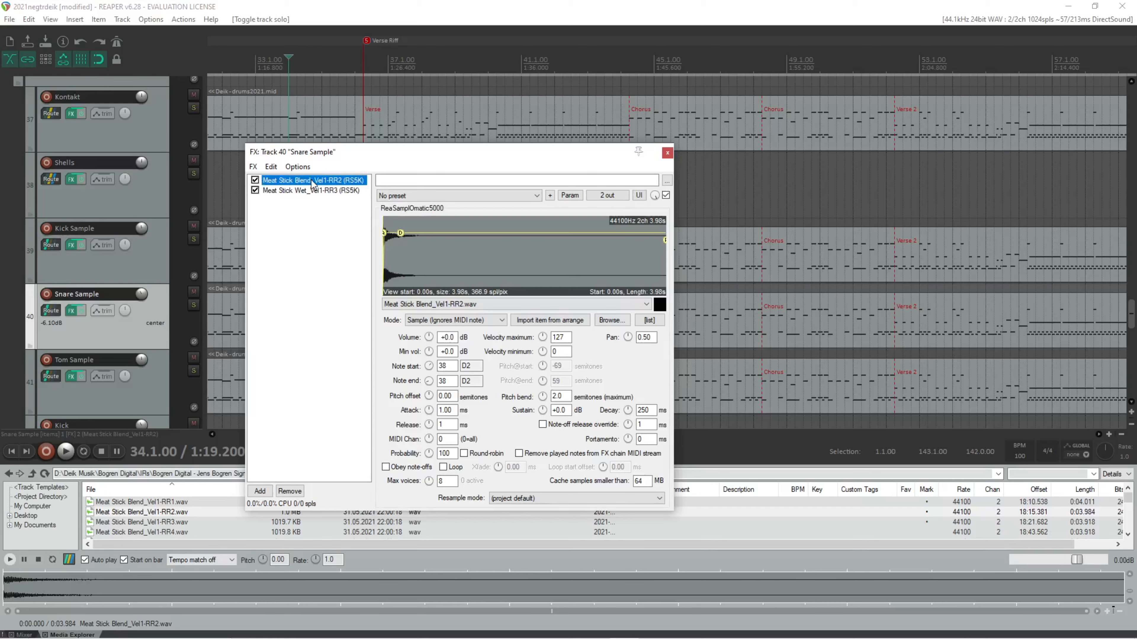
click(312, 192)
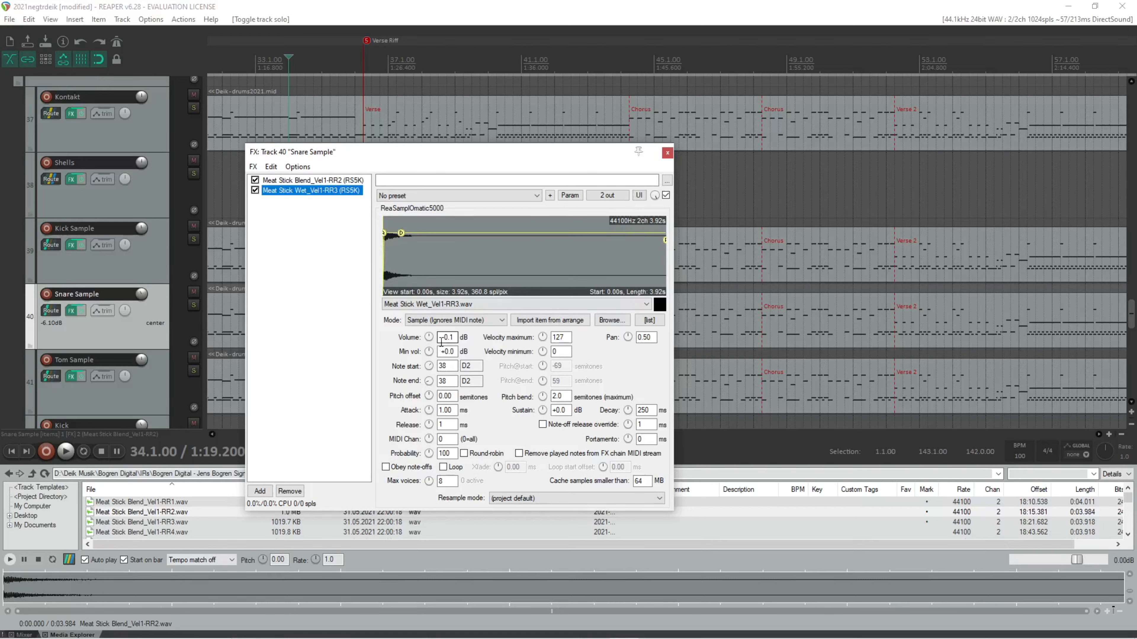
click(293, 181)
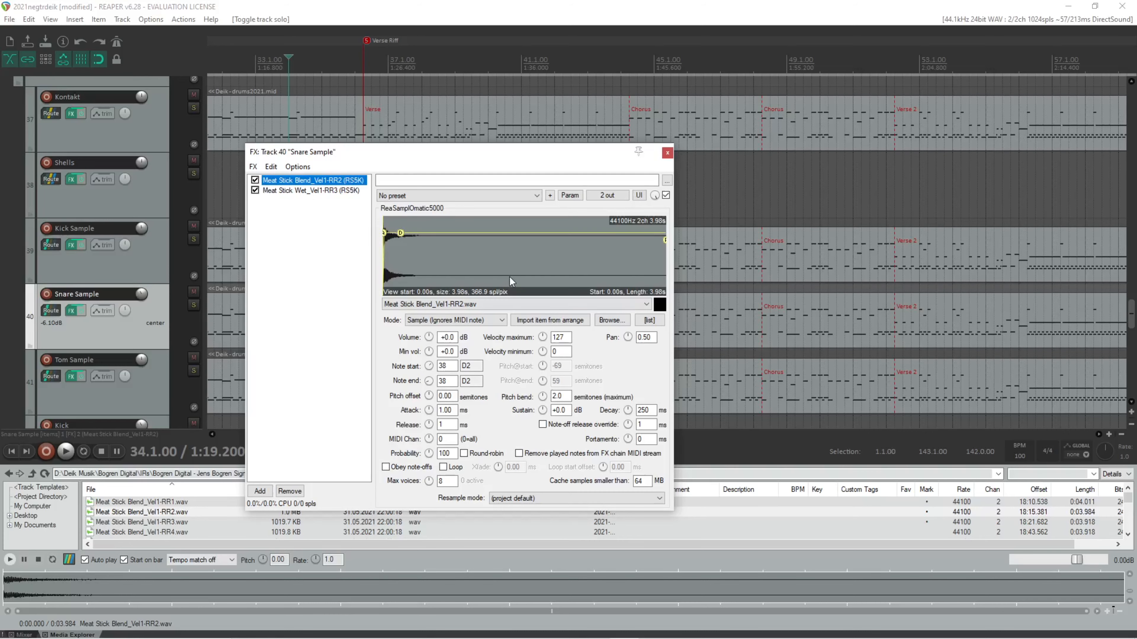
click(666, 155)
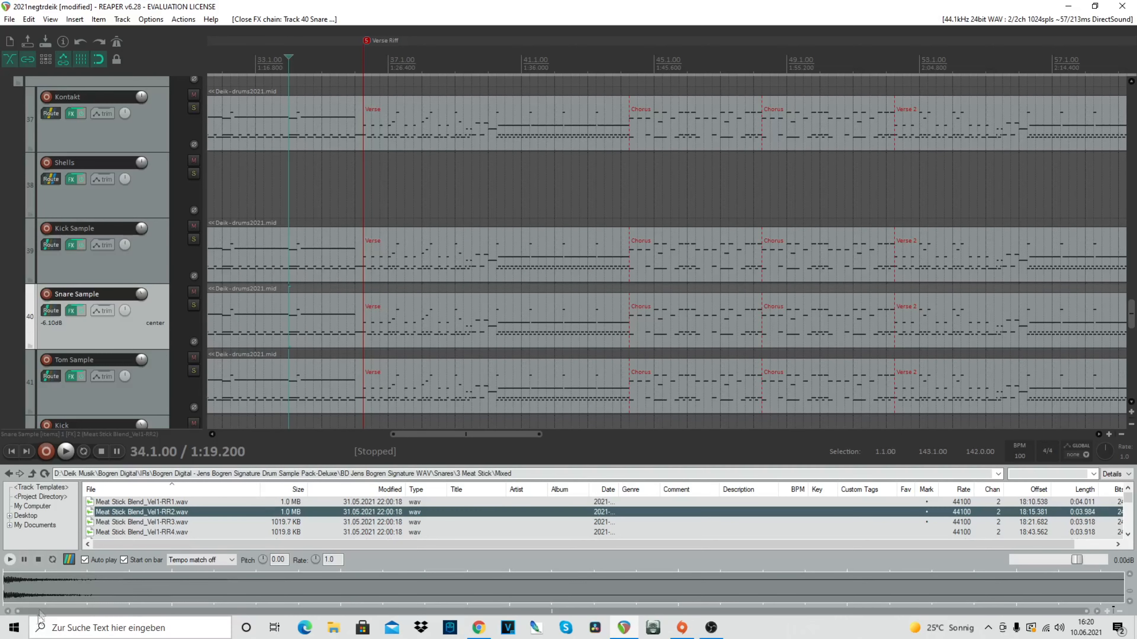
Step: Show the mixer, solo the Snare track and audition it on its own, and turn its solo off
click(31, 634)
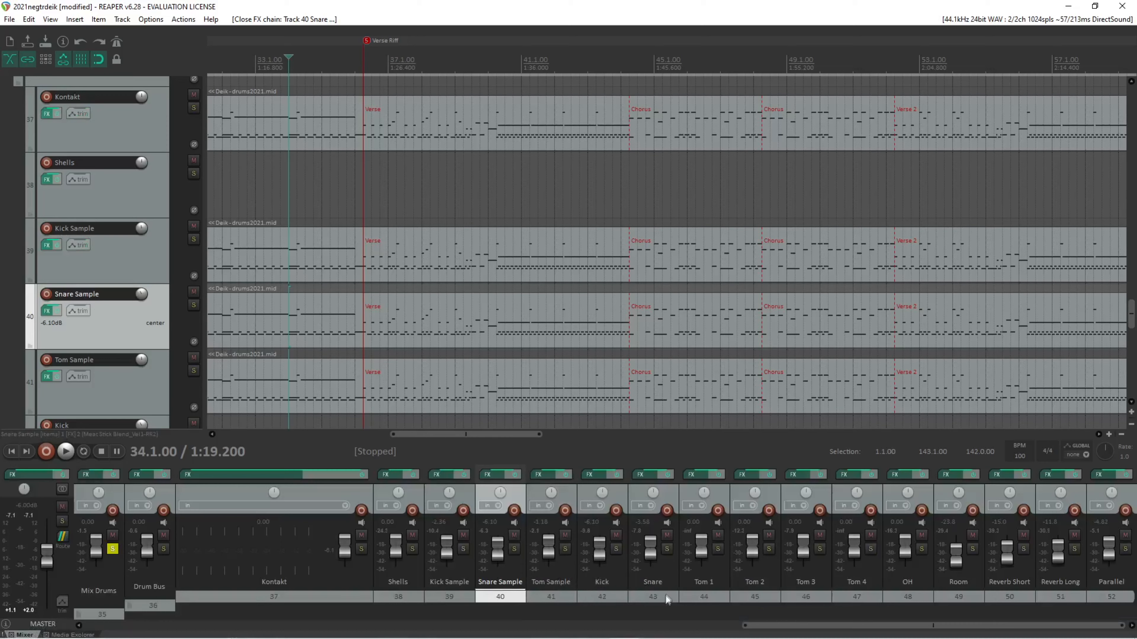
click(667, 549)
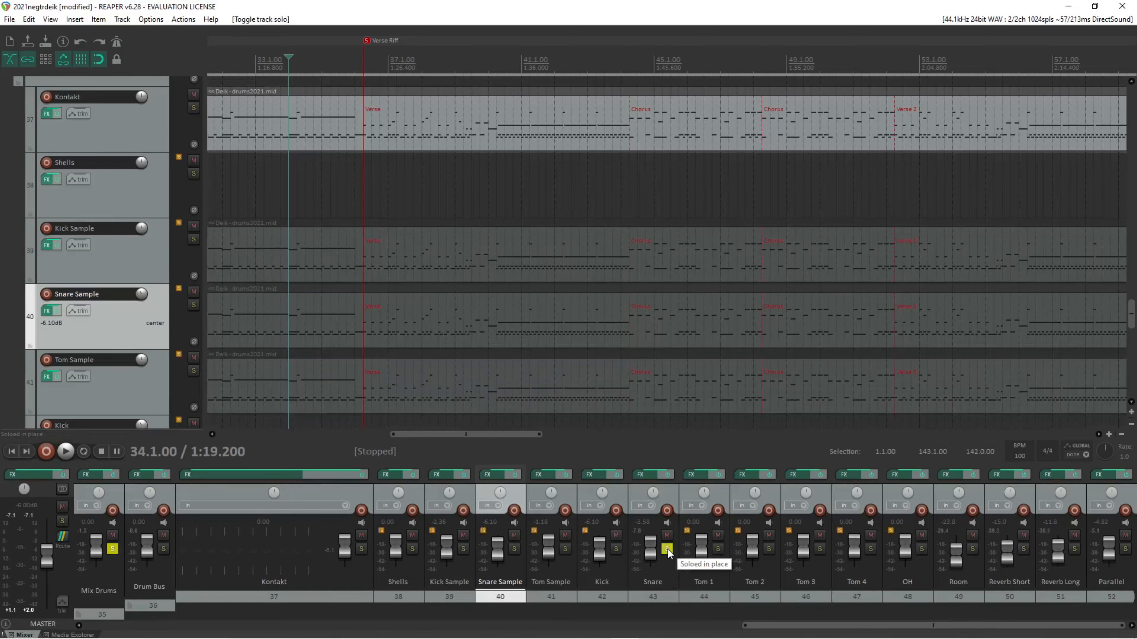
key(space)
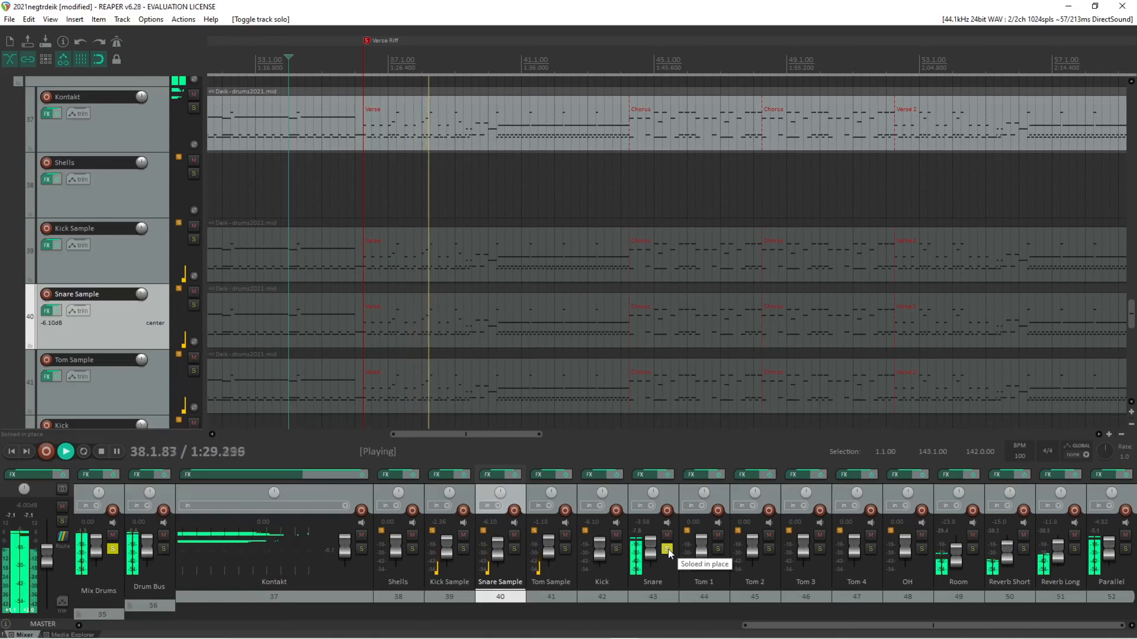
key(space)
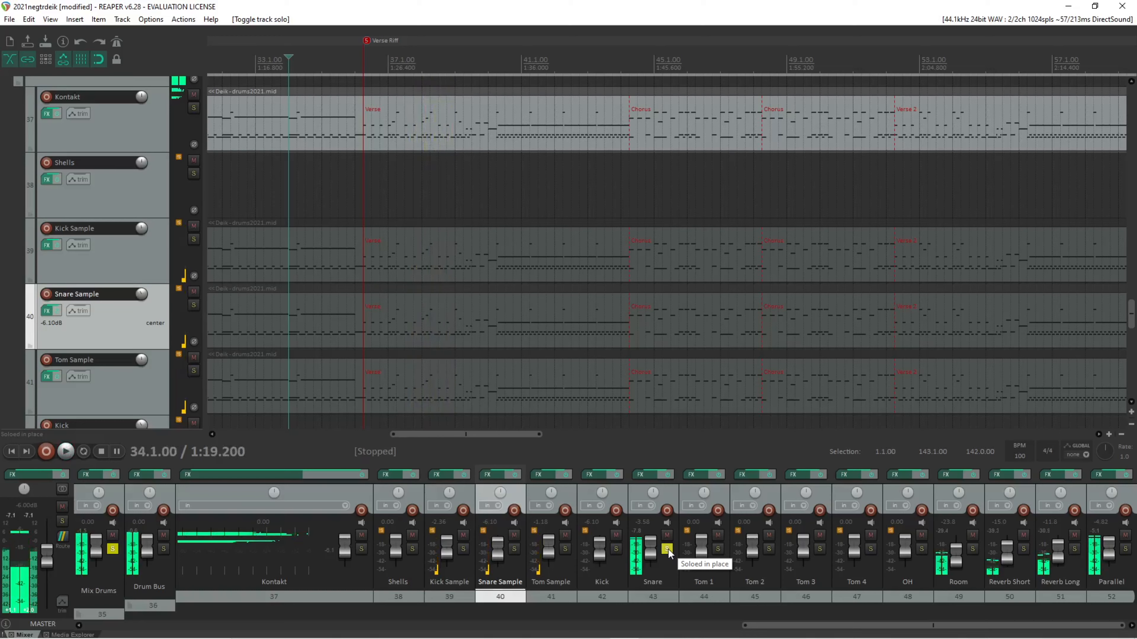
click(667, 548)
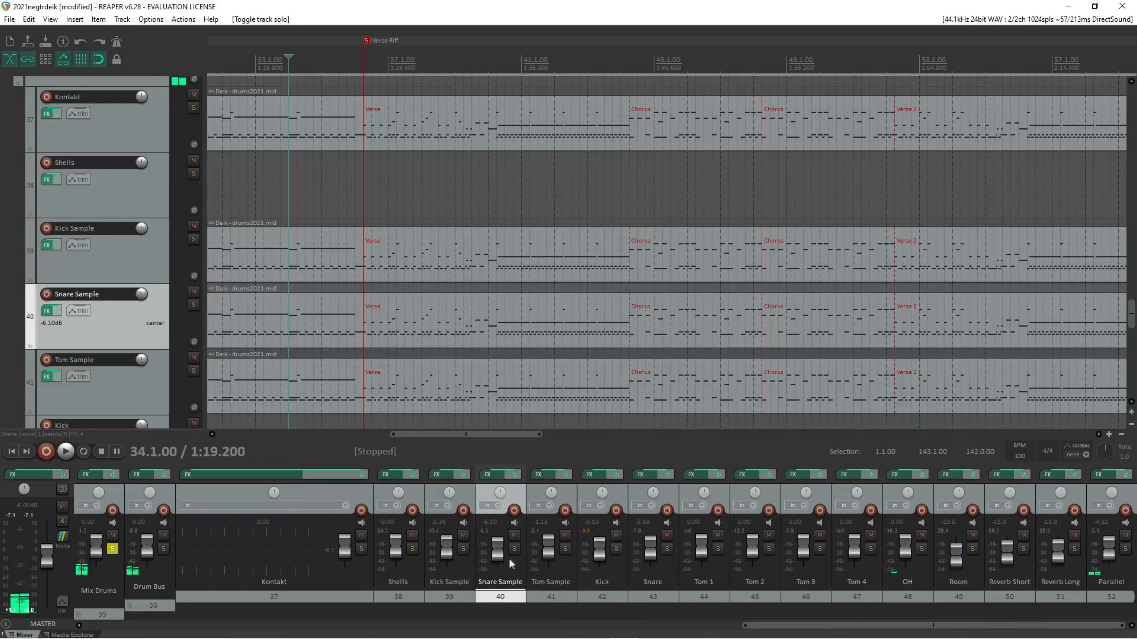
Step: Solo the Snare Sample track and audition it on its own from the edit cursor
click(514, 549)
key(space)
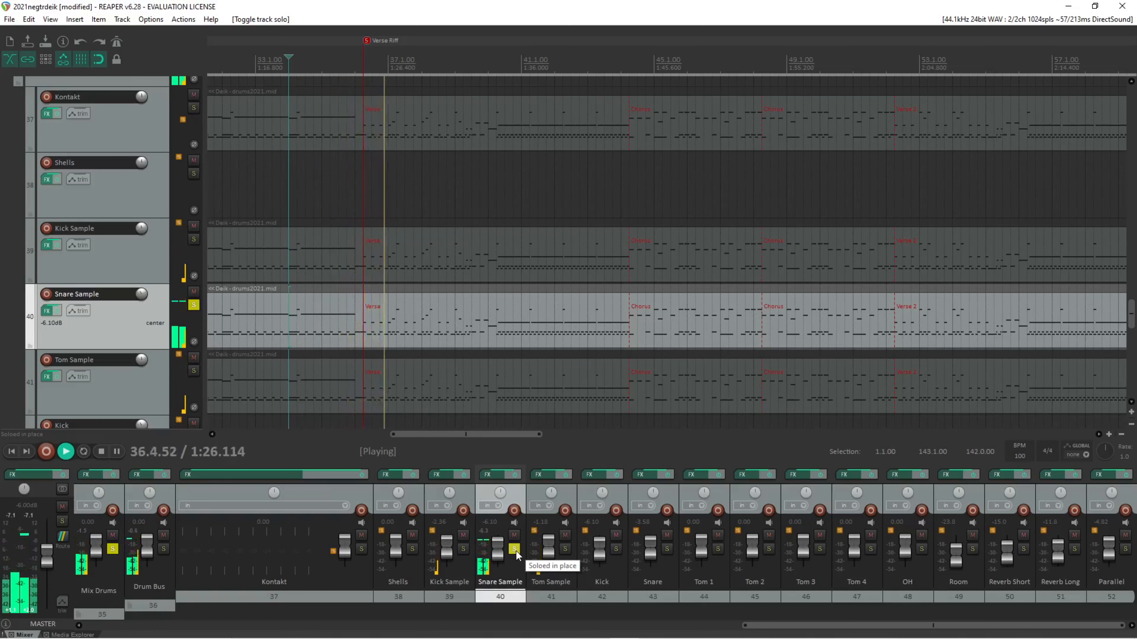
key(space)
Step: Solo the Snare track alongside Snare Sample, compare playback with and without the Snare Sample solo, and clear both solos
click(667, 550)
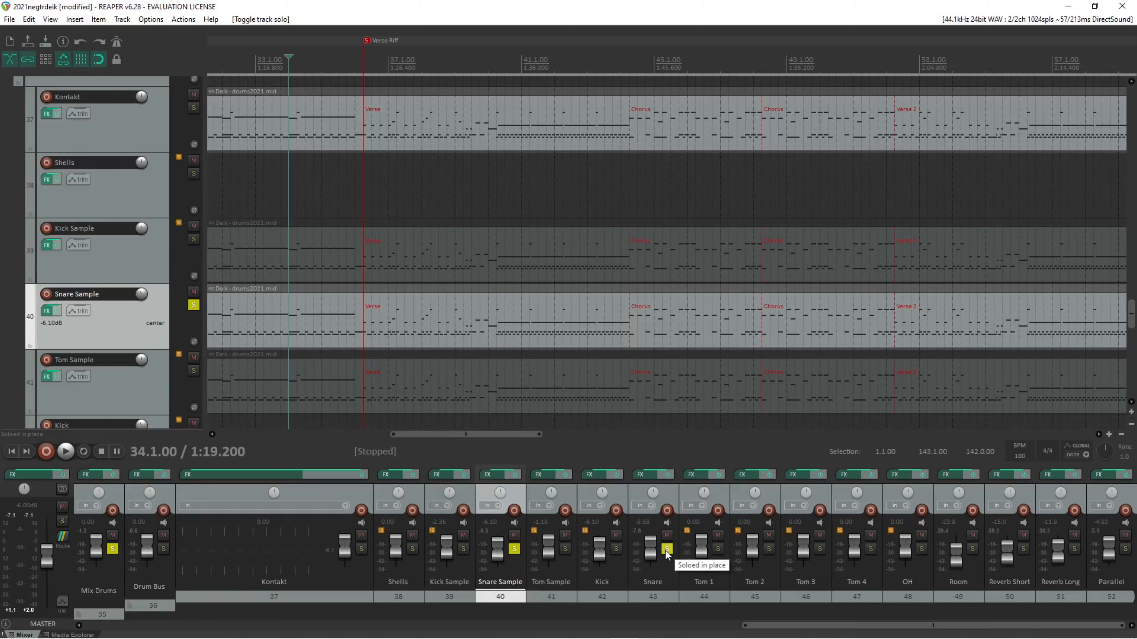
key(space)
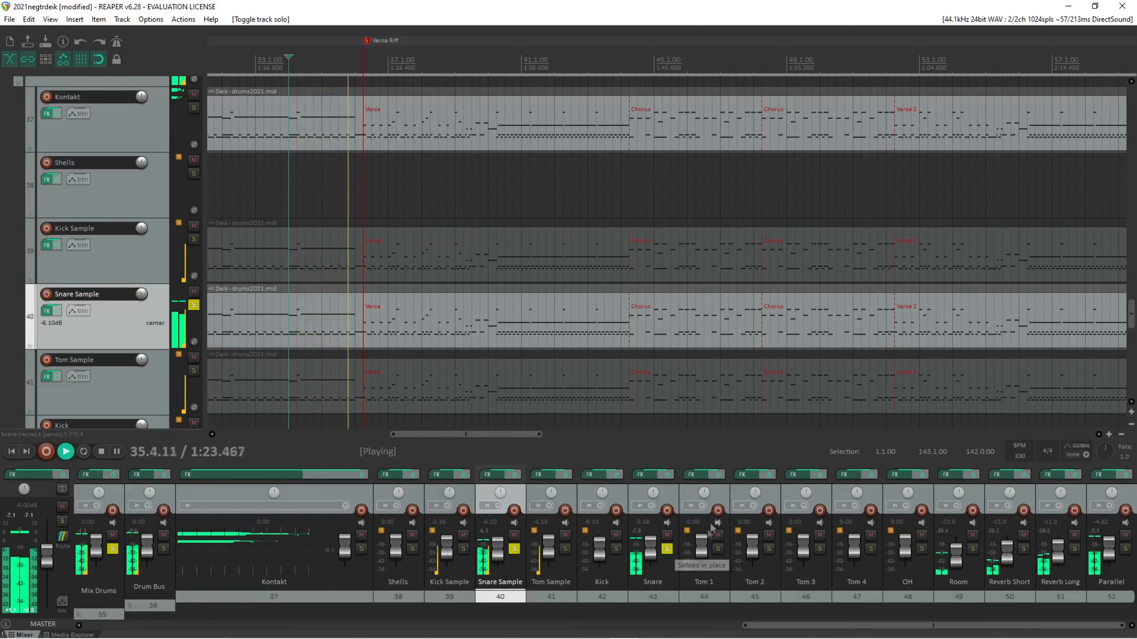
click(515, 550)
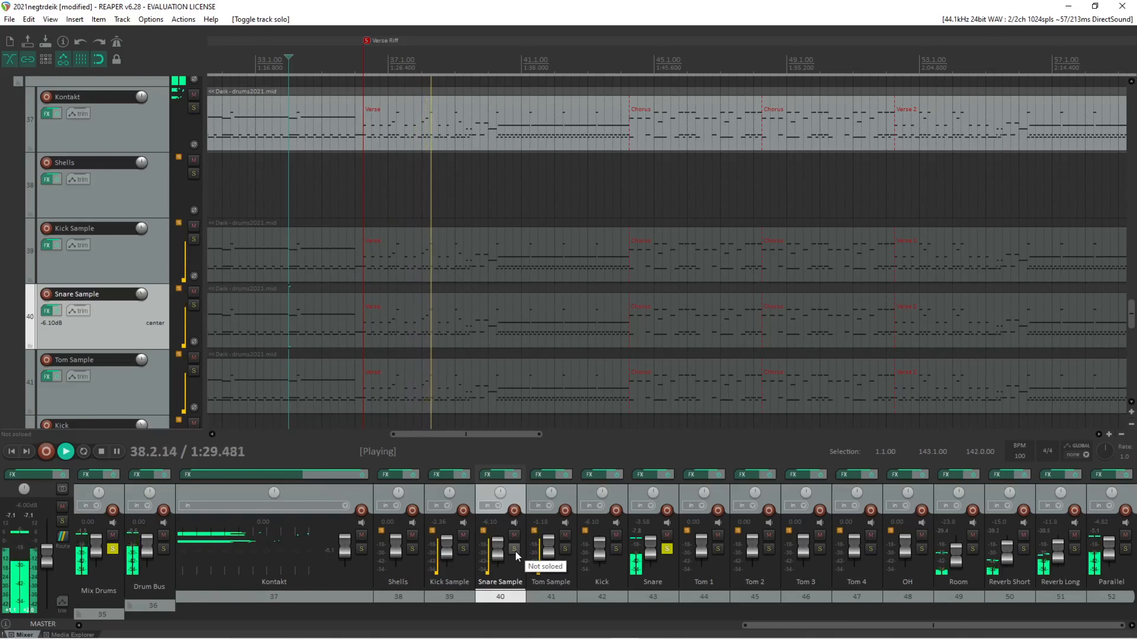
click(515, 550)
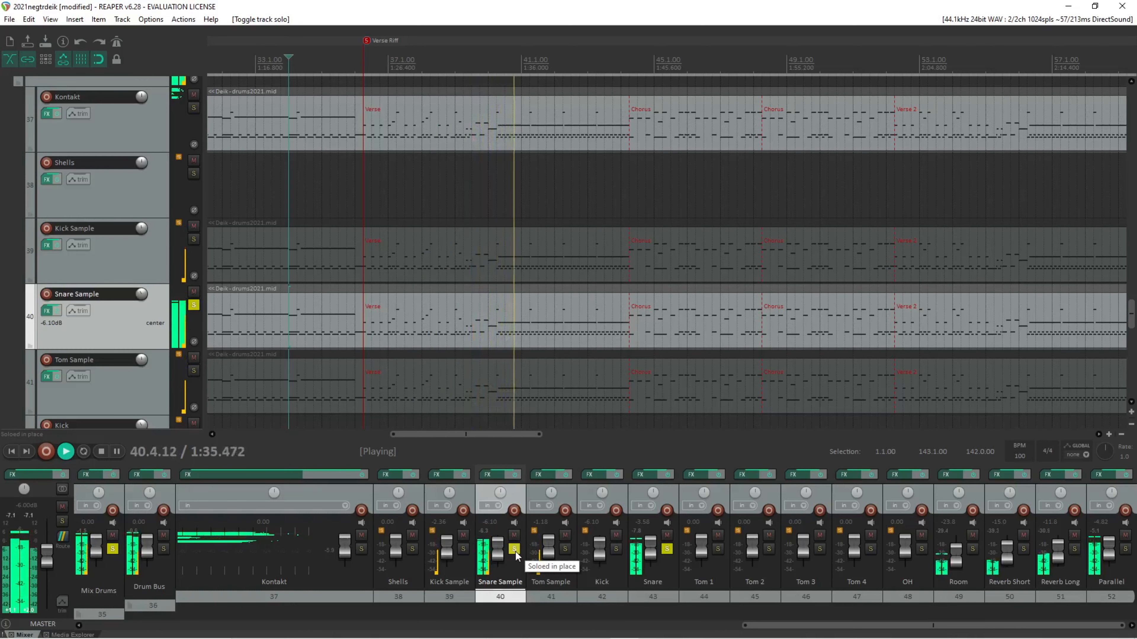
click(514, 550)
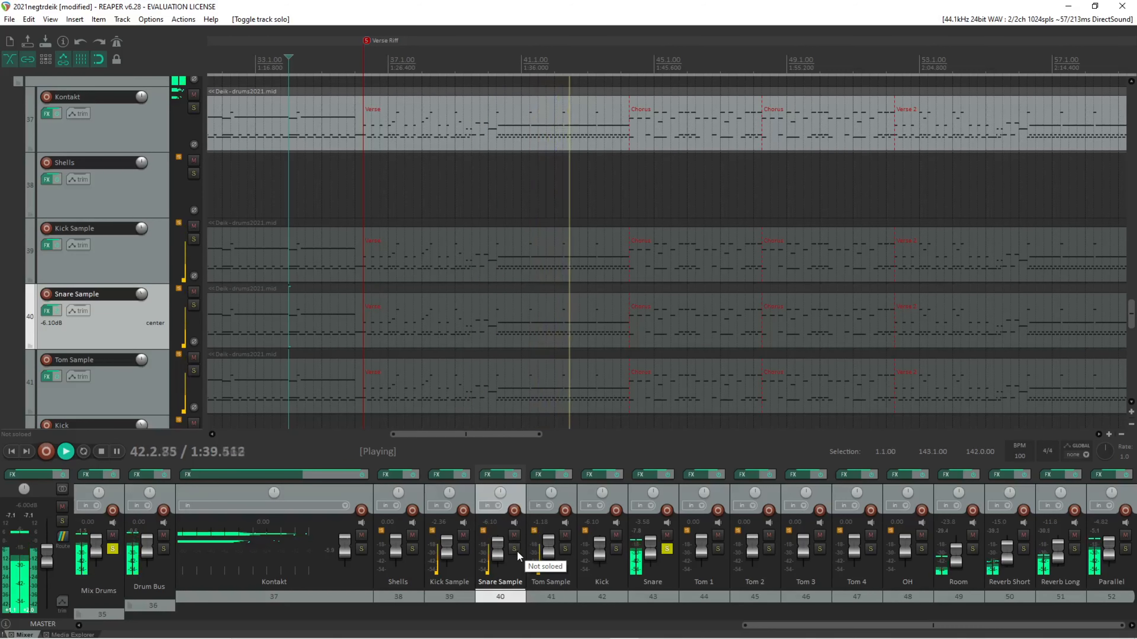
click(517, 551)
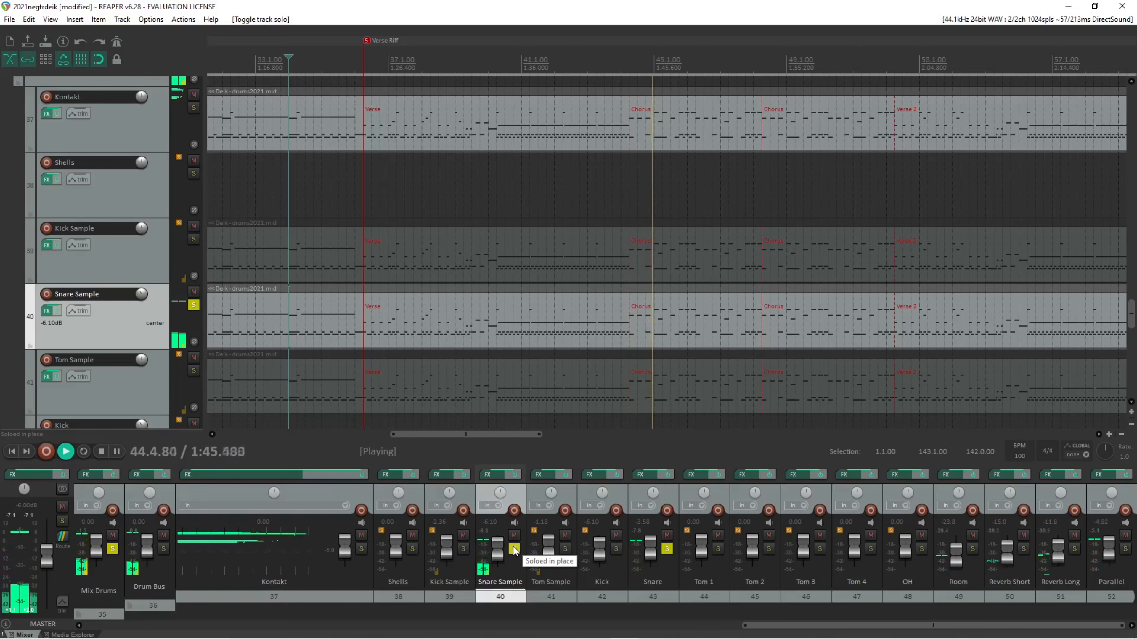
click(513, 550)
click(667, 549)
key(space)
Step: Inspect the Thomas2 Blend and Thomas3 Blend sampler settings in the Tom Sample FX chain, and close the chain window
click(539, 475)
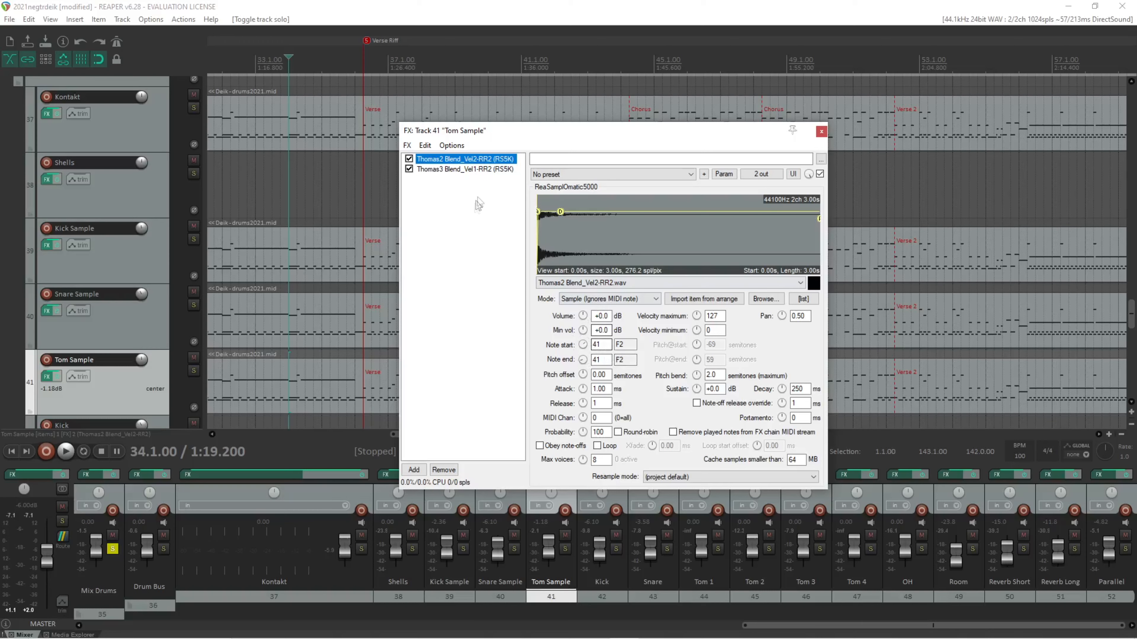
click(482, 170)
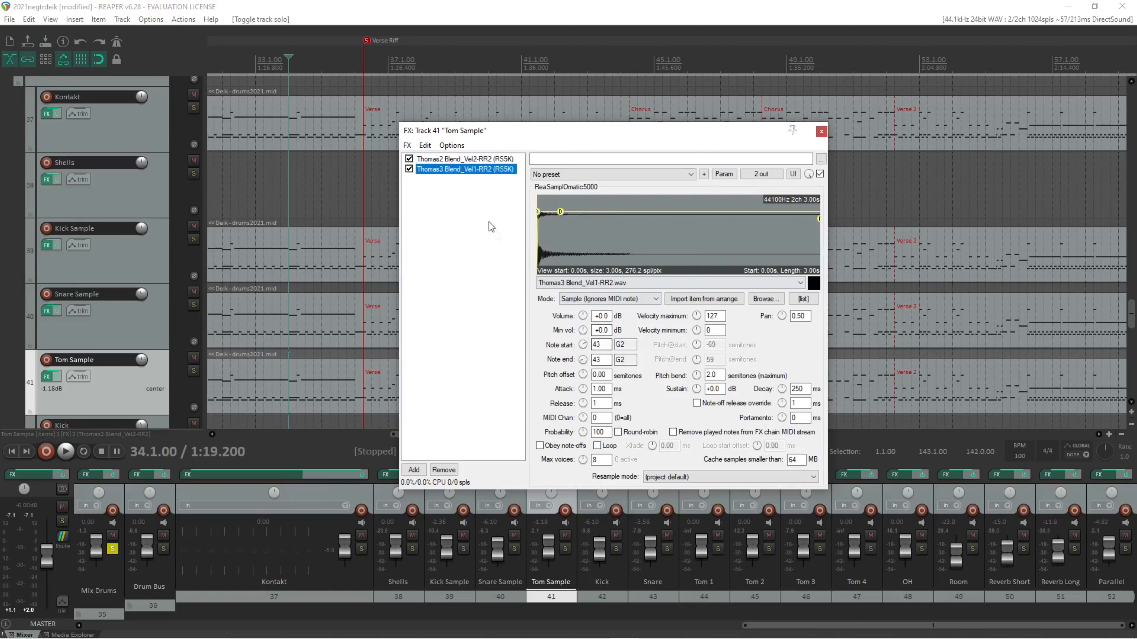
click(481, 161)
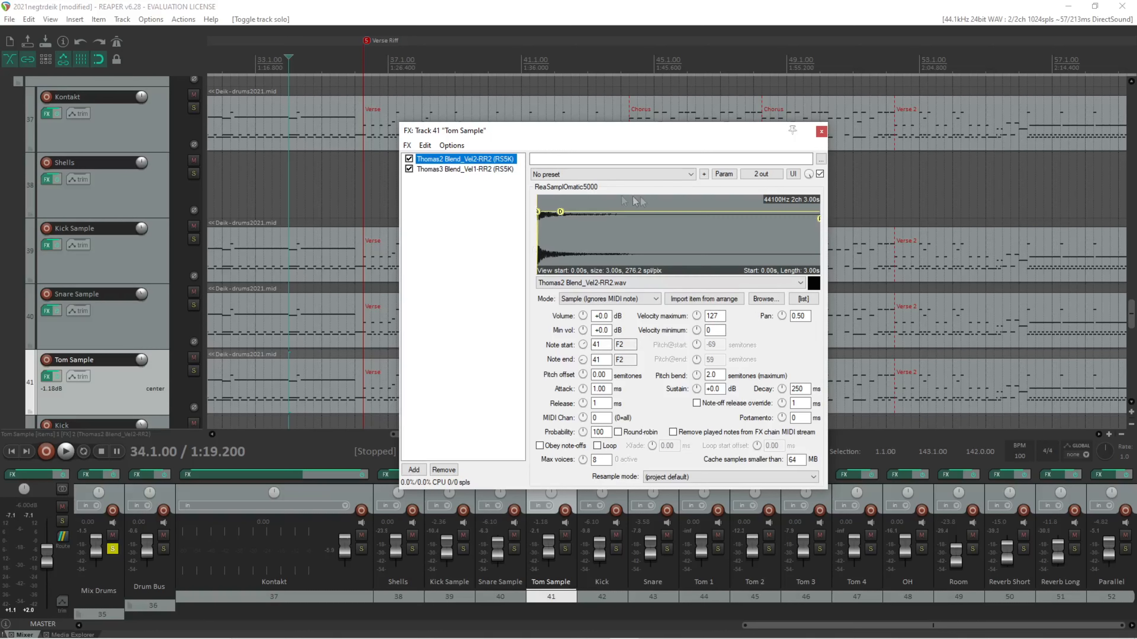
click(821, 133)
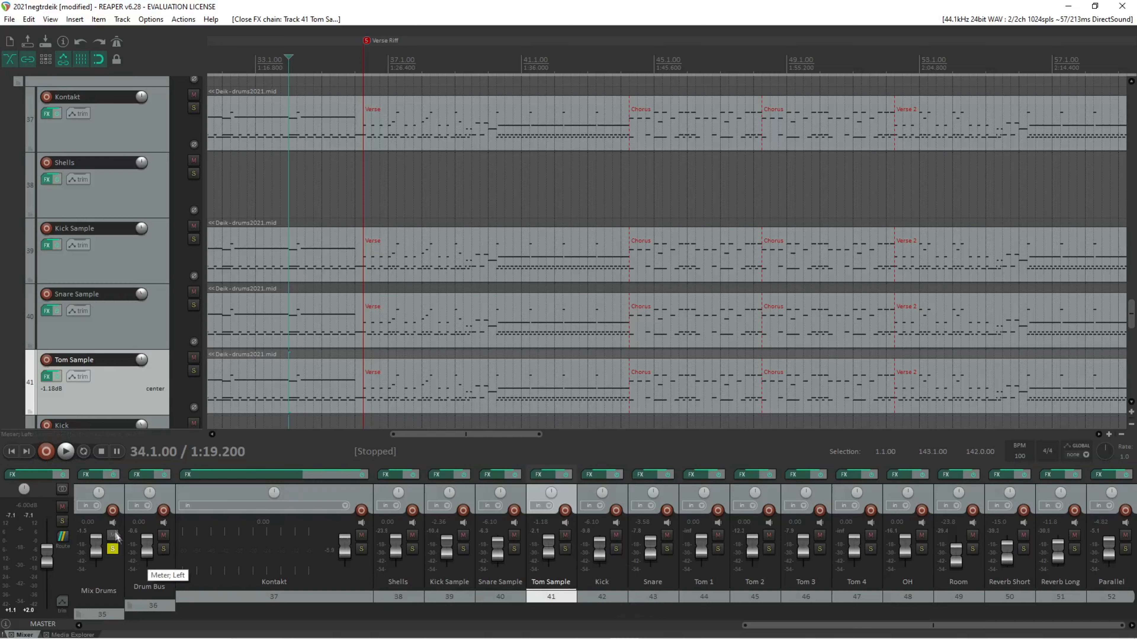
Step: Play the soloed drum mix and compare it with the Kick Sample track muted and unmuted
key(space)
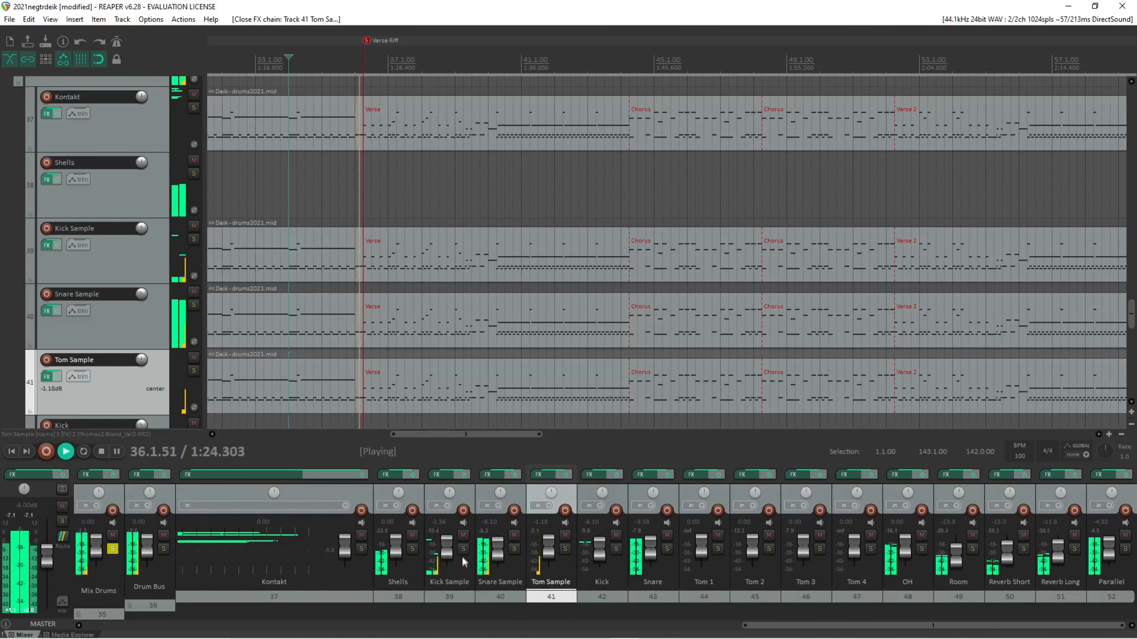
click(463, 534)
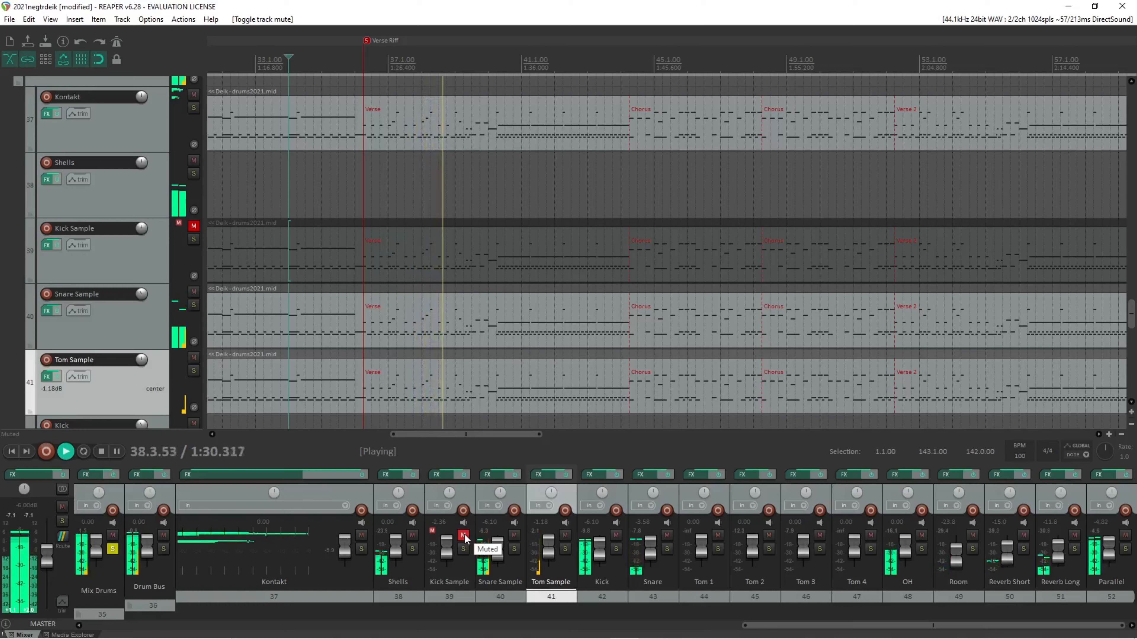
click(463, 535)
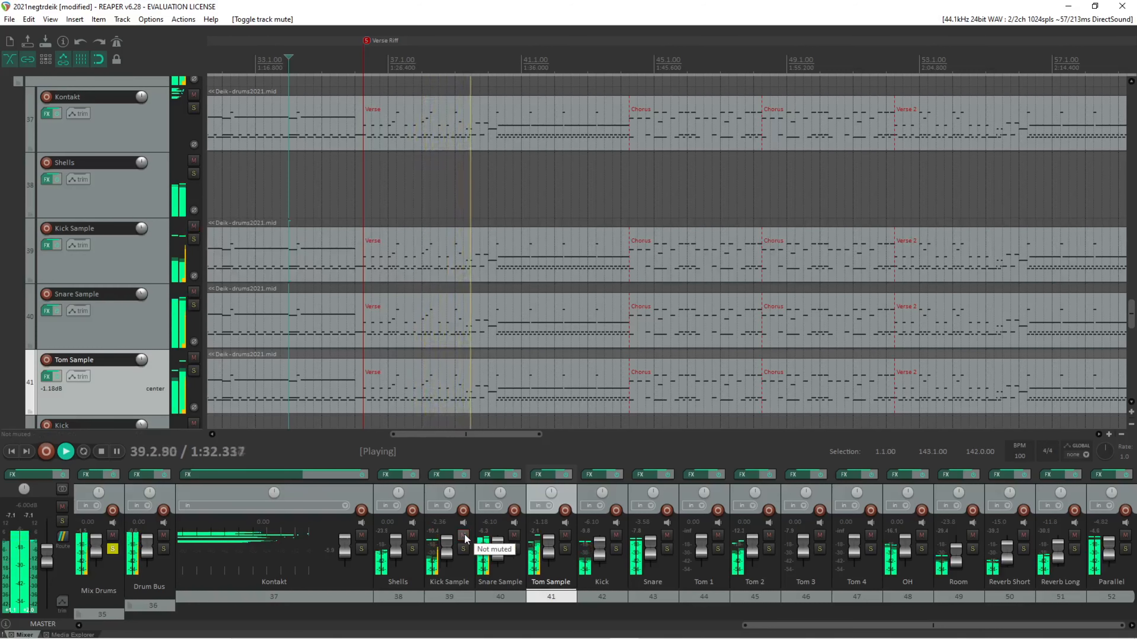
Step: Compare the playing drum mix with the Snare Sample track repeatedly muted and unmuted, and stop playback with it unmuted
click(513, 534)
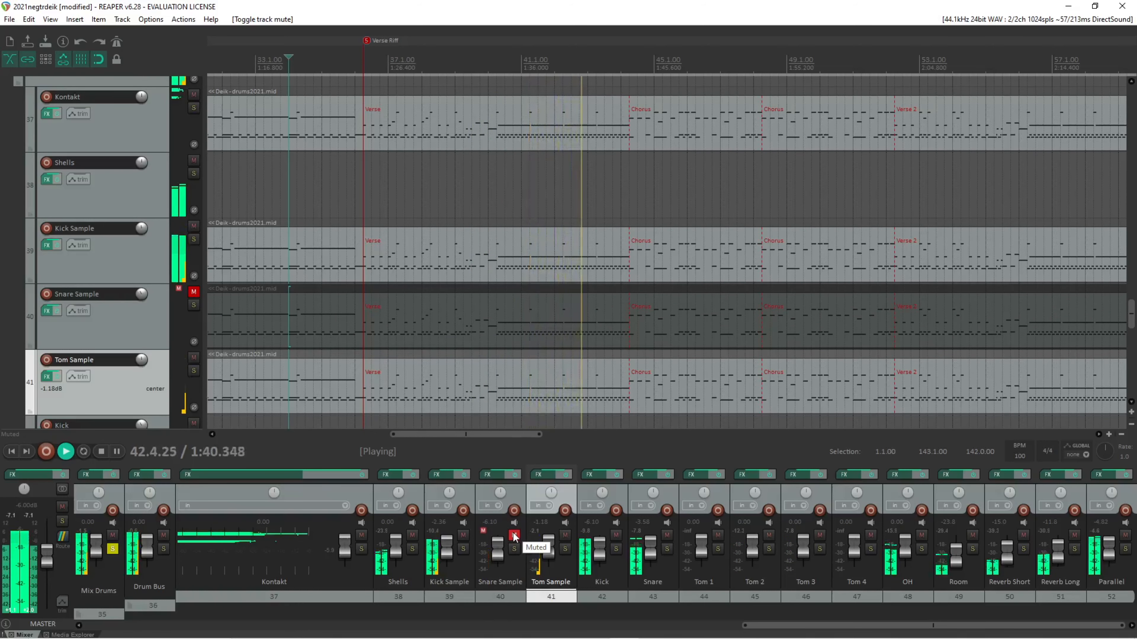
click(514, 534)
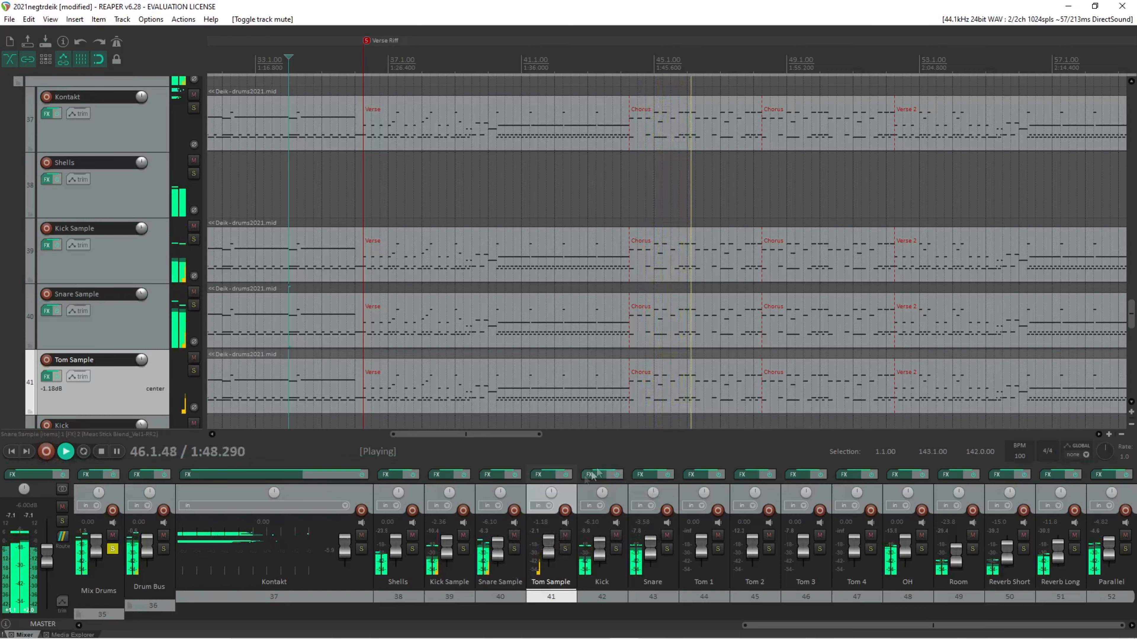
click(514, 536)
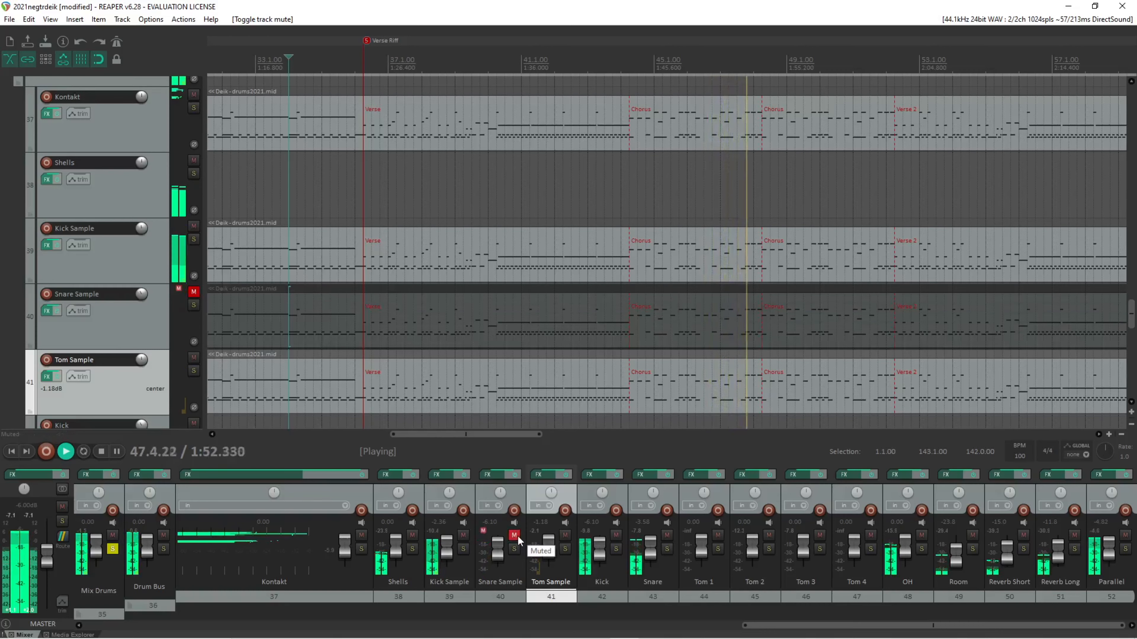
click(516, 537)
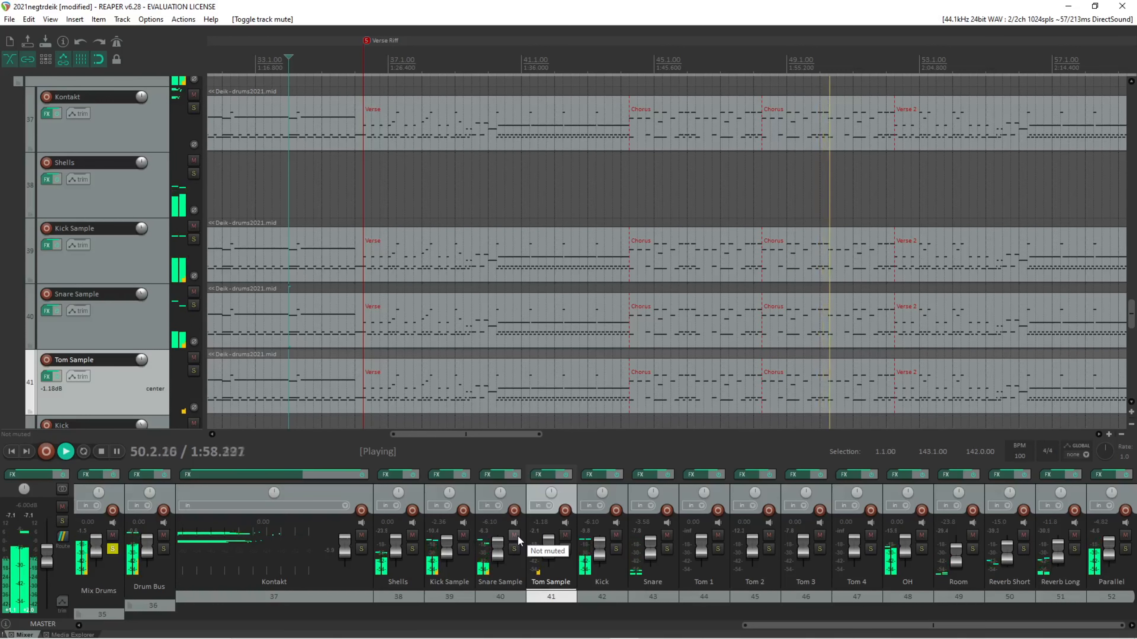
click(517, 535)
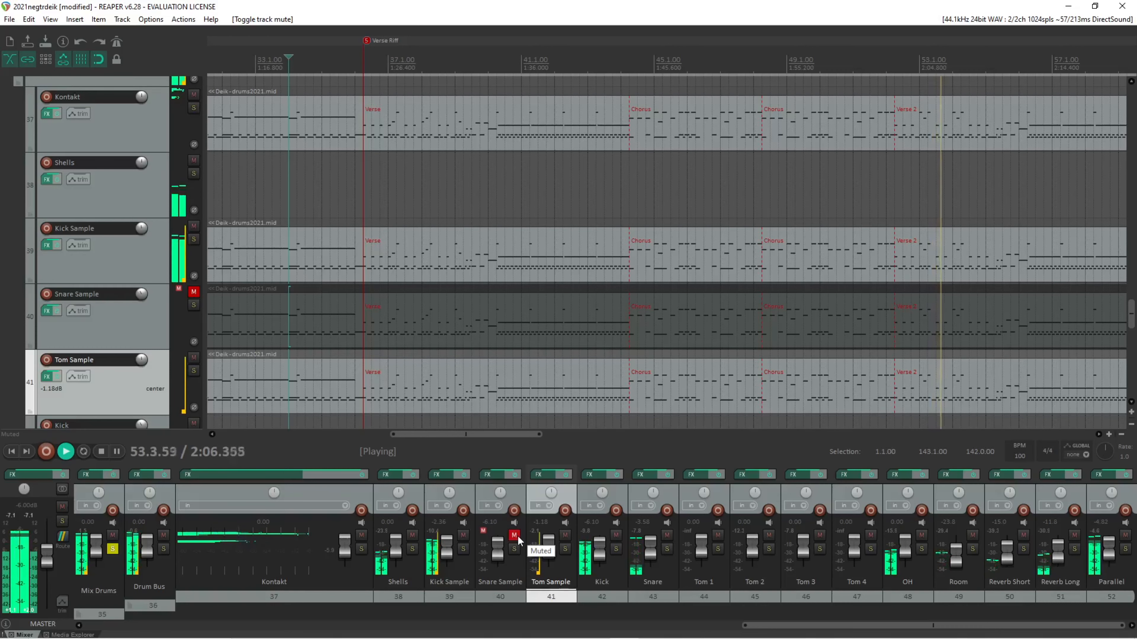
click(514, 536)
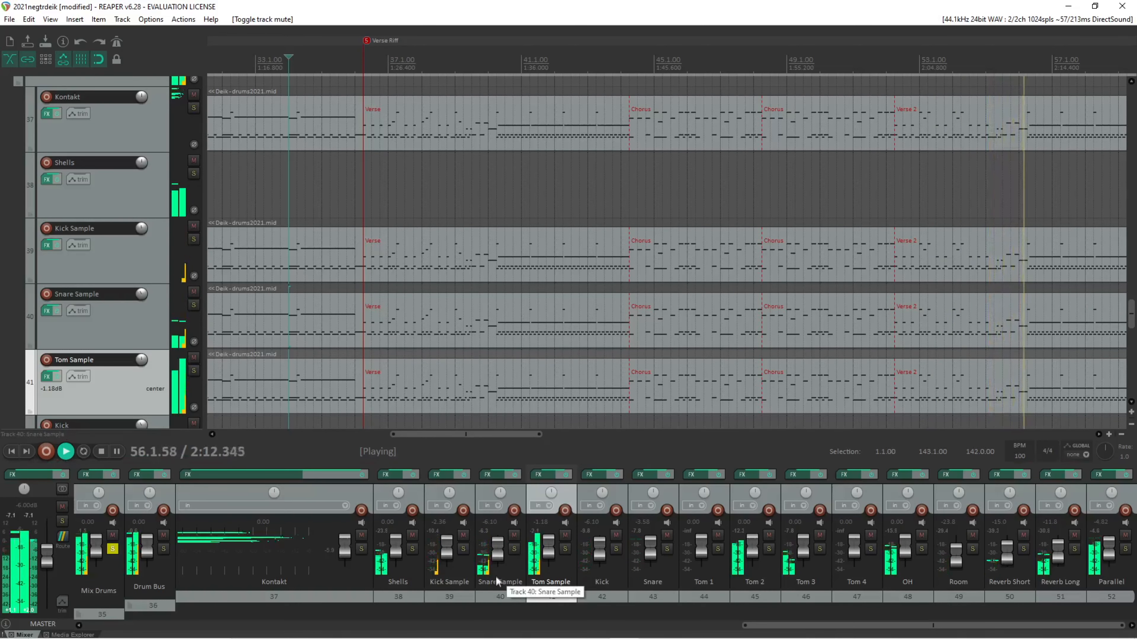
key(space)
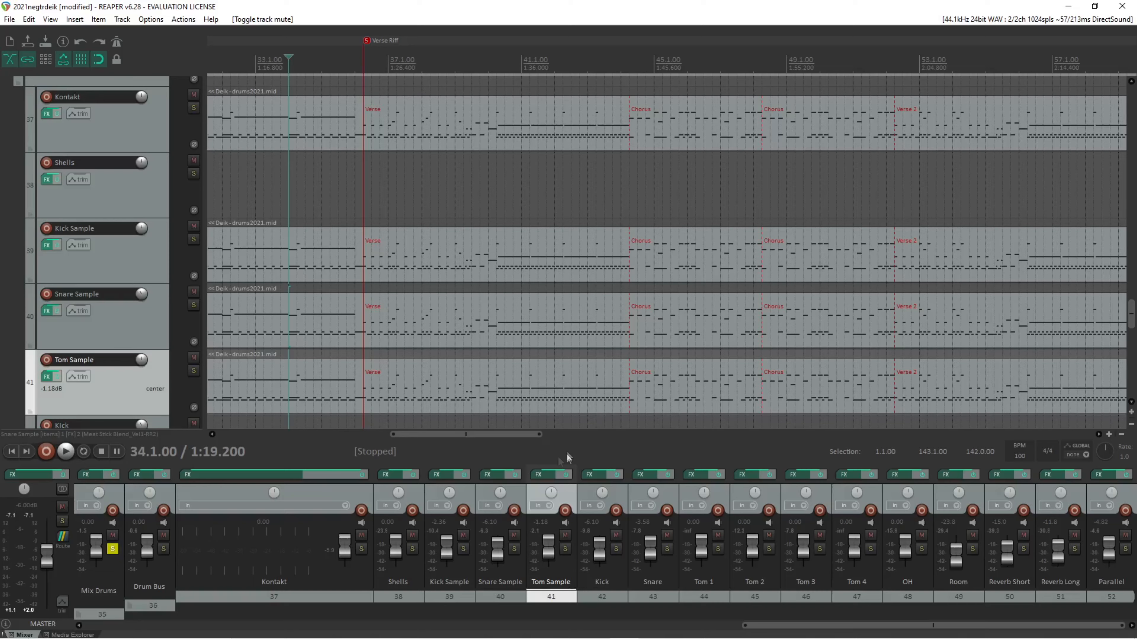
Step: View the One Kit Wonder - Metal instrument on the Kontakt track down to its mixer section, and close the plugin window
click(261, 475)
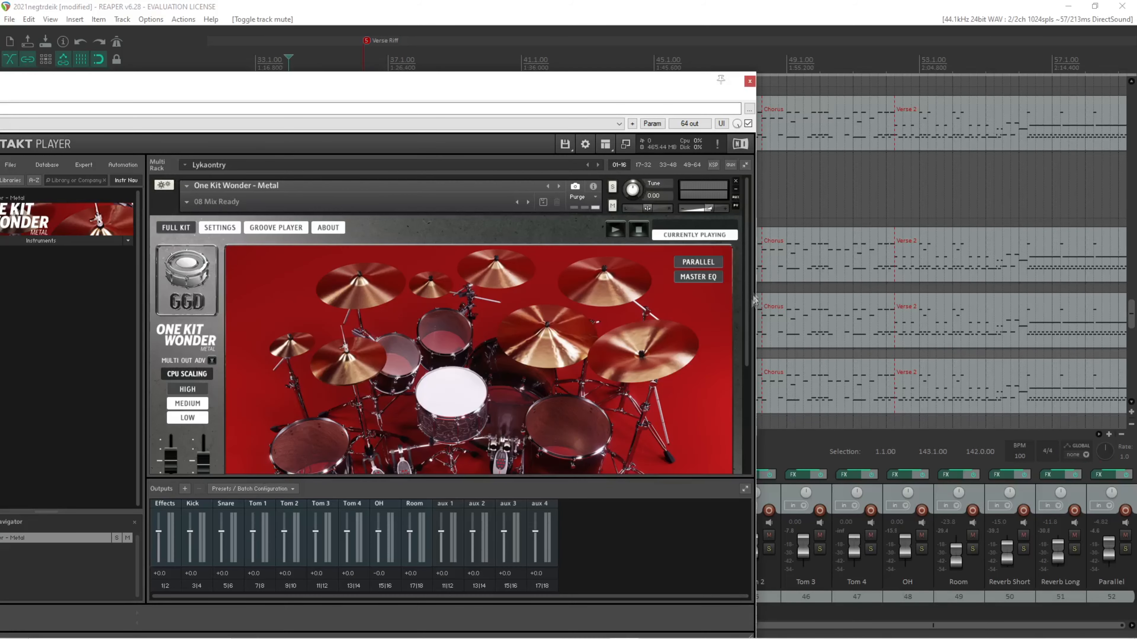
drag(751, 285, 752, 373)
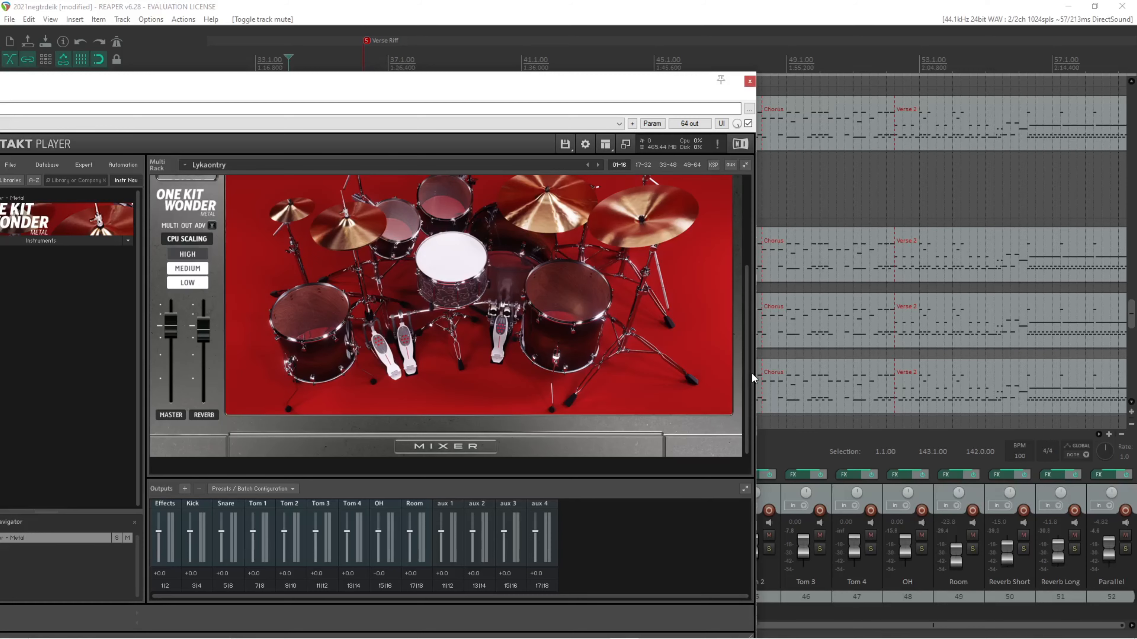
drag(747, 382, 747, 272)
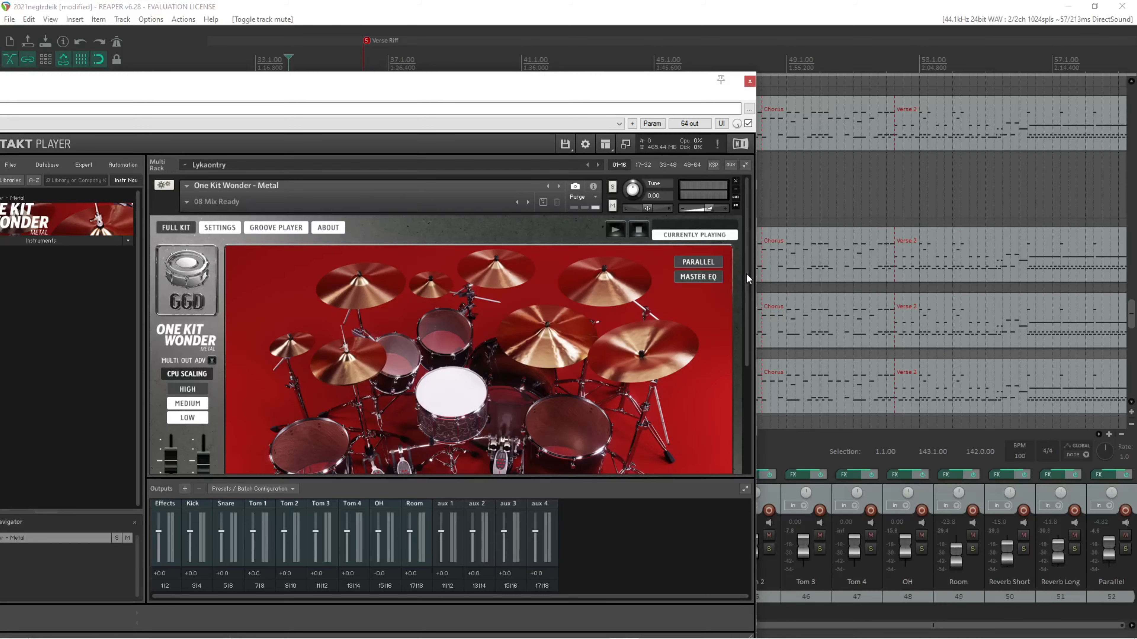
click(750, 82)
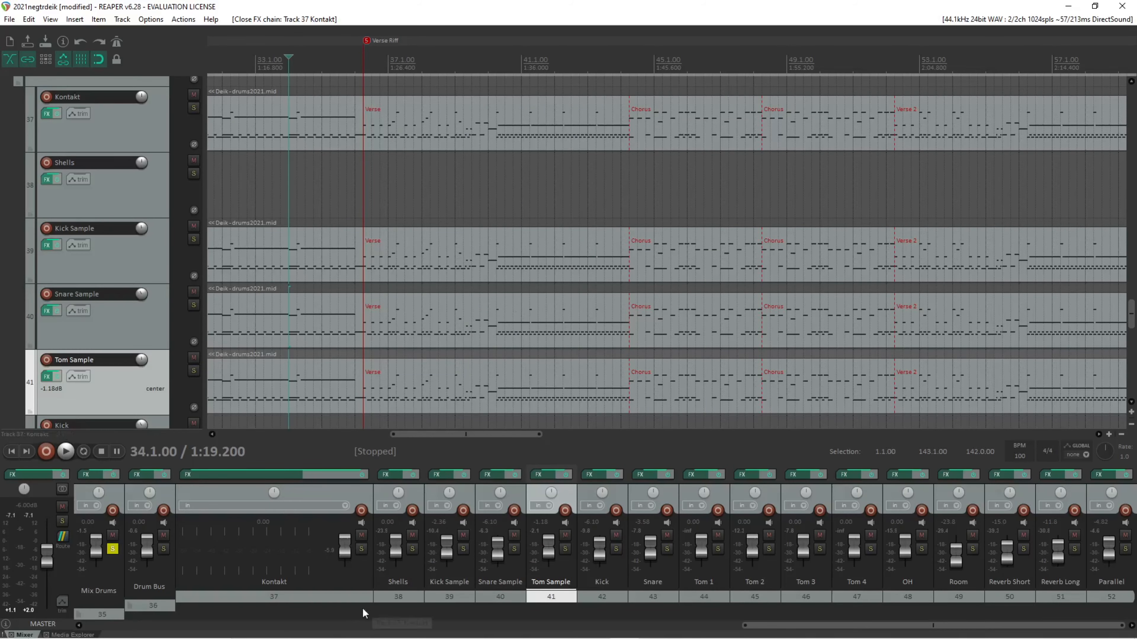
Step: Turn off the solo on the Mix Drums track and audition the full song mix from the edit cursor
click(112, 549)
key(space)
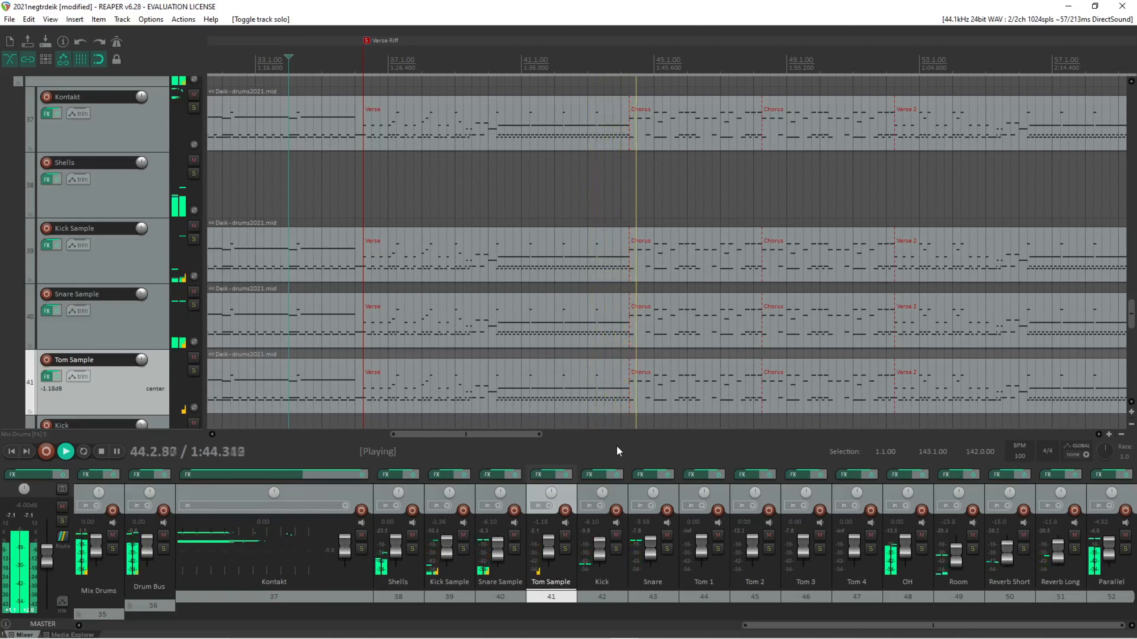
key(space)
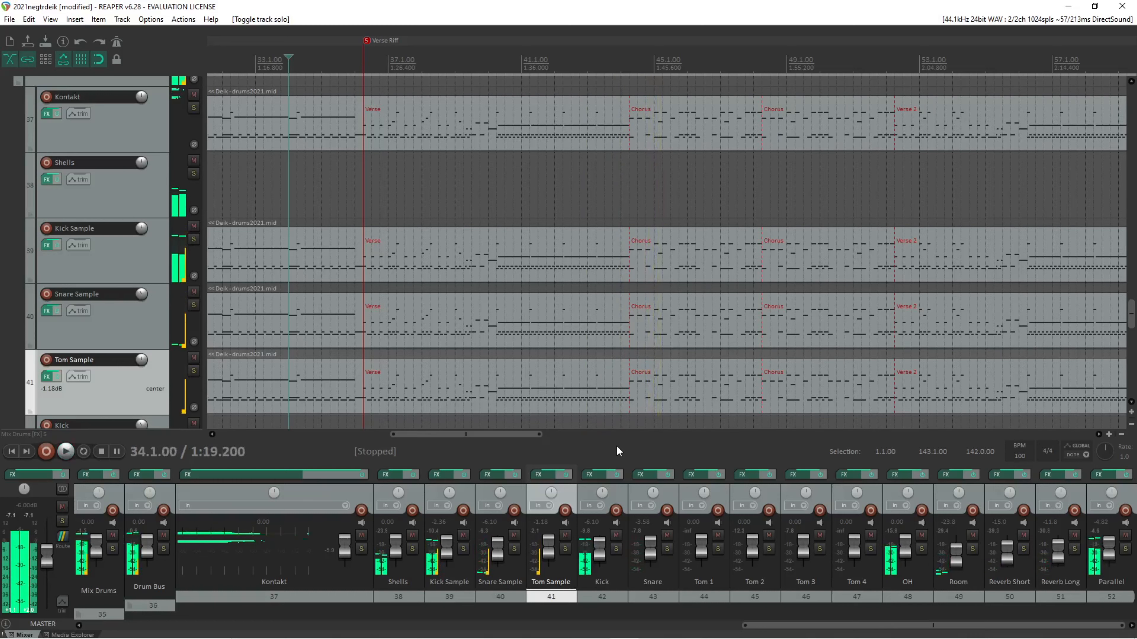